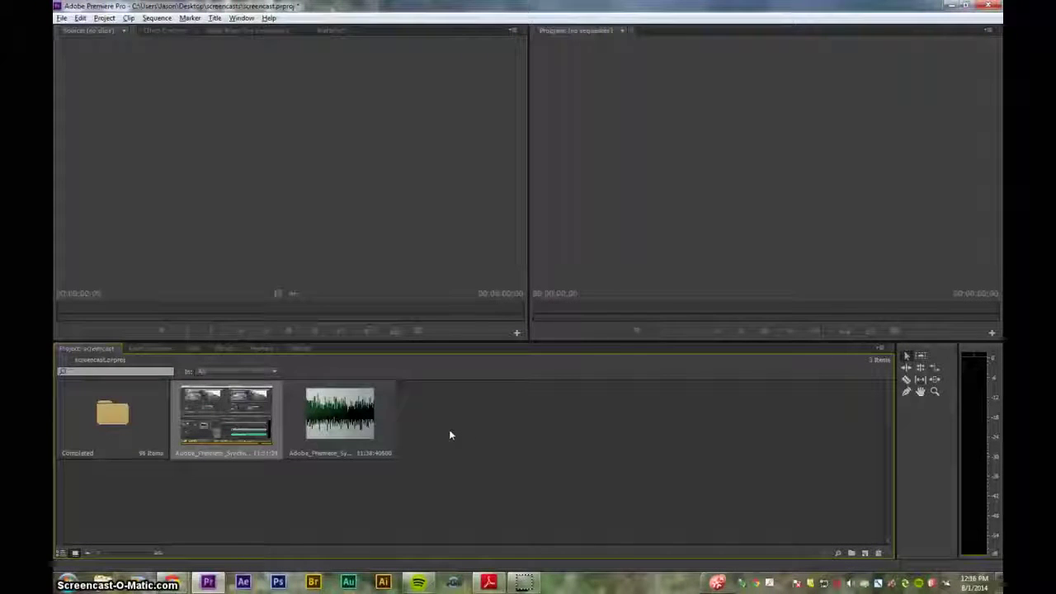
- Select the separate audio recording and the video clip, then make a new sequence from both
click(352, 404)
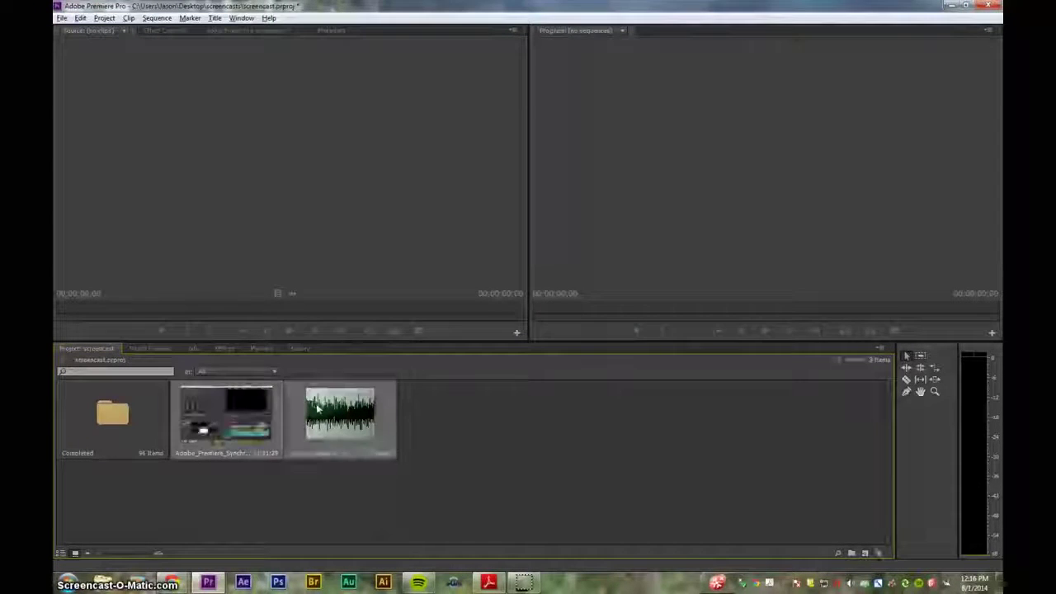
shift+click(238, 410)
drag(863, 554, 864, 554)
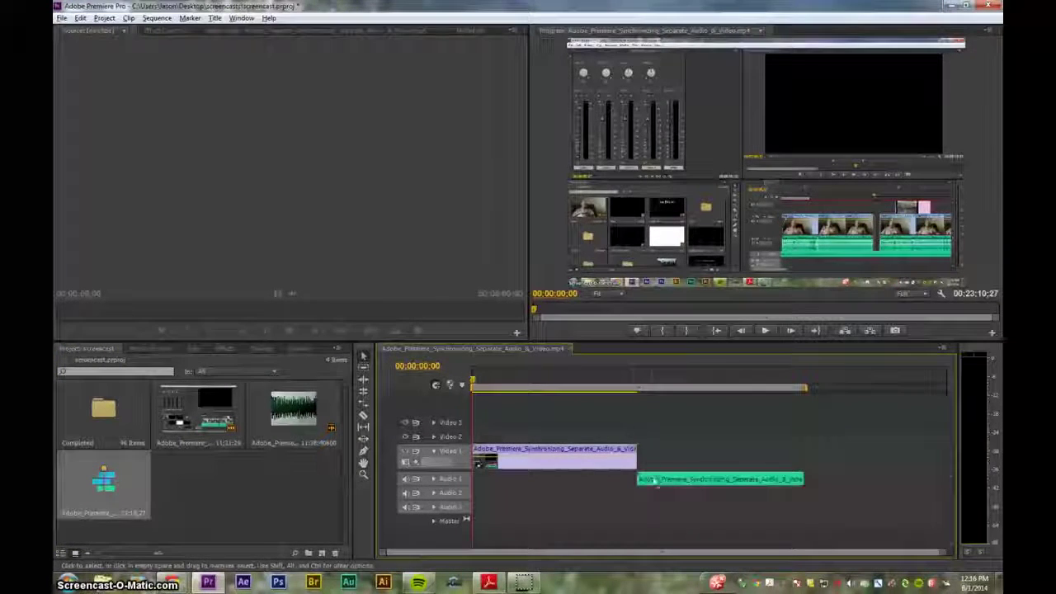
- Place the audio clip on Audio 1 under the video and shift both clips right together
drag(652, 481, 488, 480)
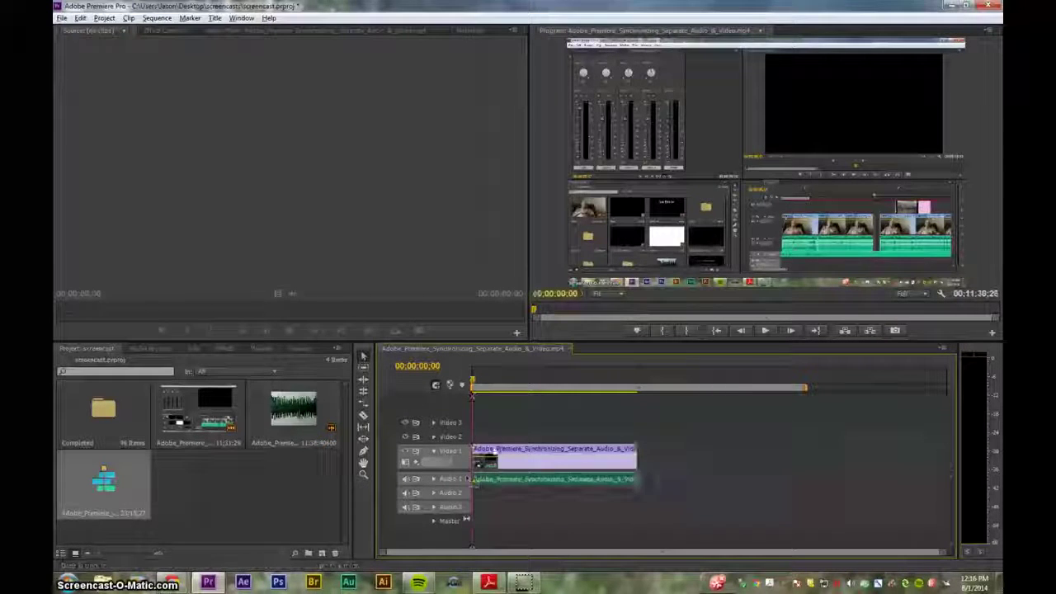
drag(506, 435, 620, 468)
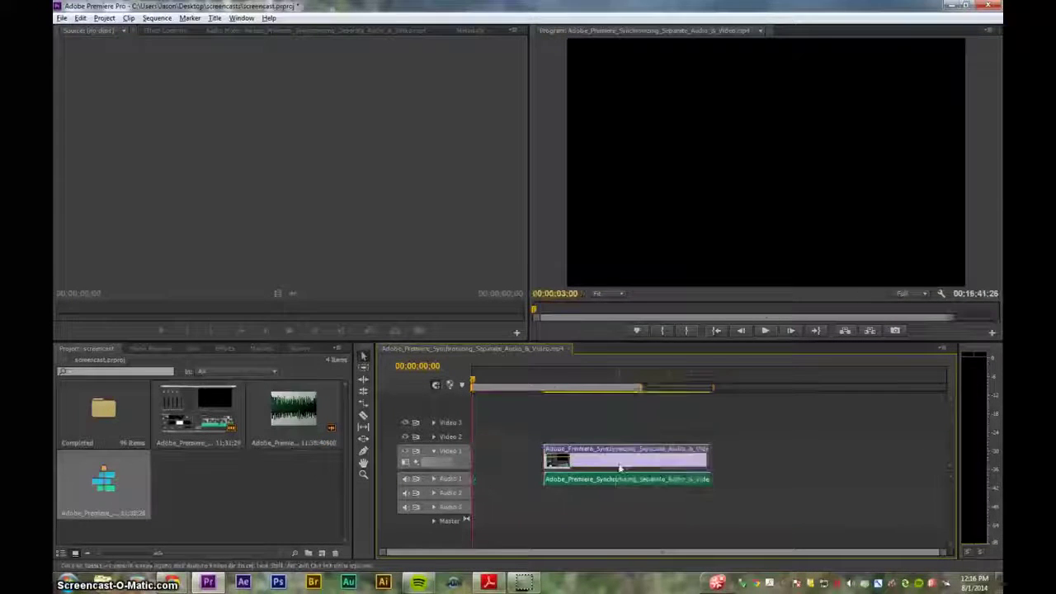
click(539, 380)
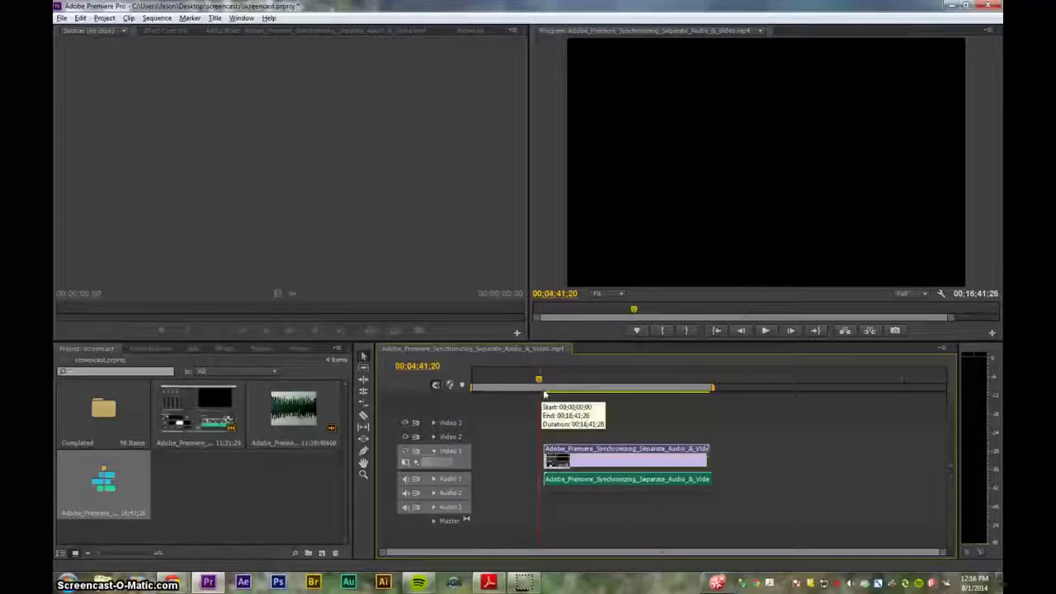
key(=)
click(699, 465)
scroll(701, 457, down, 3)
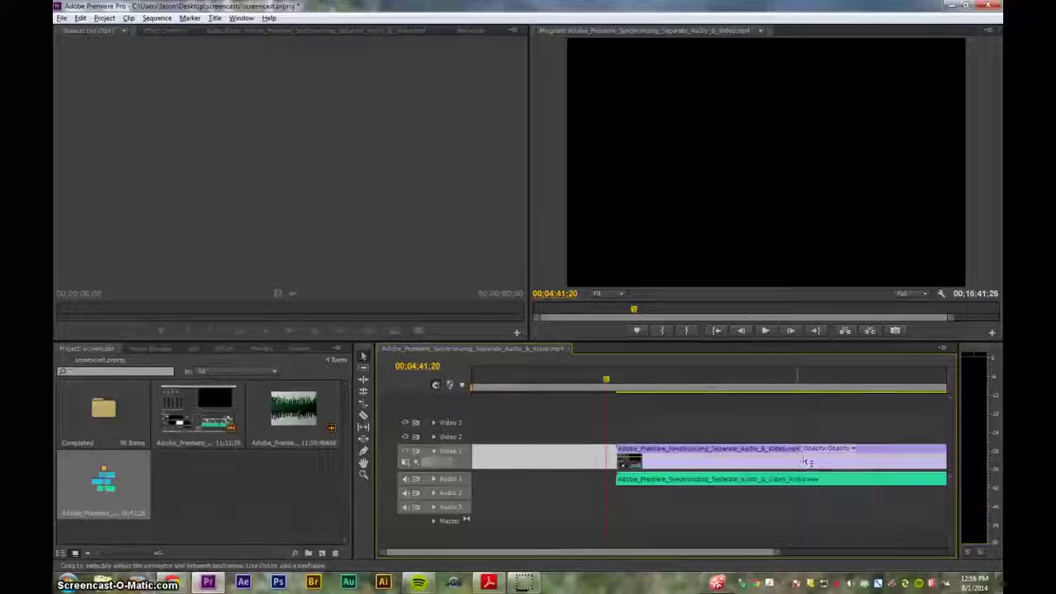
scroll(742, 470, down, 1)
click(775, 482)
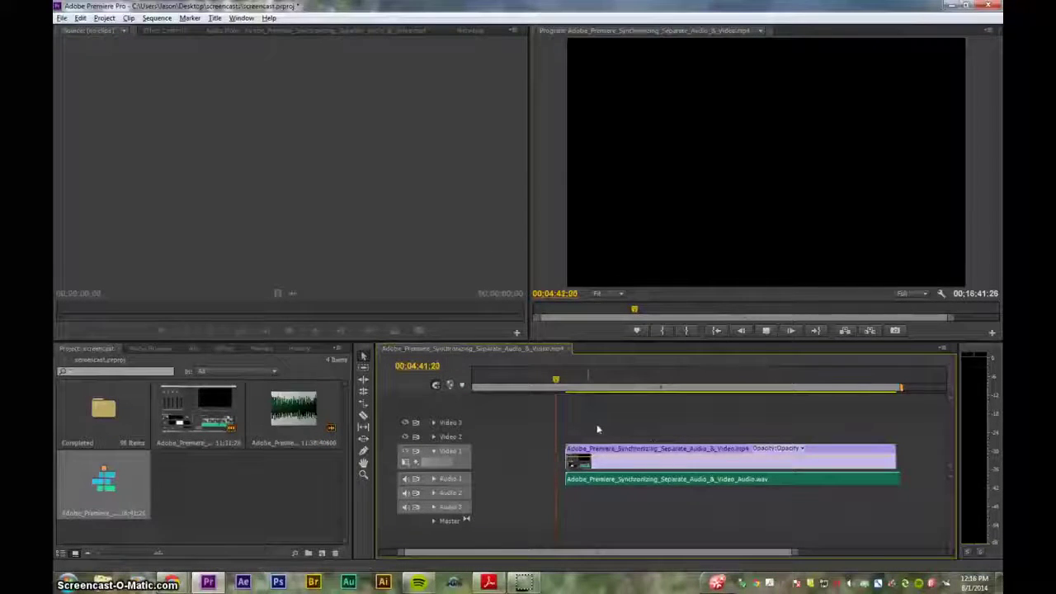
- Play back from about 00:06:18:18 to check sync, then move the video clip toward the timeline start
click(574, 377)
key(space)
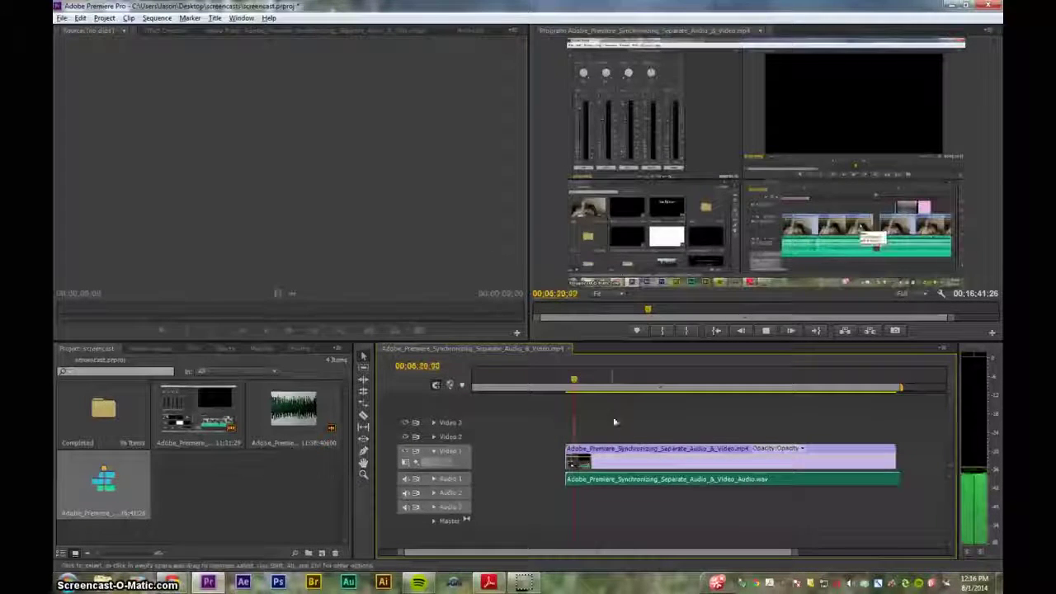
key(space)
click(573, 456)
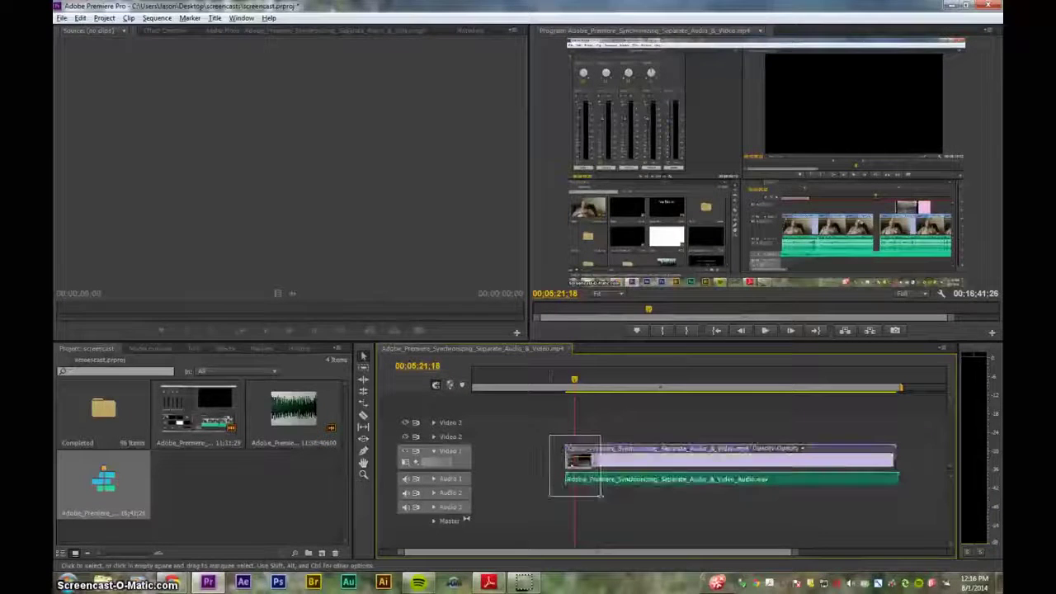
mouse_move(500, 474)
mouse_down()
mouse_move(385, 474)
mouse_move(365, 465)
mouse_move(512, 467)
mouse_up()
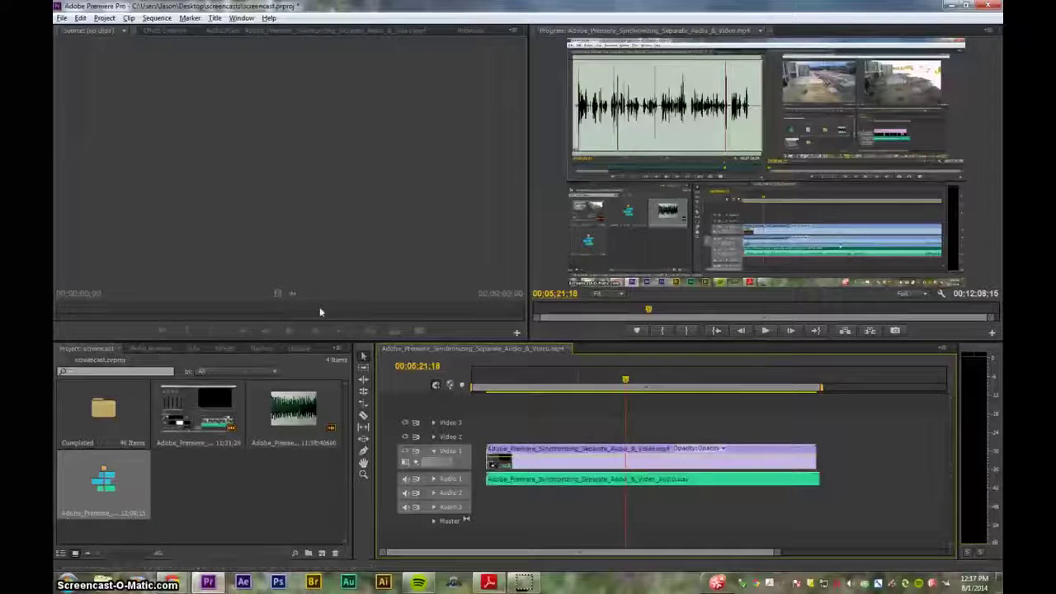
- Open the recent interview project, saving changes to the current project first
click(61, 17)
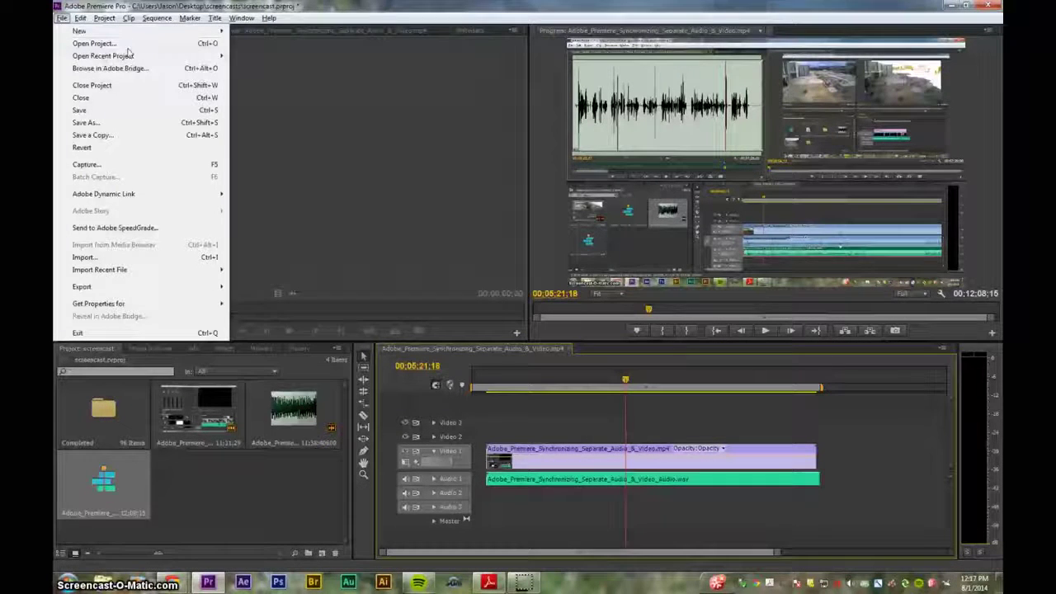
mouse_move(213, 56)
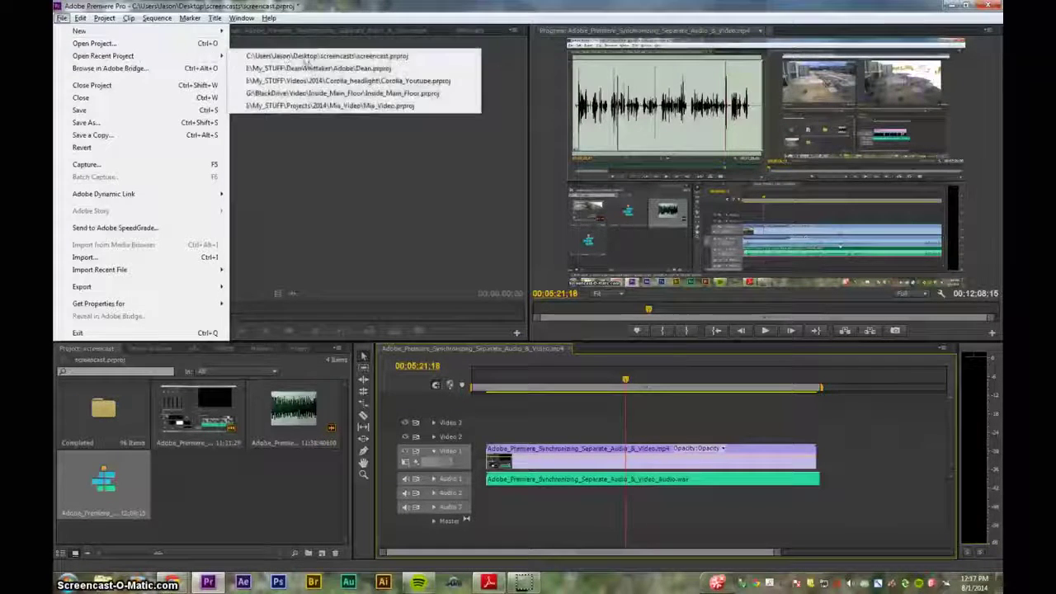
click(347, 88)
click(475, 302)
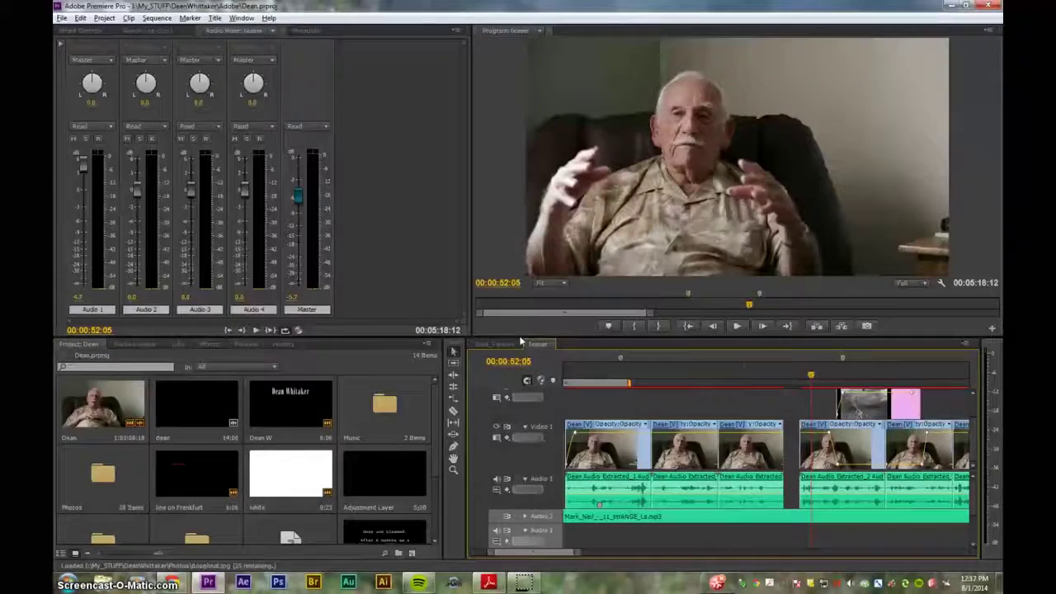
- Load the full interview clip in the Source monitor and scrub it, cueing 01:01:28:07
scroll(762, 396, down, 5)
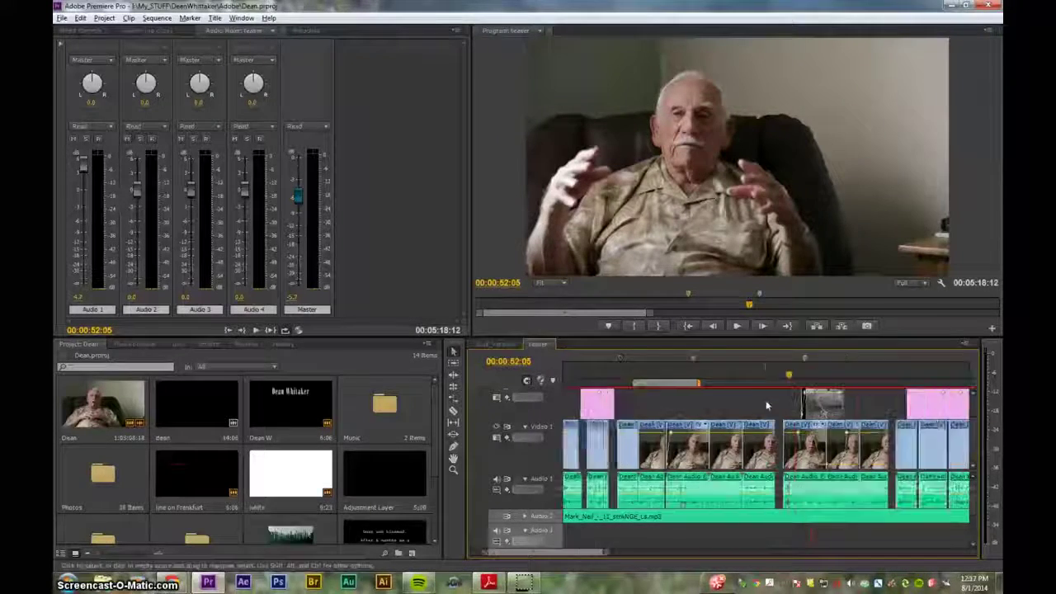
double_click(101, 404)
drag(265, 306, 317, 307)
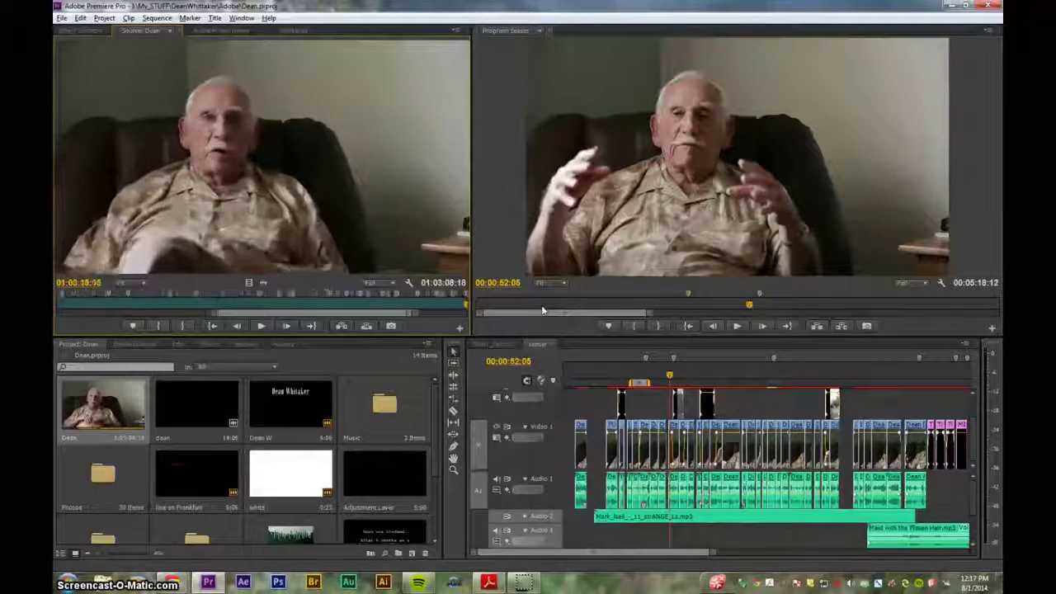
click(408, 306)
double_click(408, 308)
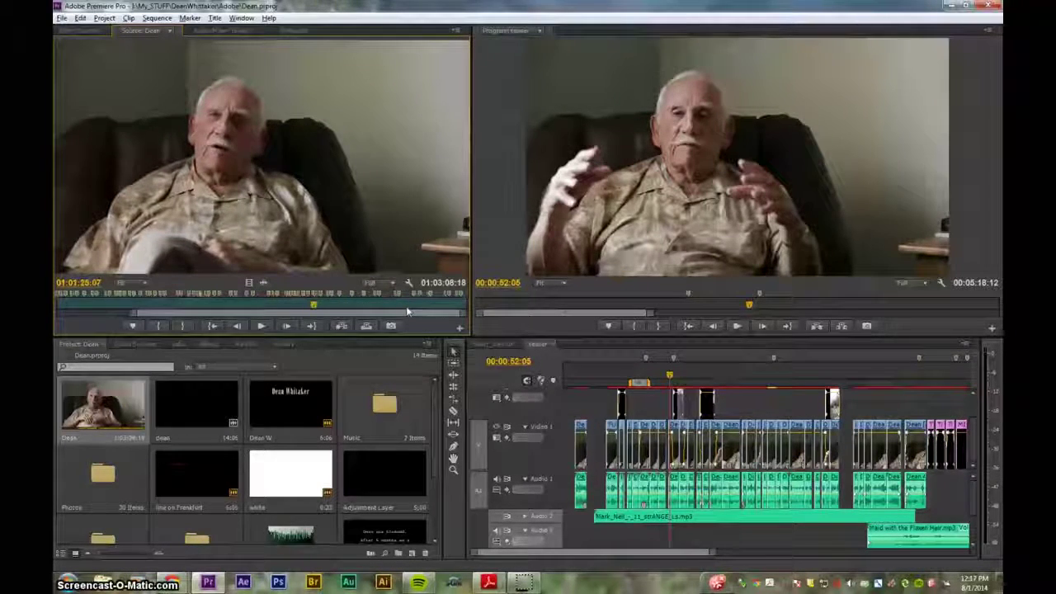
- Zoom out to view the whole sequence, scrub Short_Version, then return to the main sequence at 00:01:38:10
drag(624, 379, 586, 381)
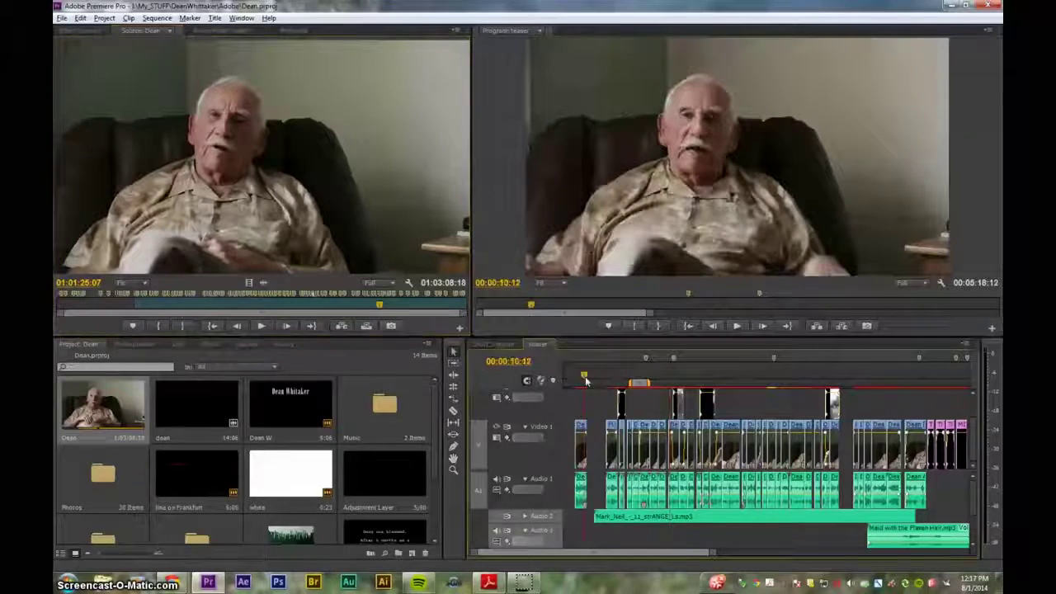
key(minus)
key(equal)
key(equal)
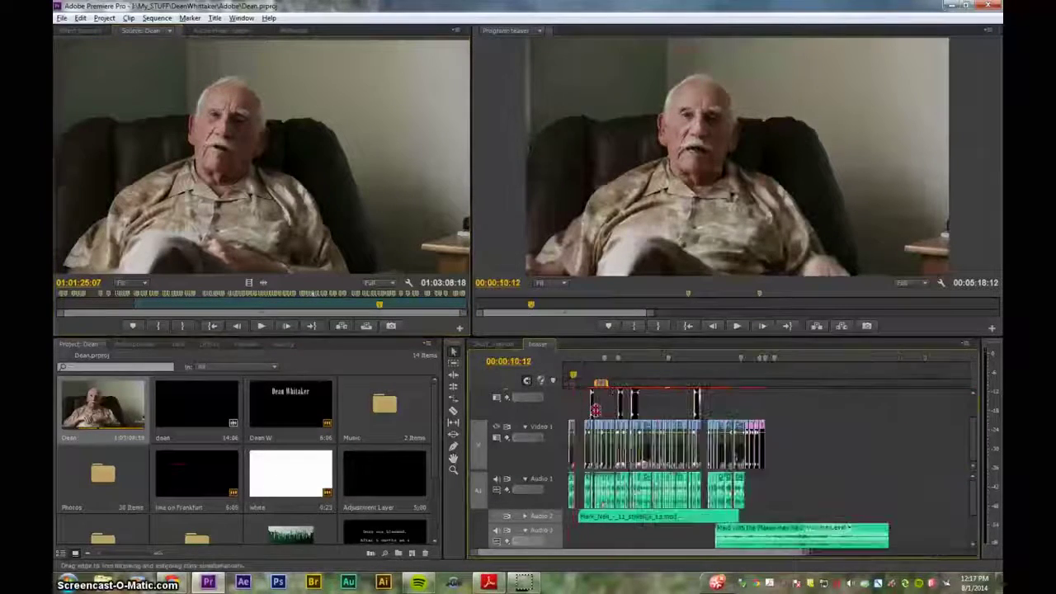
key(minus)
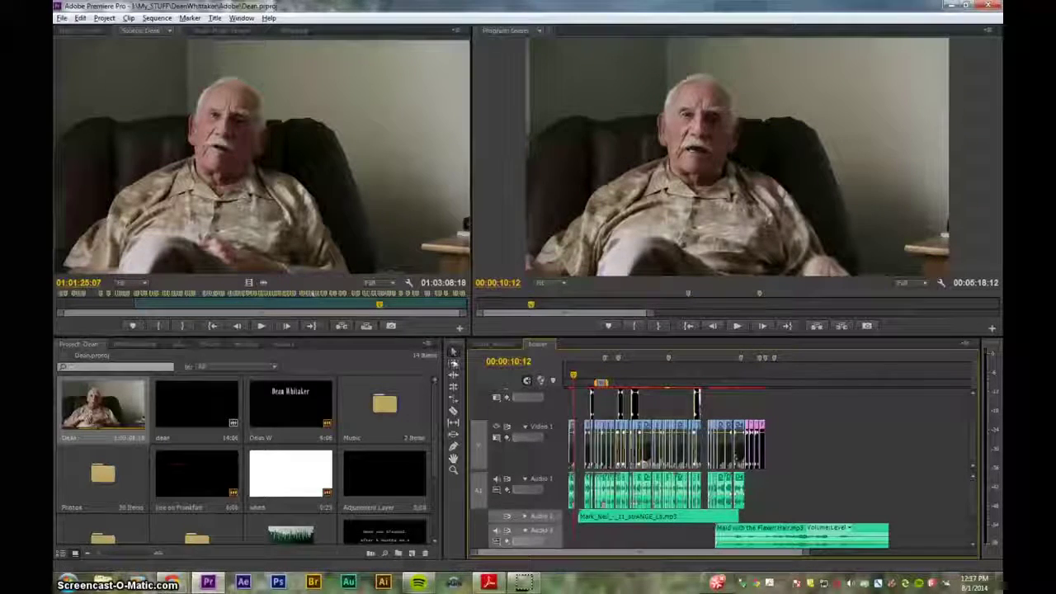
click(497, 345)
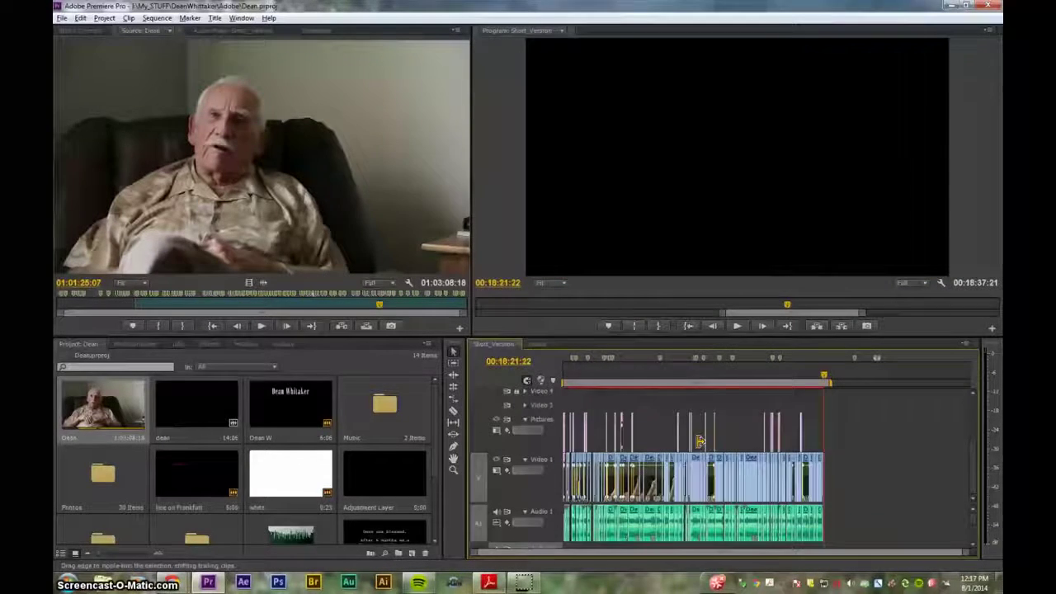
drag(666, 385, 764, 378)
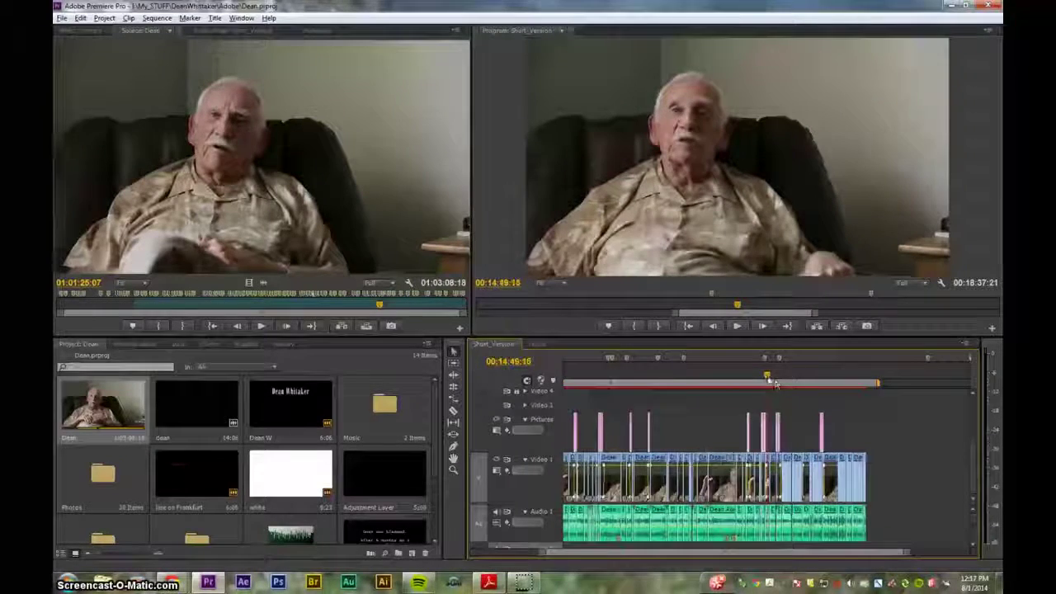
click(538, 344)
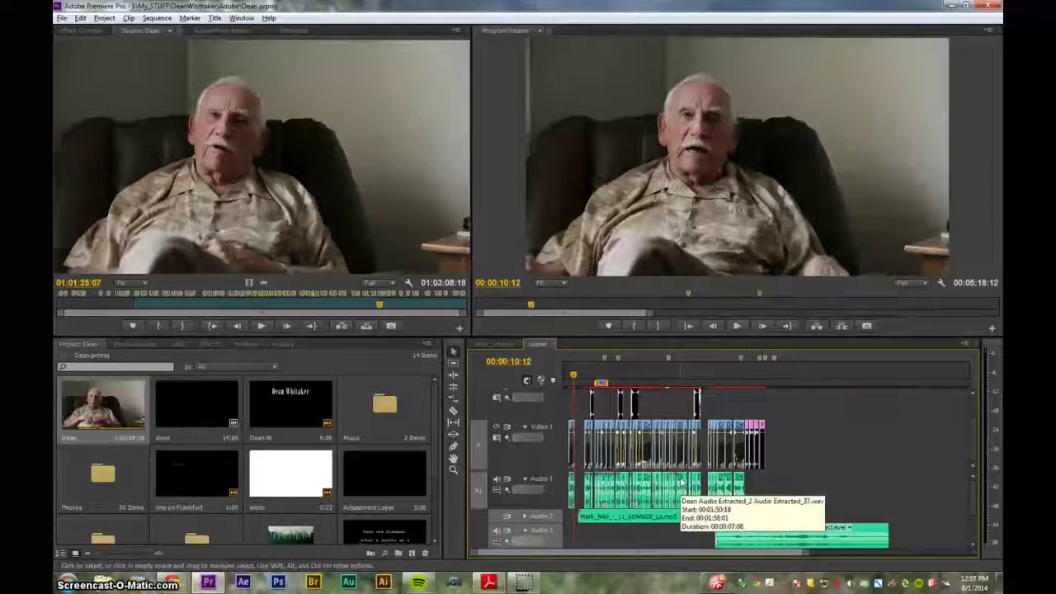
click(664, 381)
- Inspect the options for two extracted audio clips, then load the clip numbered 2 into the Source monitor
key(=)
key(=)
key(=)
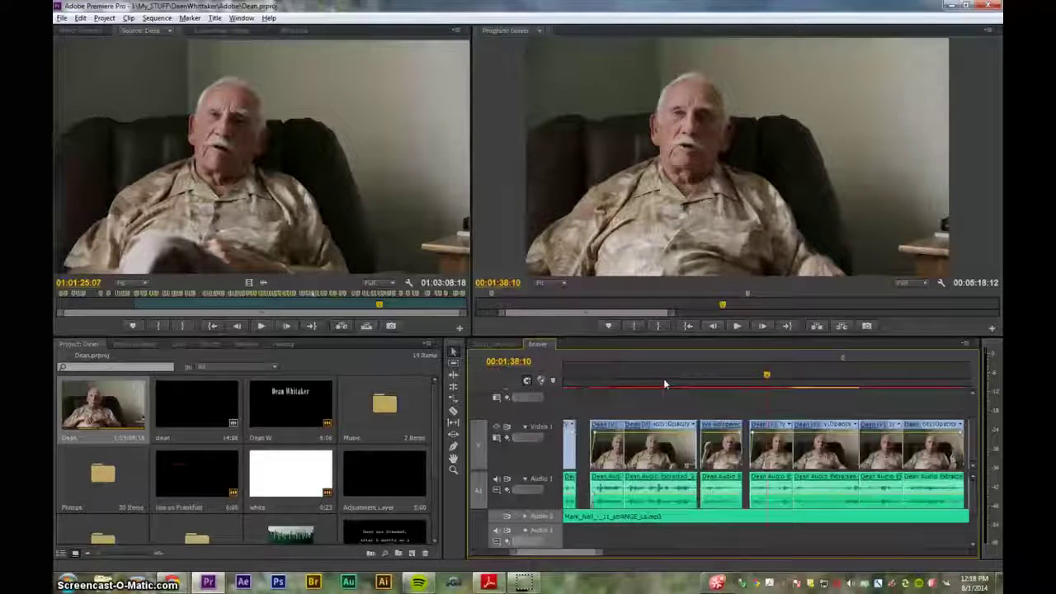
click(722, 487)
right_click(739, 478)
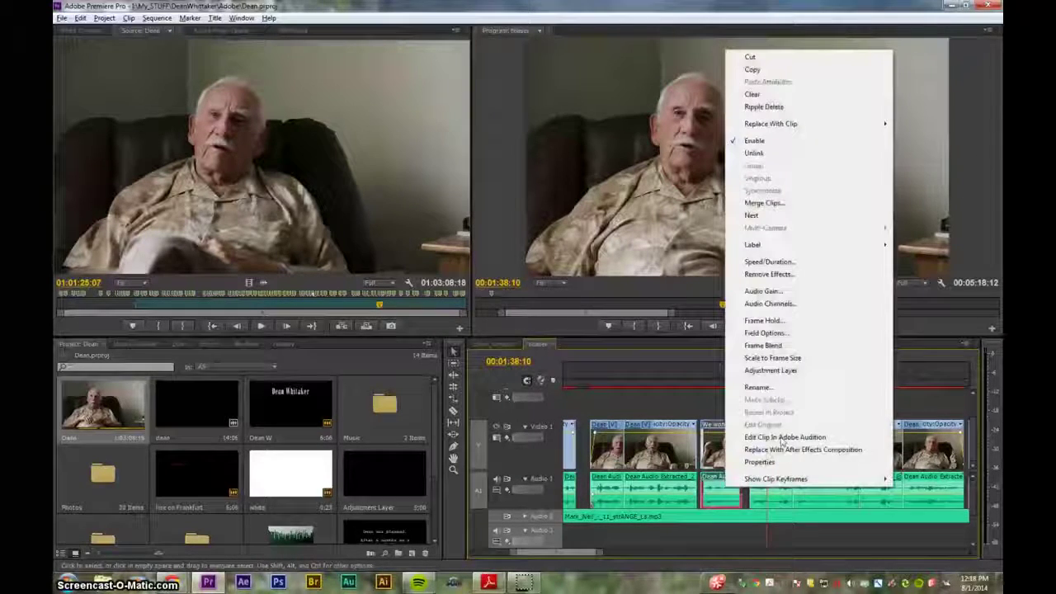
click(703, 486)
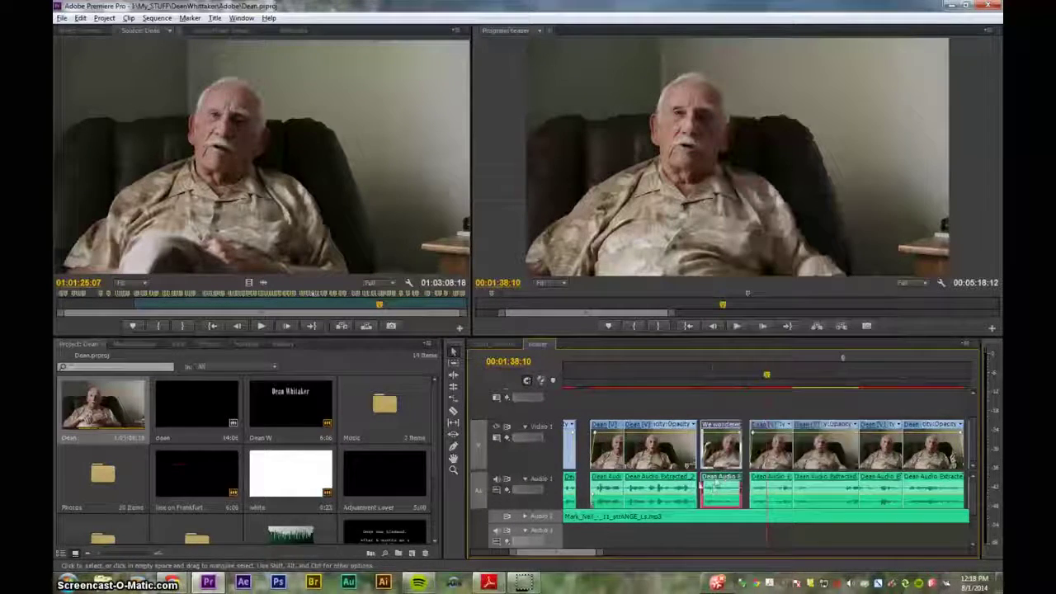
click(771, 490)
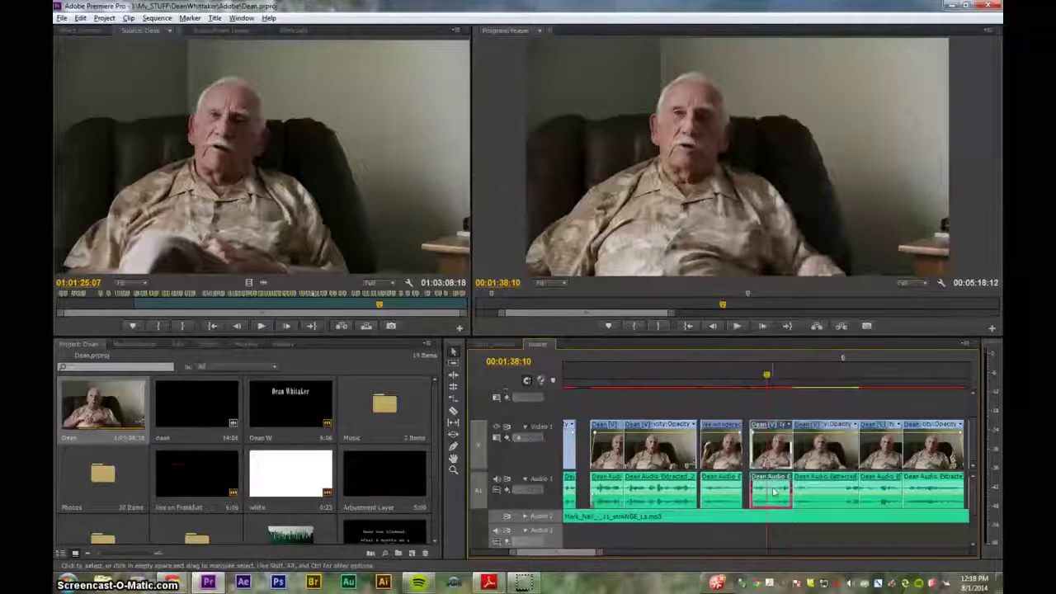
right_click(774, 493)
click(761, 494)
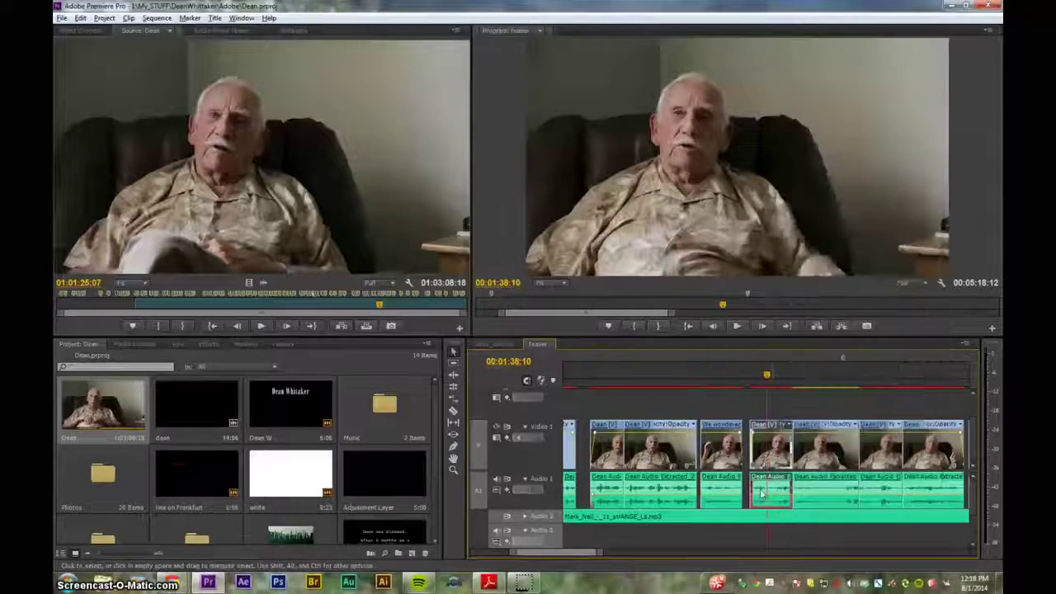
click(665, 488)
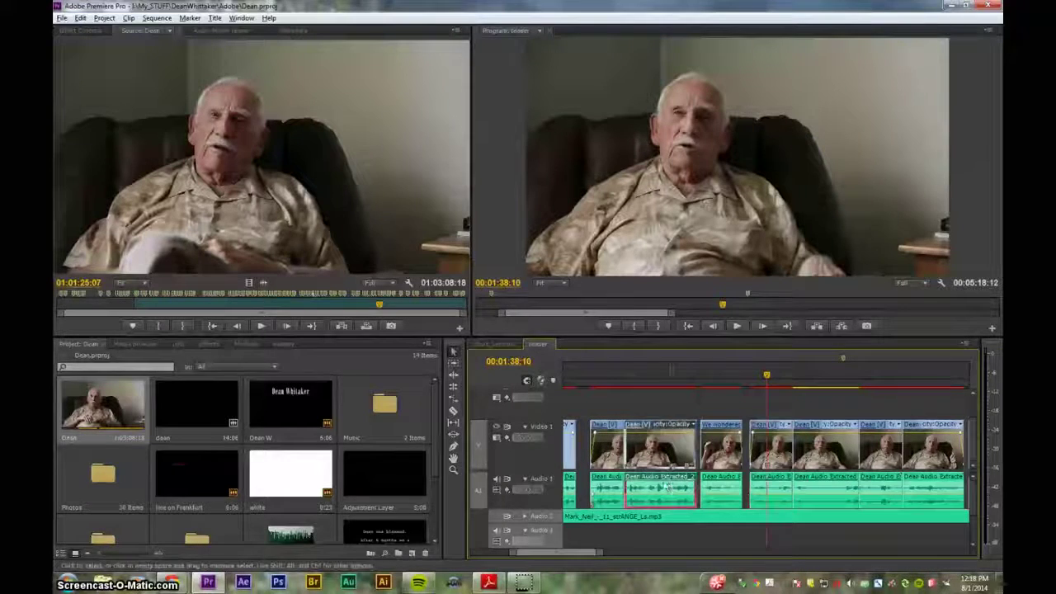
double_click(660, 449)
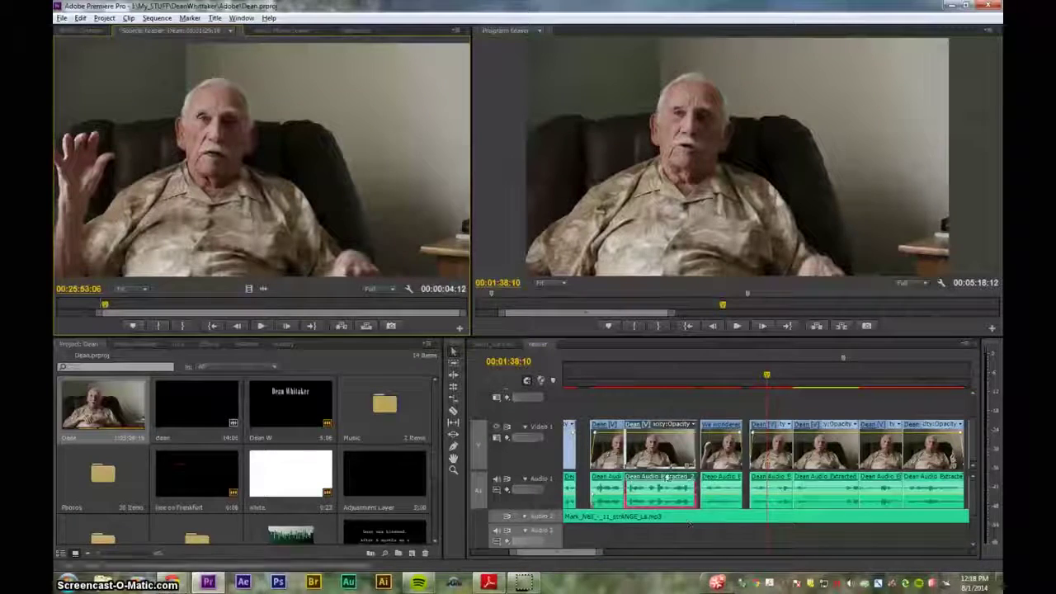
- Reopen the screencast project and send its Audio Extracted clip to Adobe Audition for editing
click(61, 17)
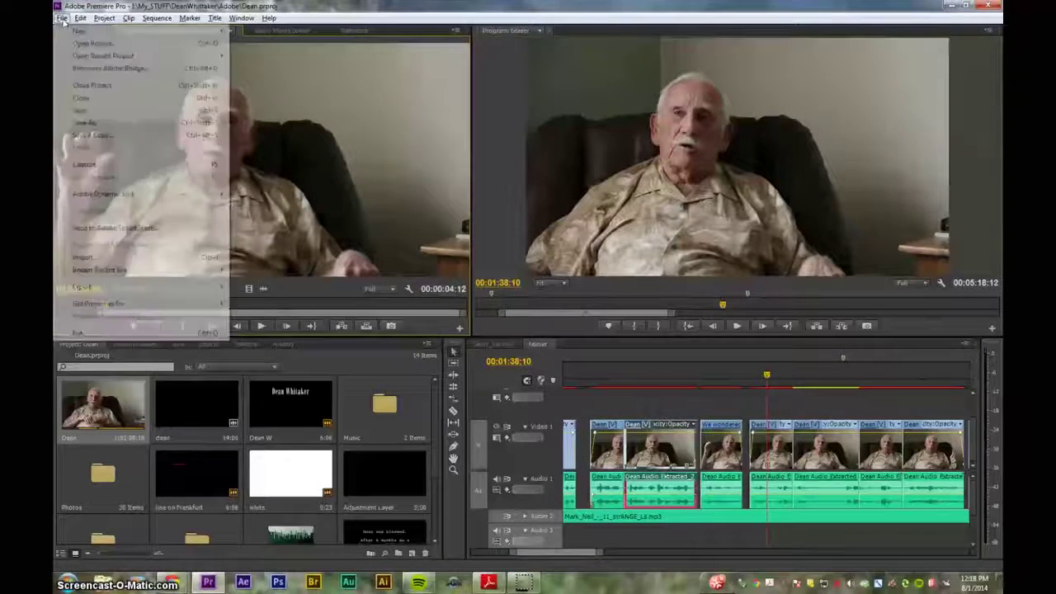
mouse_move(142, 56)
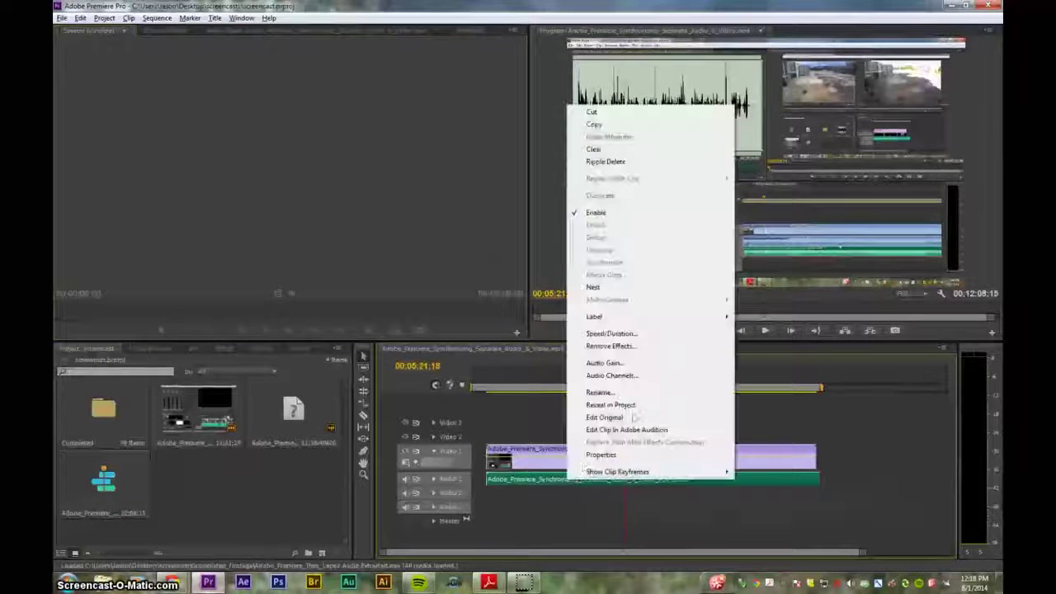
click(633, 429)
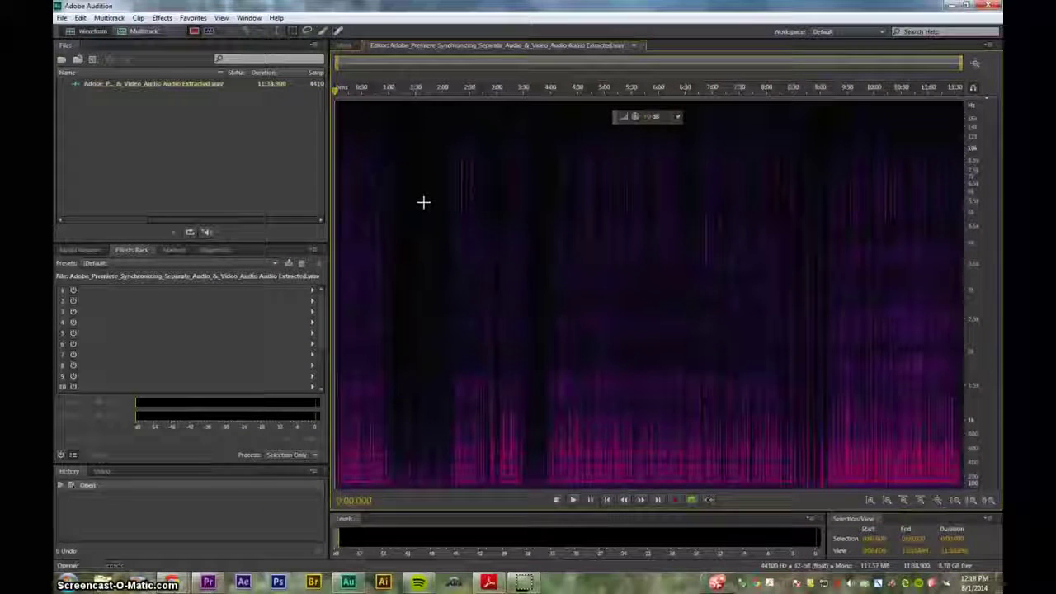
key(space)
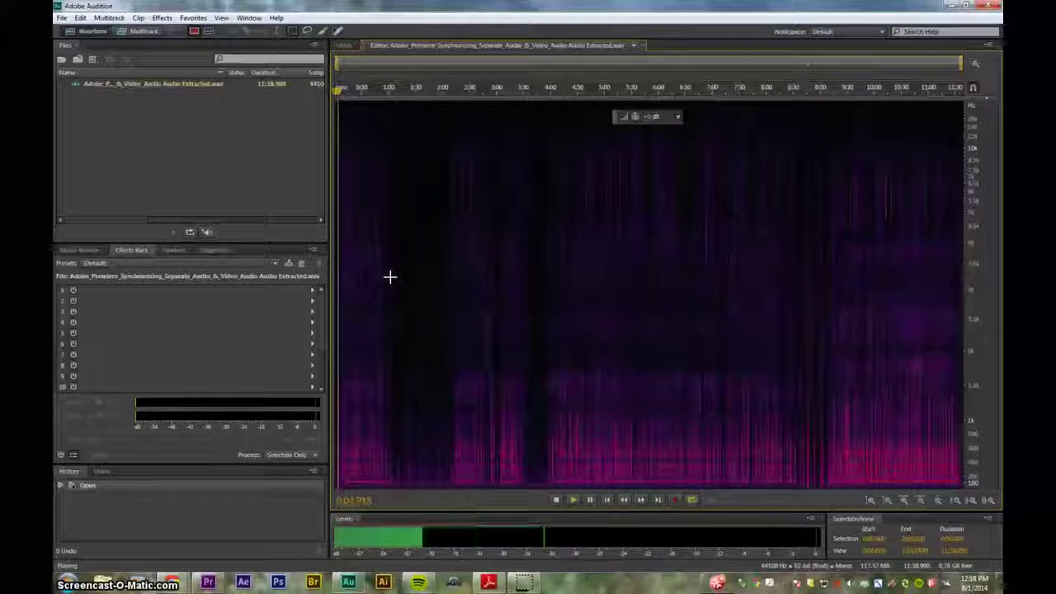
key(space)
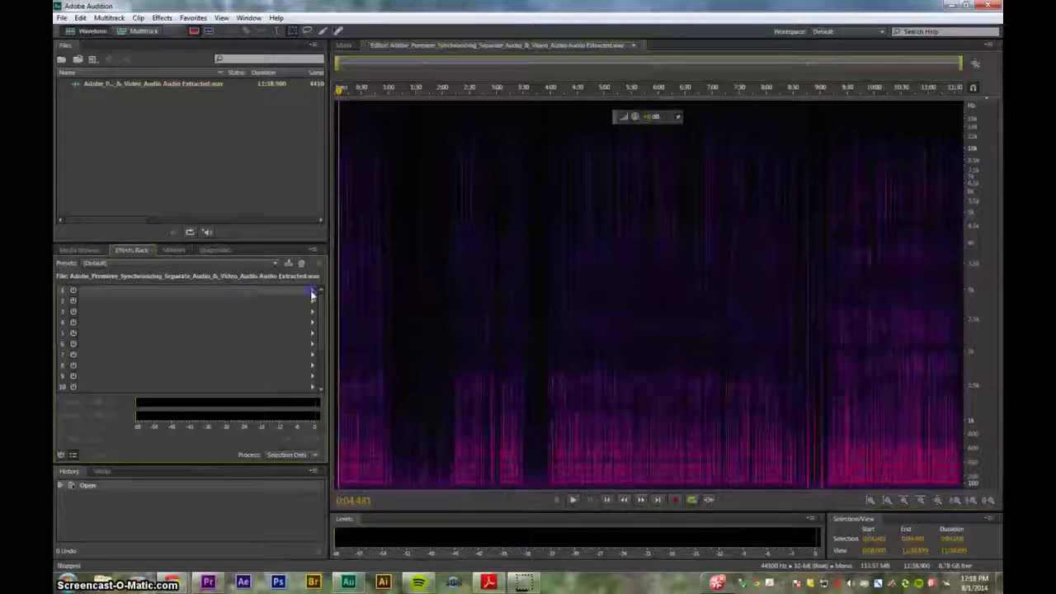
click(313, 292)
- Add Amplify to the Effects Rack and raise its gain to about 23 dB while previewing
mouse_move(369, 335)
click(467, 332)
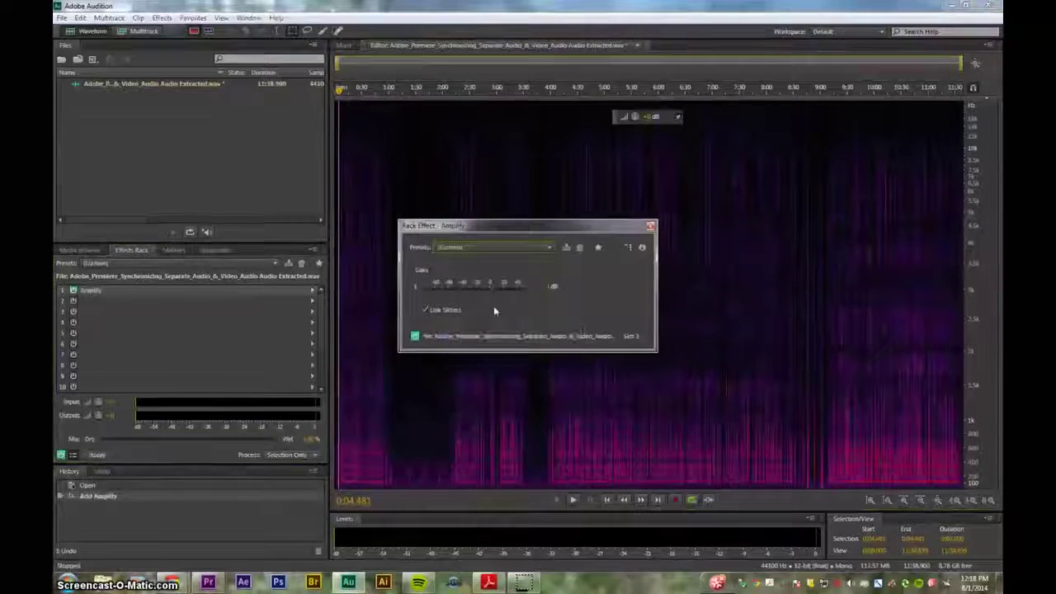
click(505, 287)
key(space)
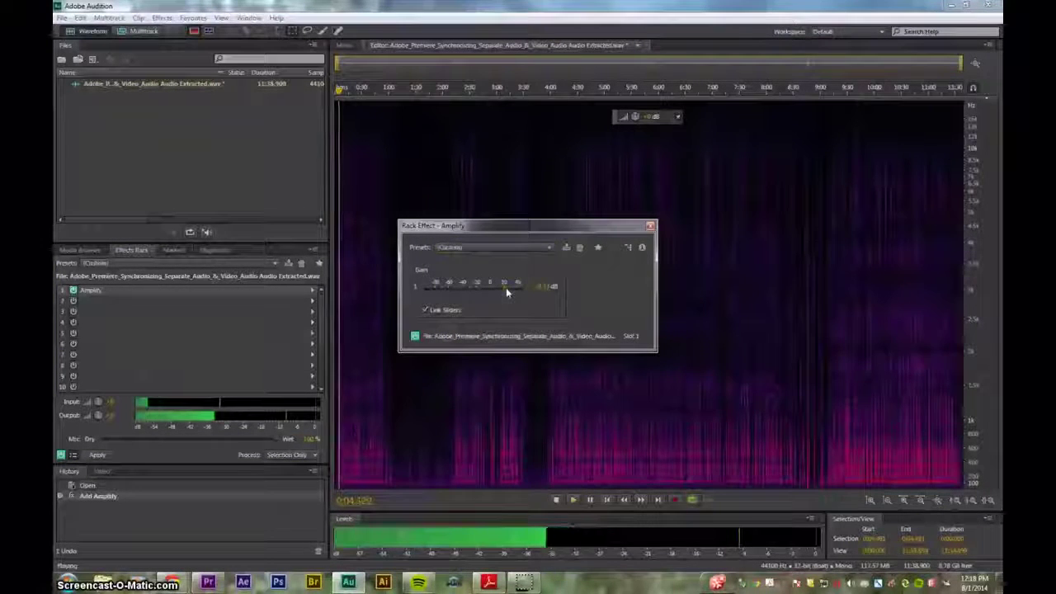
key(space)
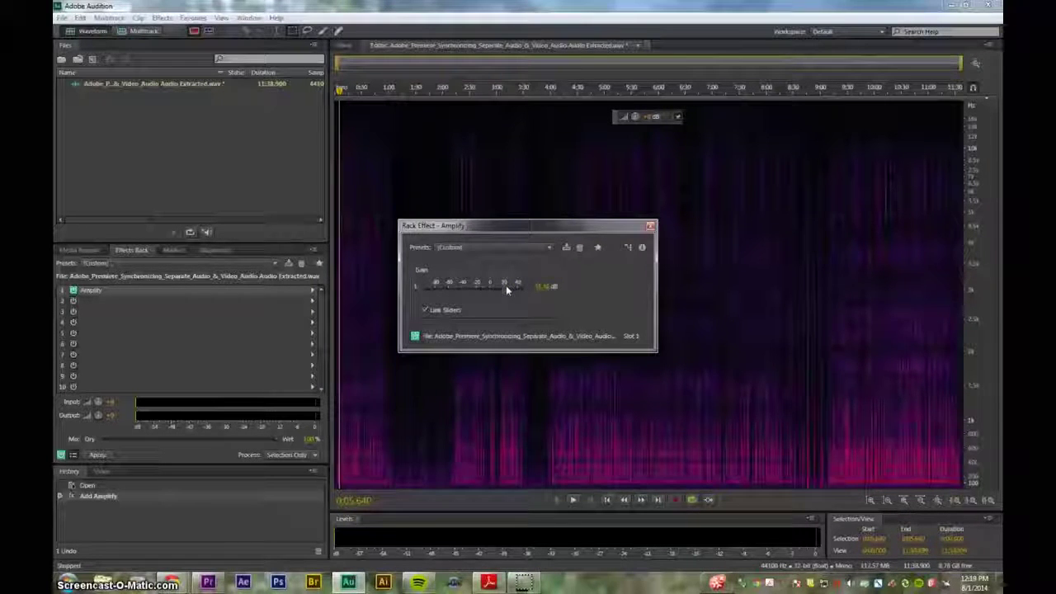
drag(505, 286, 505, 310)
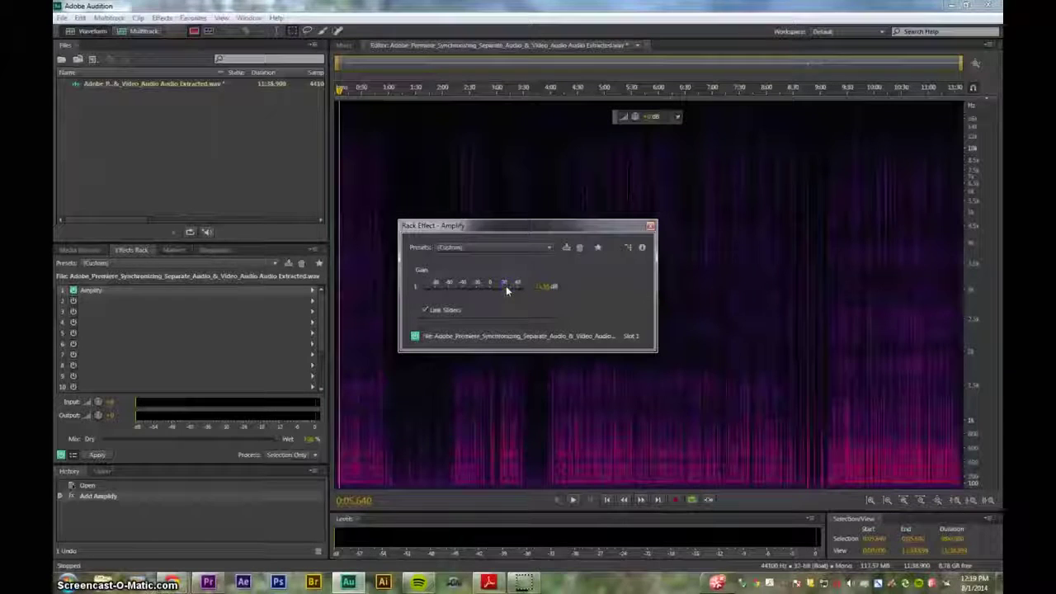
key(space)
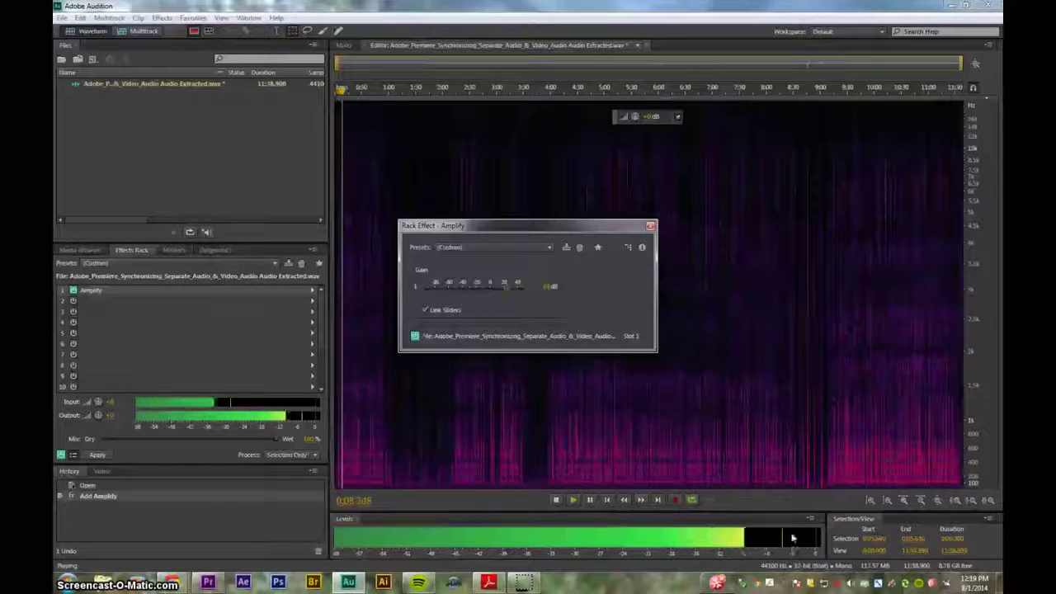
key(space)
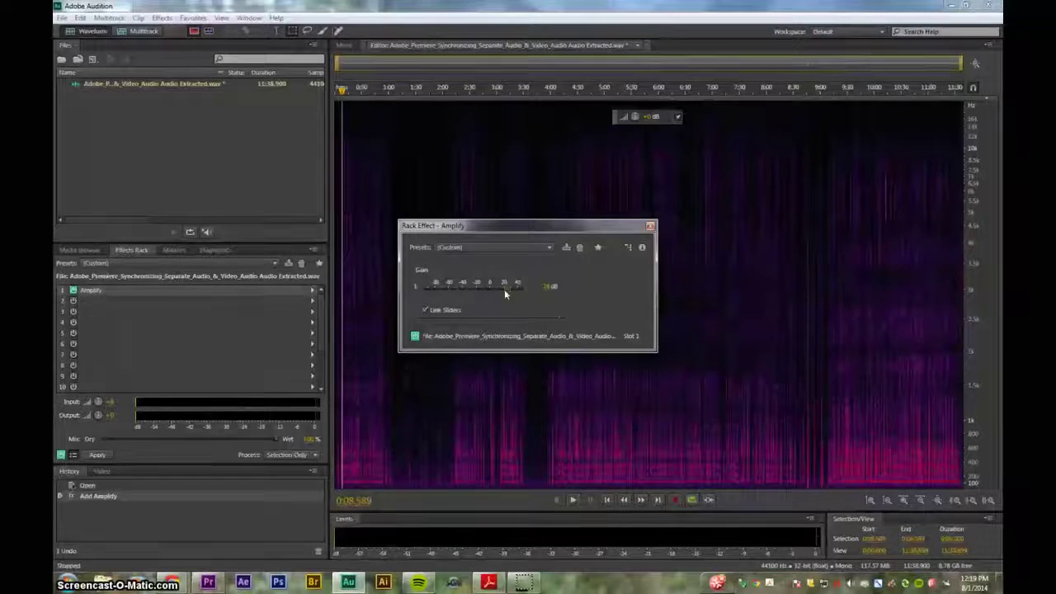
key(space)
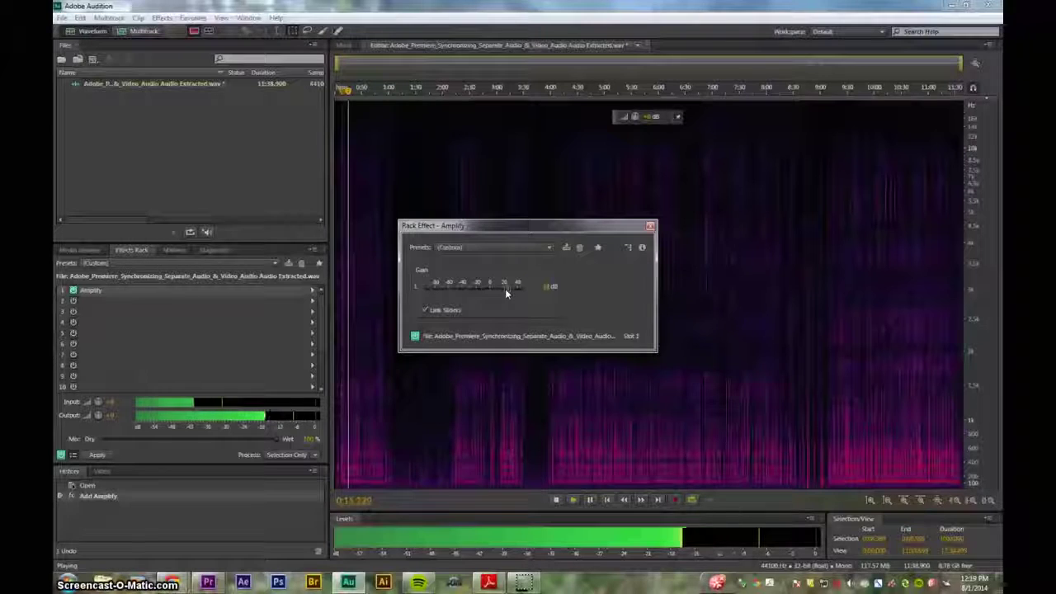
- Nudge the Amplify gain slightly higher, confirm the value, and apply the rack to the file
drag(505, 289, 508, 290)
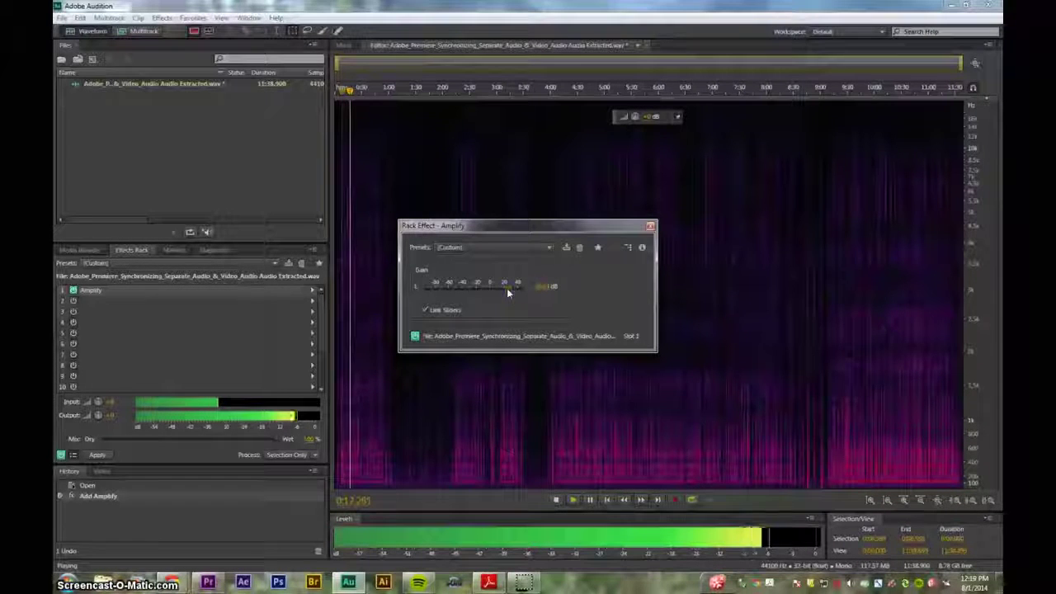
click(541, 285)
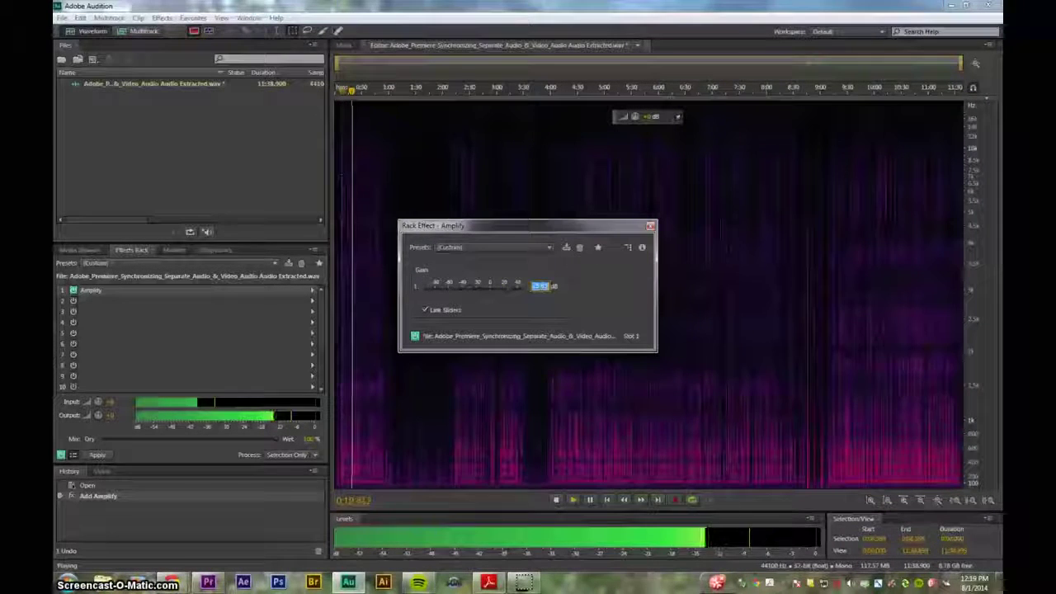
key(Return)
key(space)
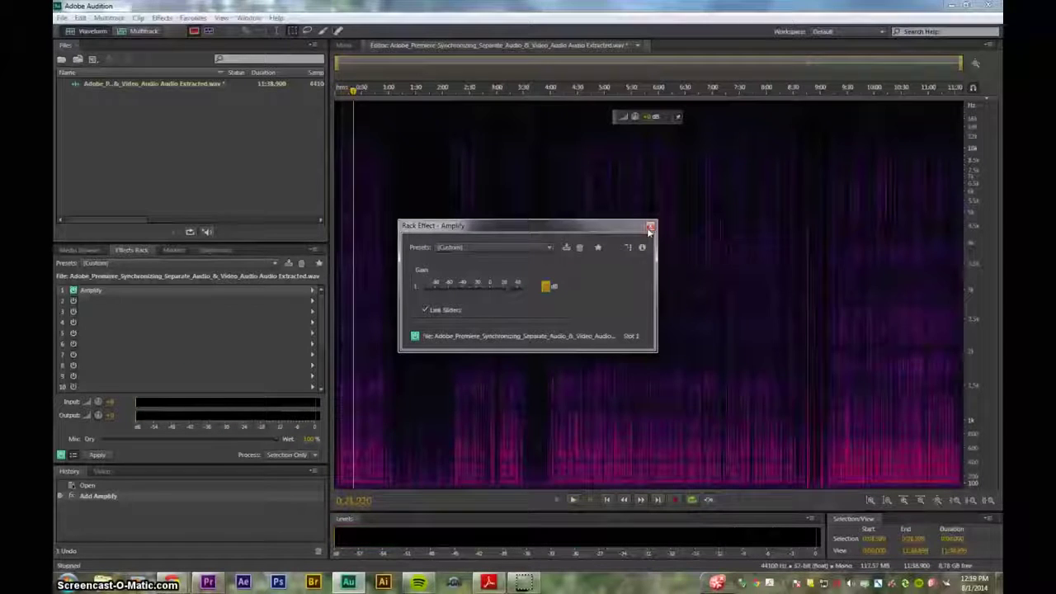
click(649, 227)
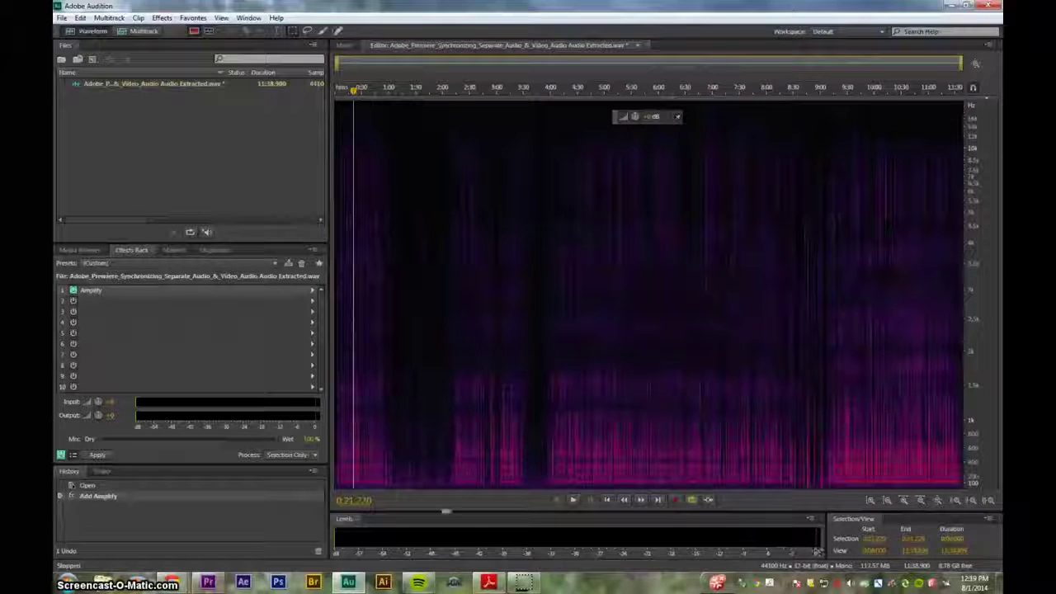
click(97, 454)
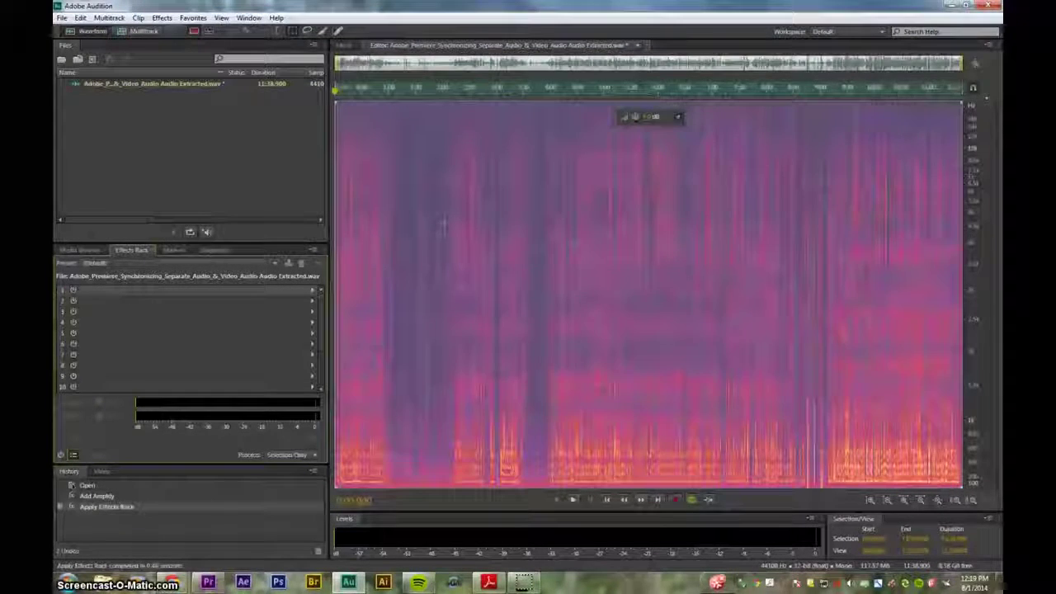
- Marquee-select the upper-frequency hiss in the silent first second and capture it as a noise print
click(457, 267)
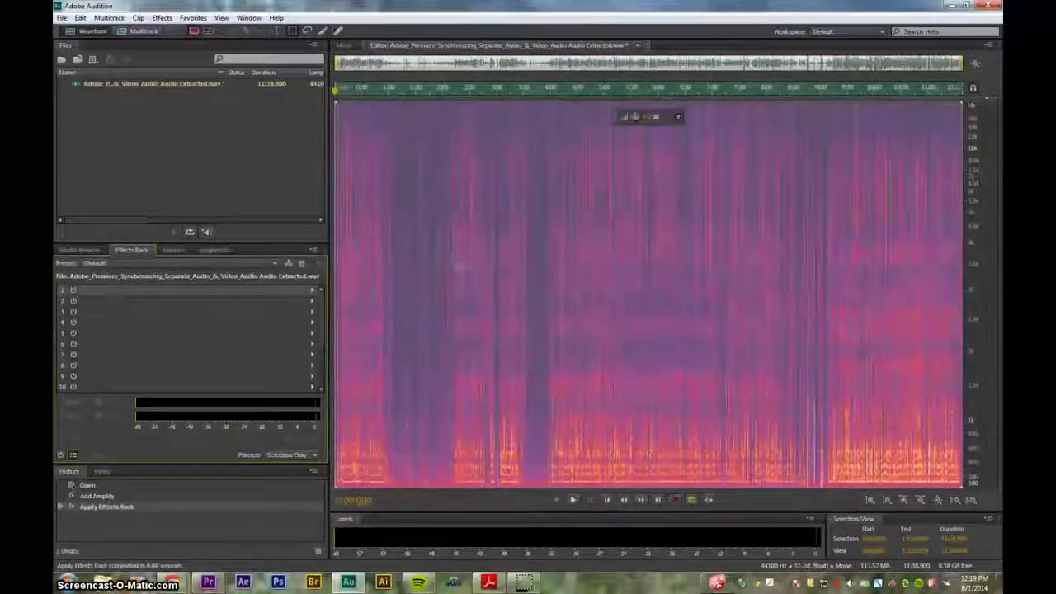
click(355, 254)
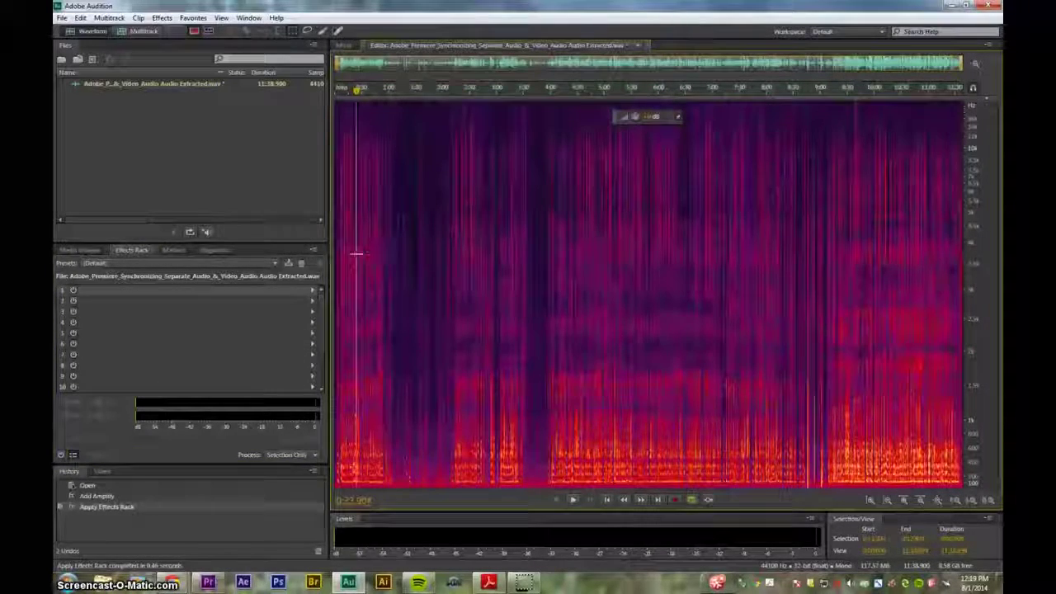
click(337, 257)
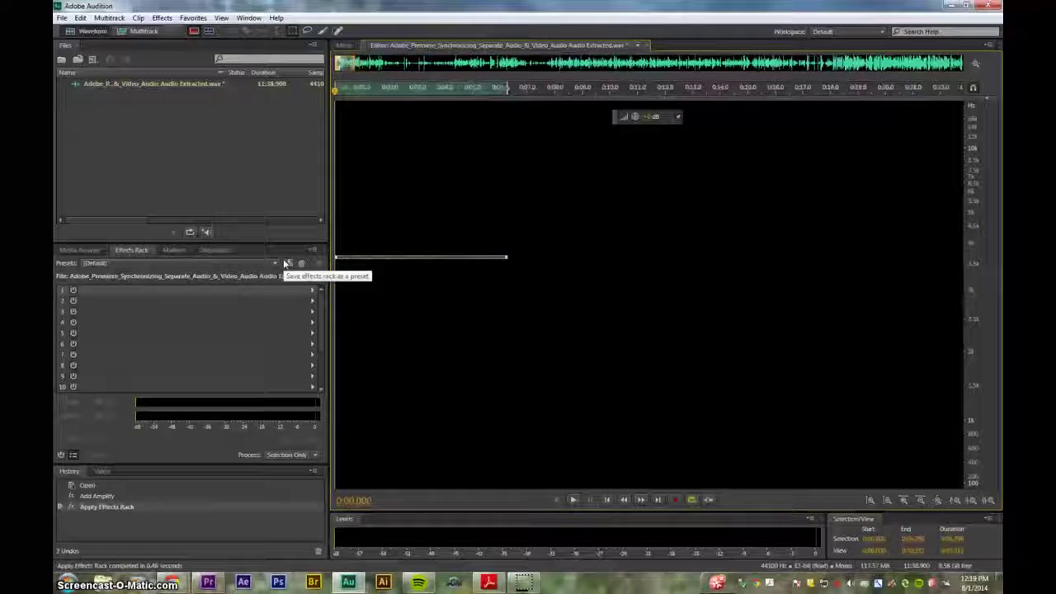
click(402, 305)
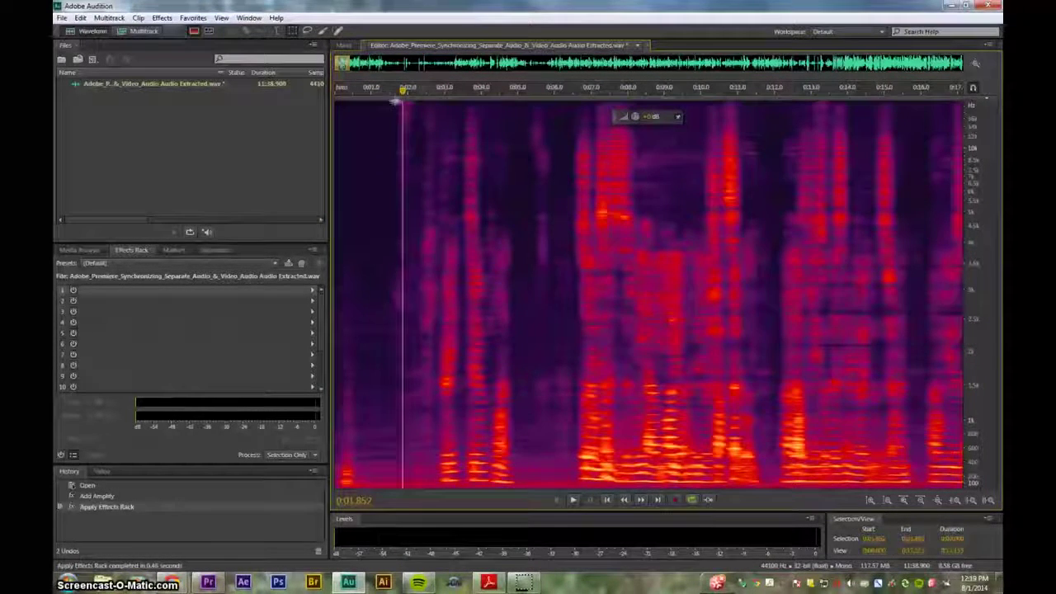
drag(396, 101, 335, 243)
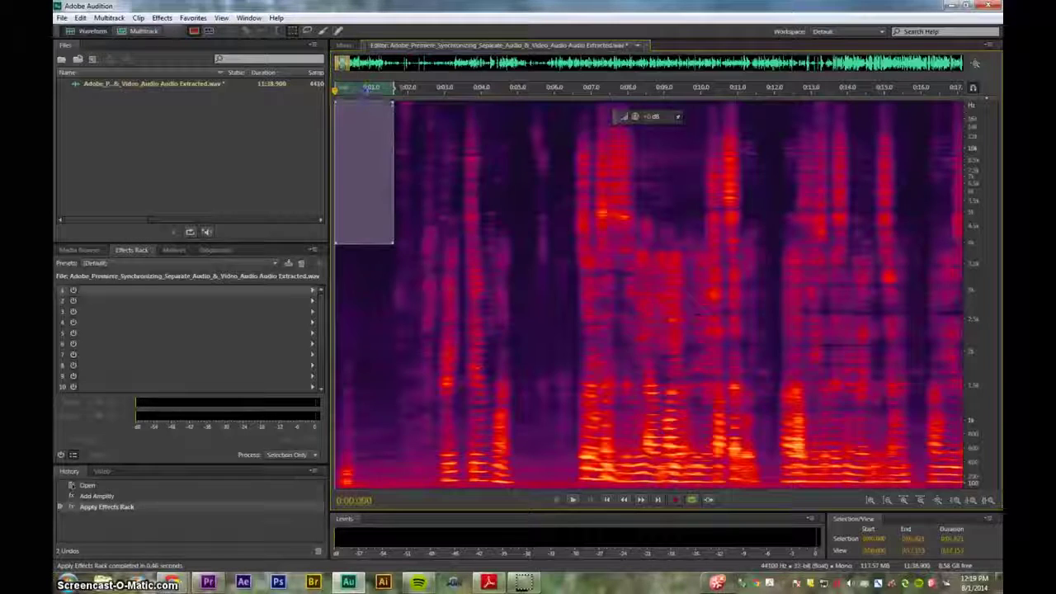
drag(367, 244, 367, 212)
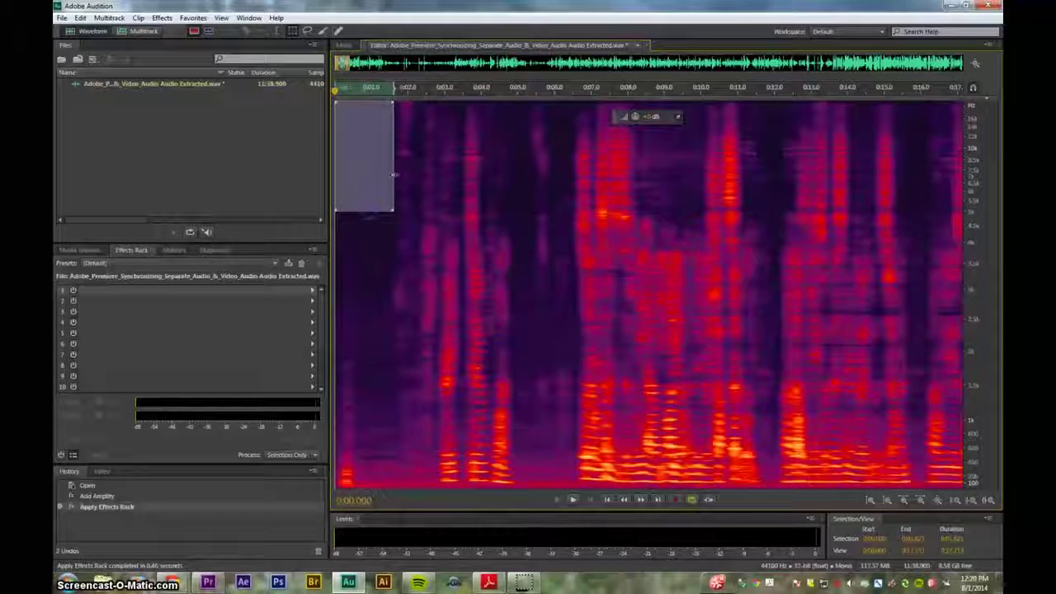
drag(394, 174, 388, 175)
drag(360, 212, 355, 485)
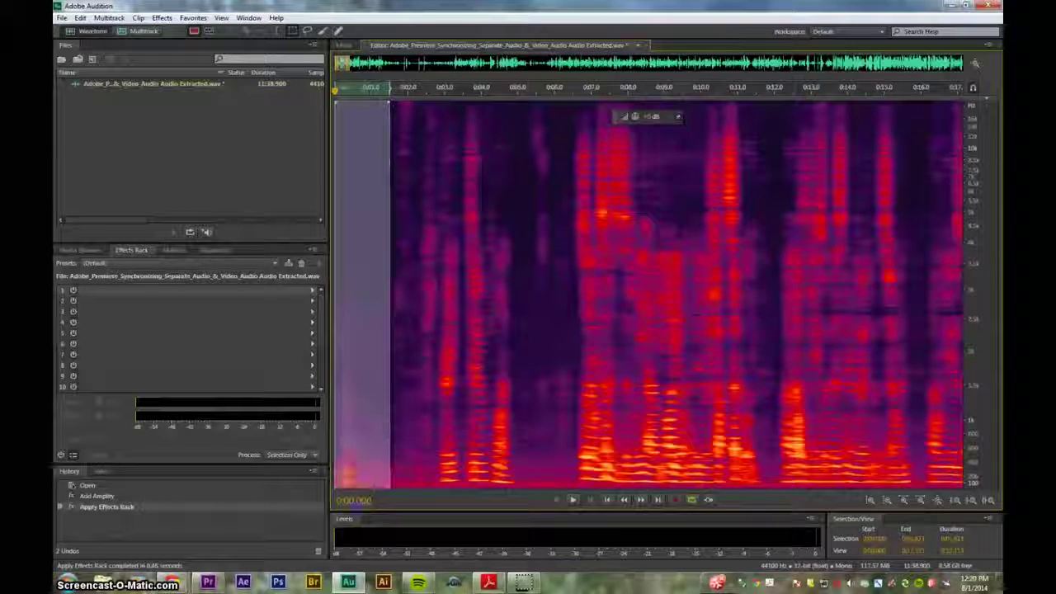
key(space)
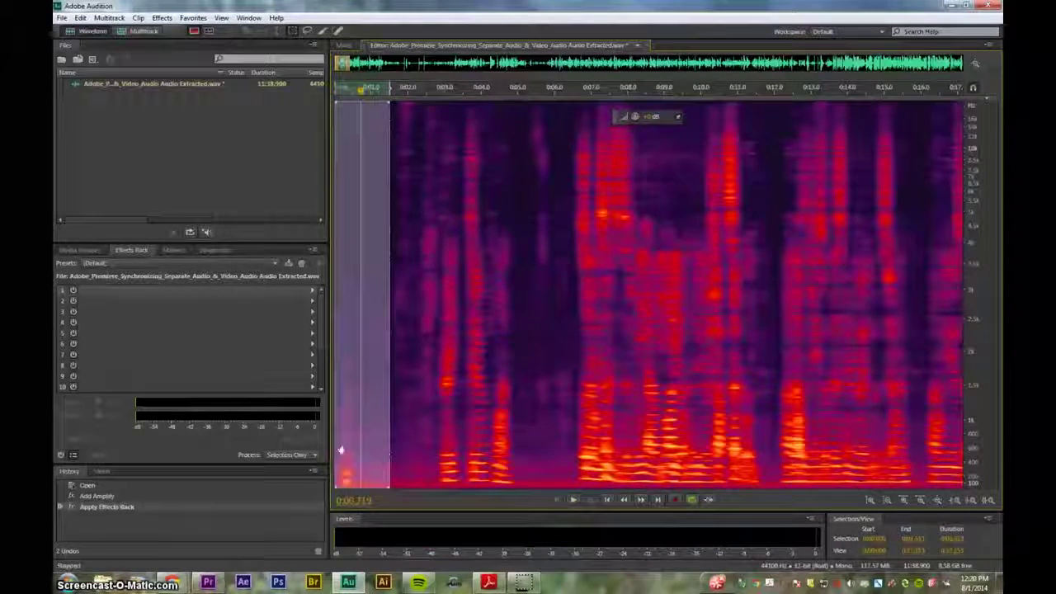
drag(330, 485, 347, 156)
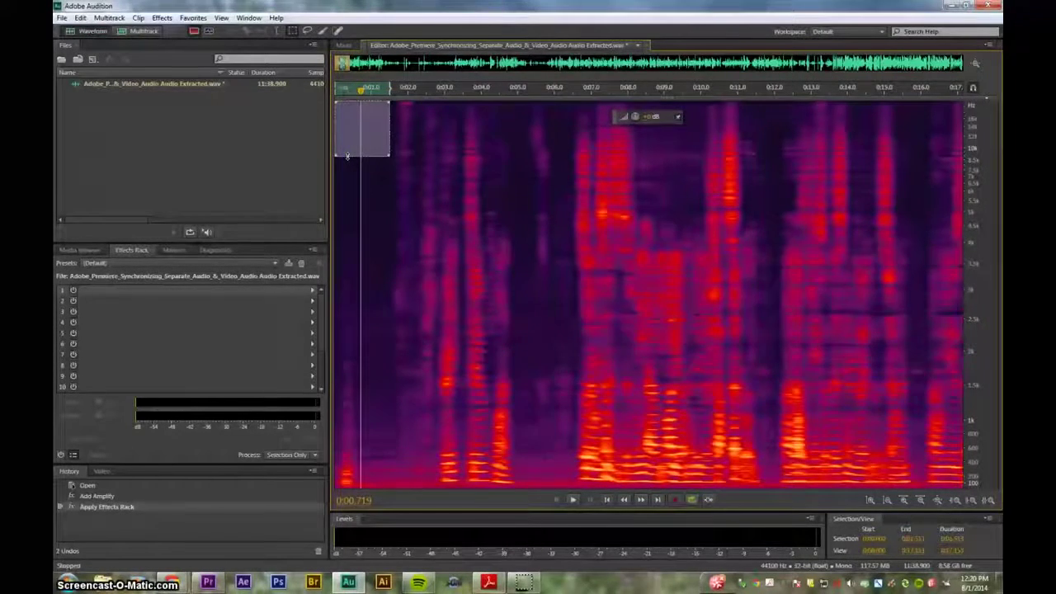
key(shift+p)
- Select the whole file, preview Noise Reduction with Output Noise Only toggled, and apply it
key(ctrl+a)
key(ctrl+shift+p)
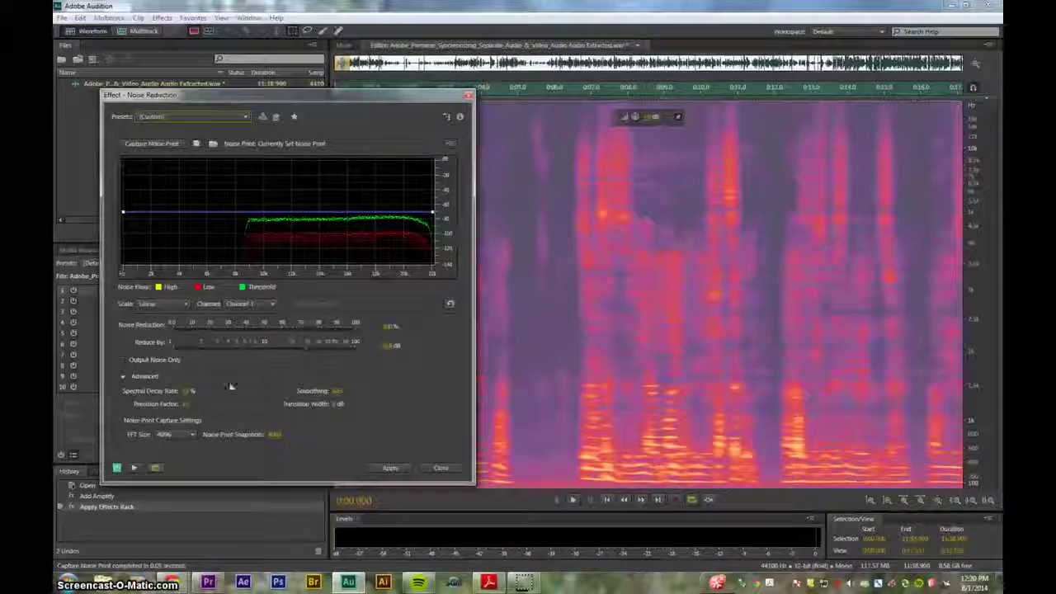
key(space)
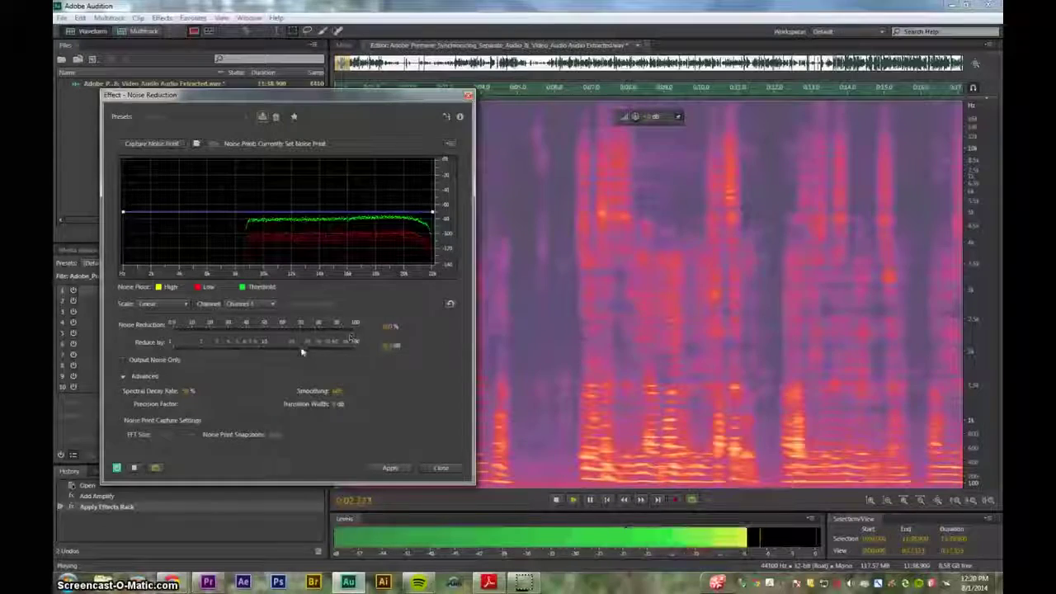
click(123, 360)
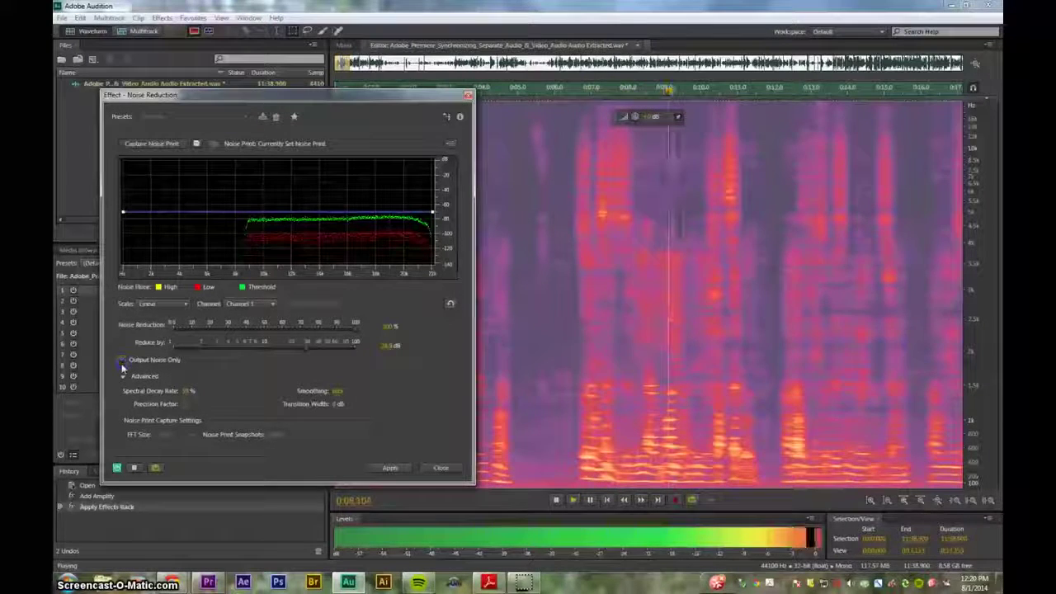
key(space)
click(123, 360)
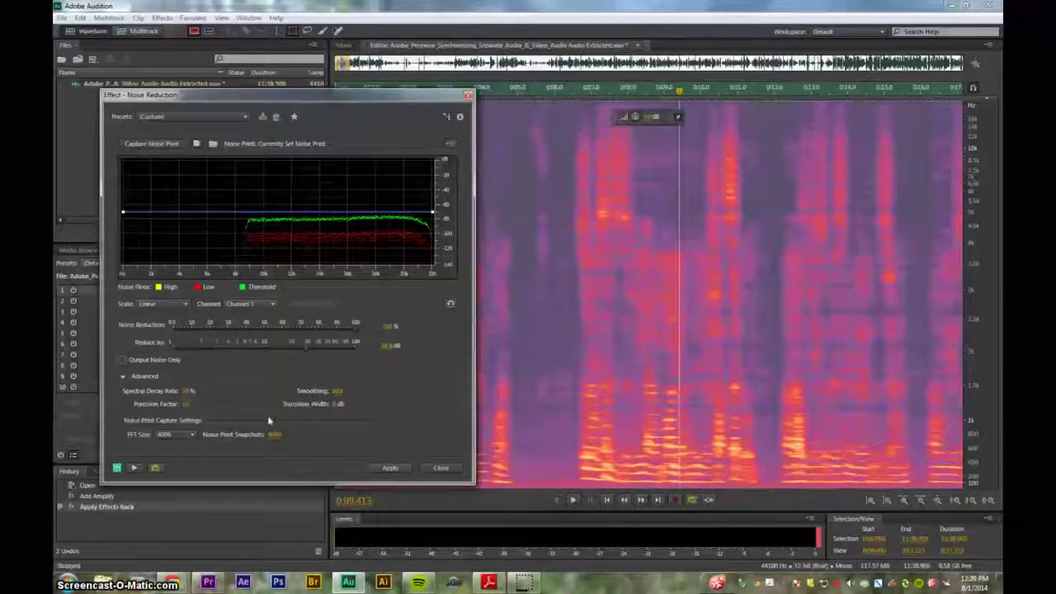
click(386, 470)
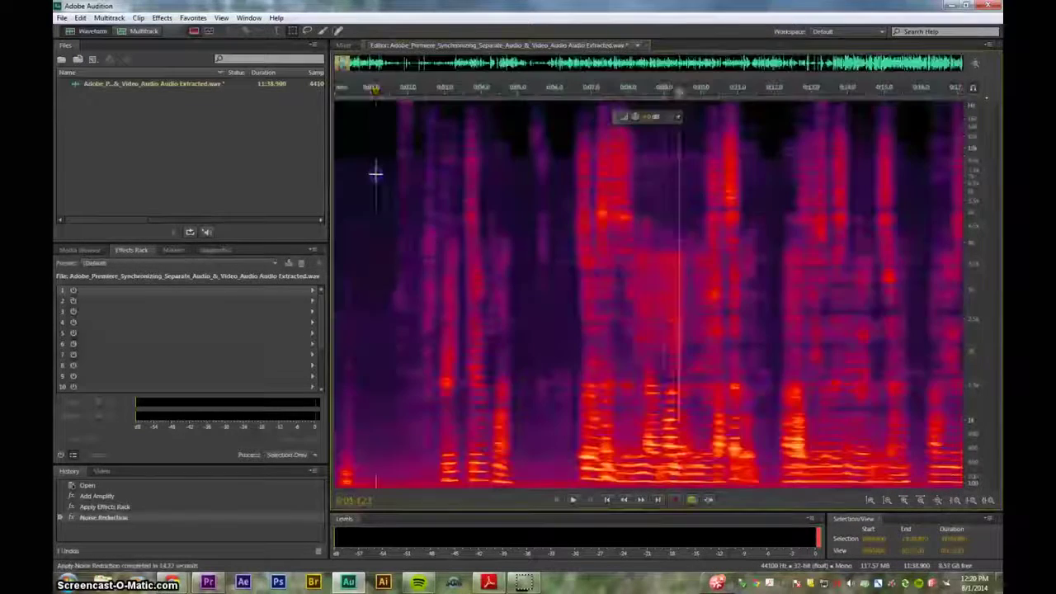
click(378, 165)
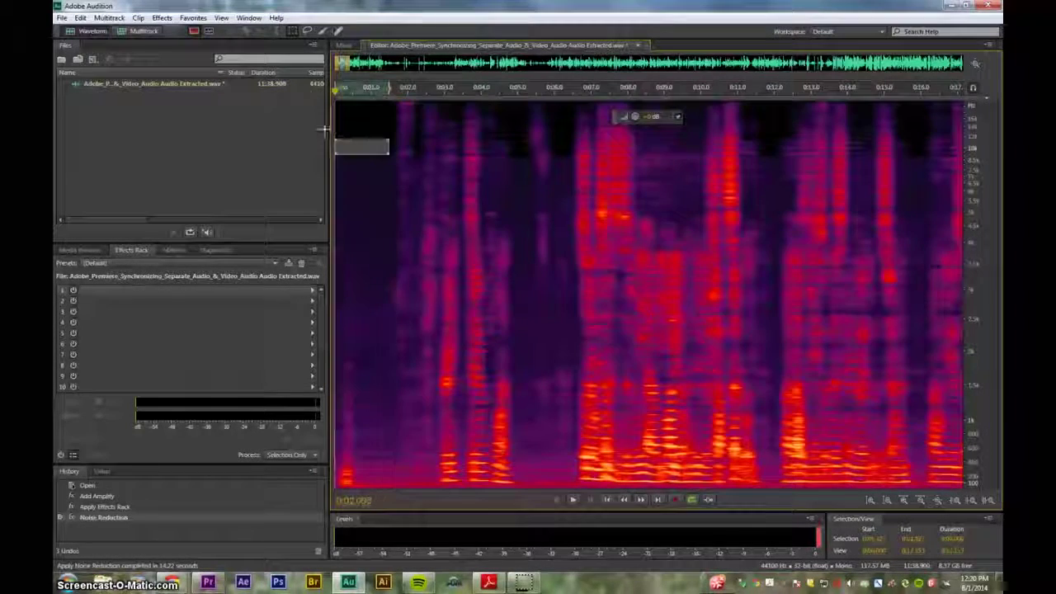
- Play back the cleaned audio, then run another Noise Reduction pass over the entire file
key(space)
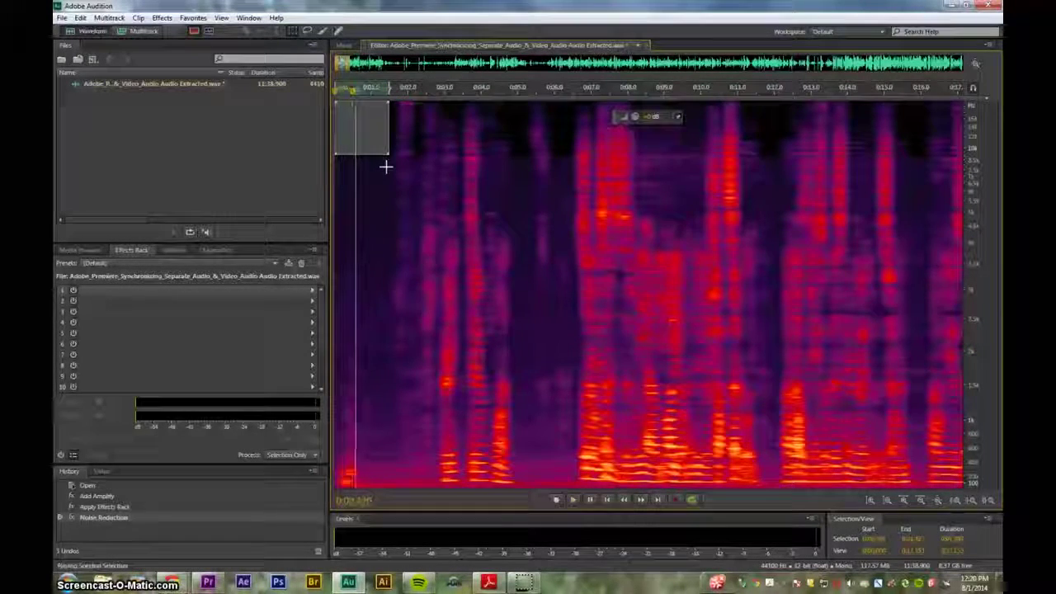
key(space)
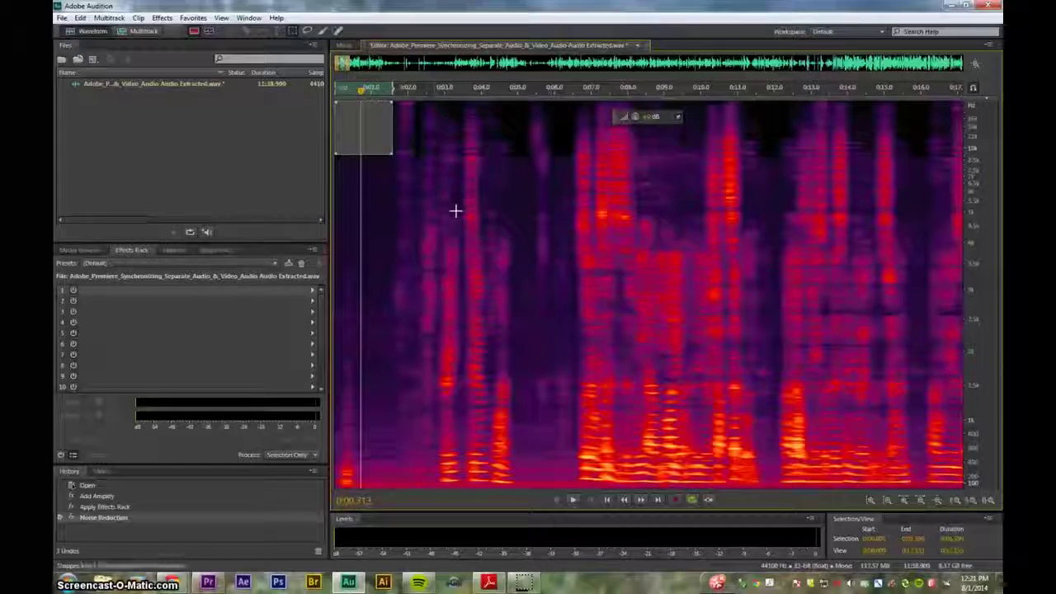
key(ctrl+a)
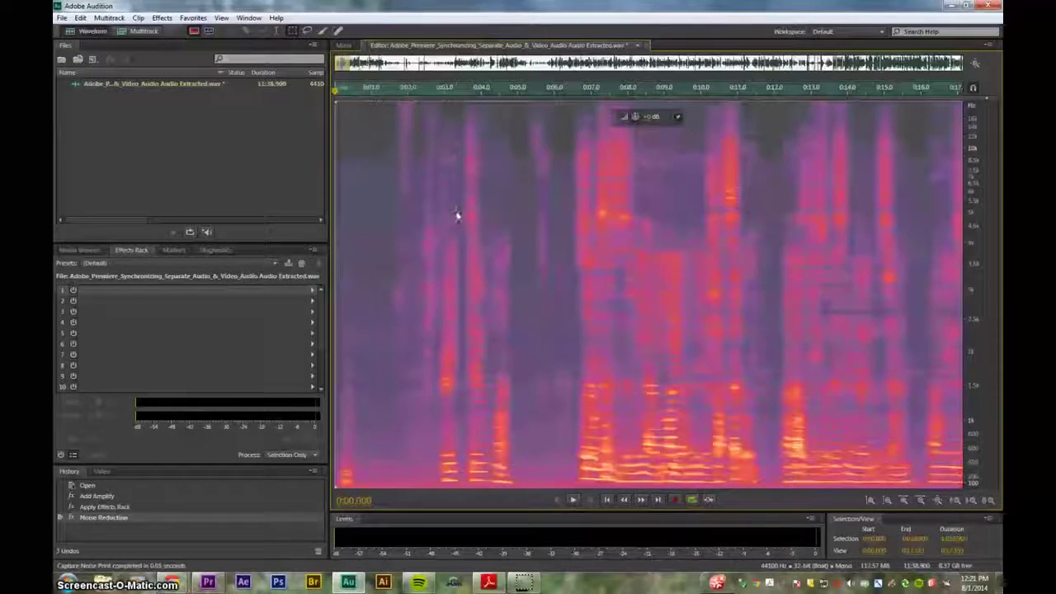
key(ctrl+shift+p)
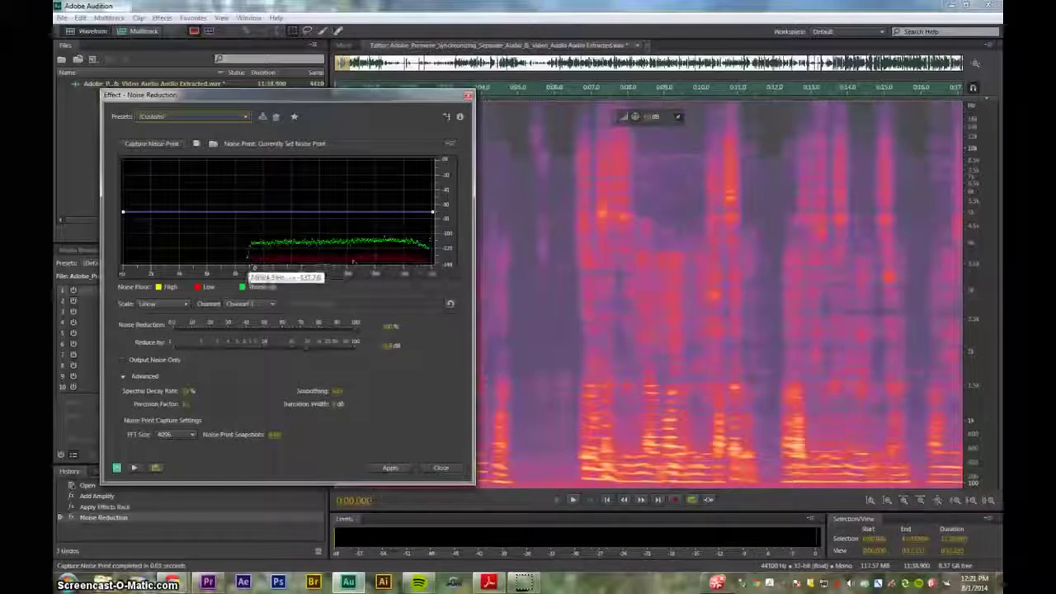
click(391, 468)
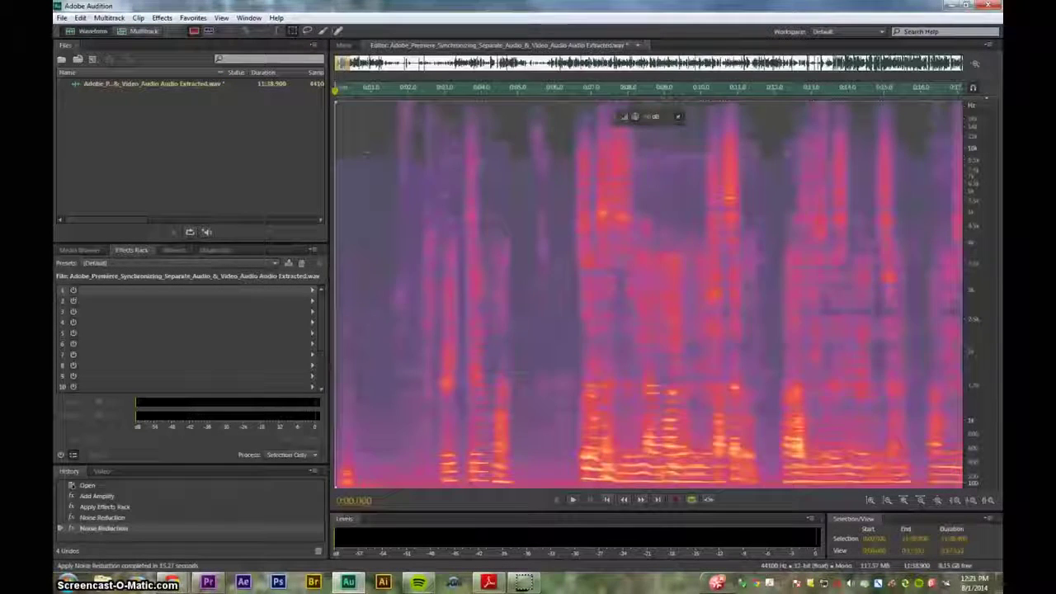
- Marquee-select the leftover hiss in the clip's opening second and listen to it
click(372, 146)
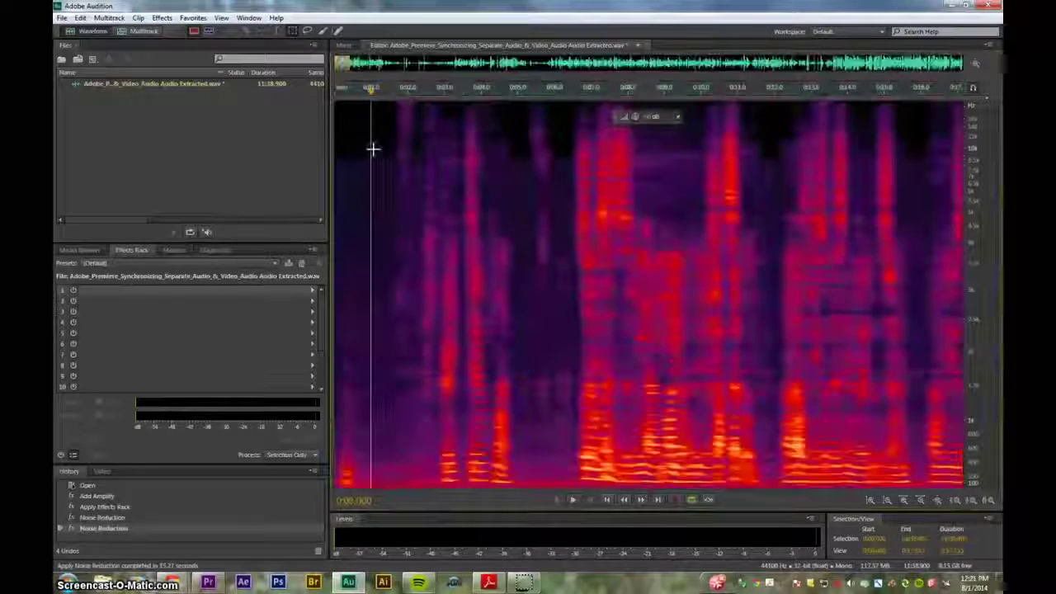
drag(390, 152, 326, 261)
click(446, 243)
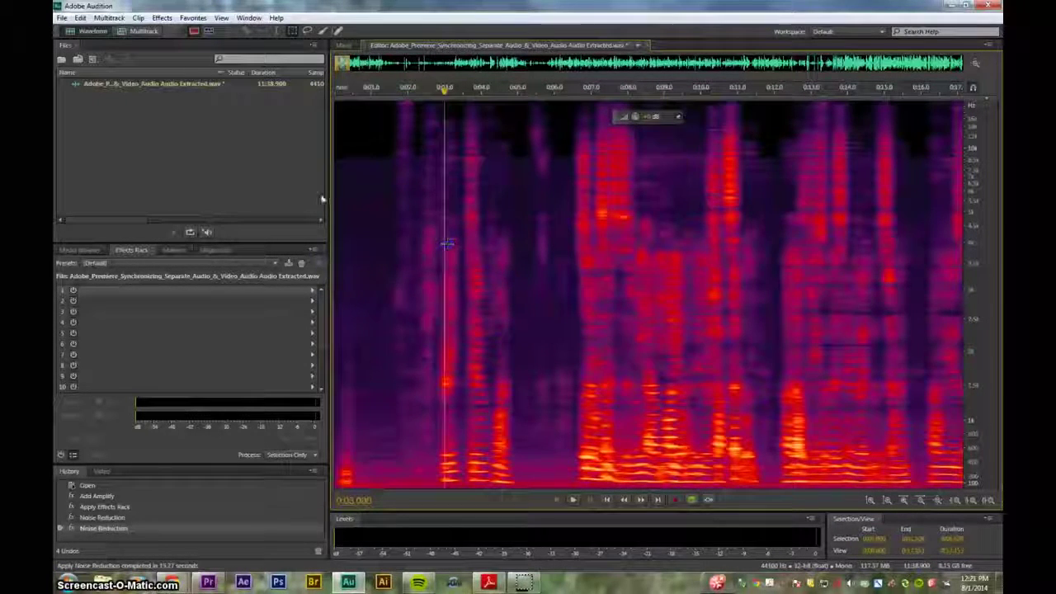
click(359, 181)
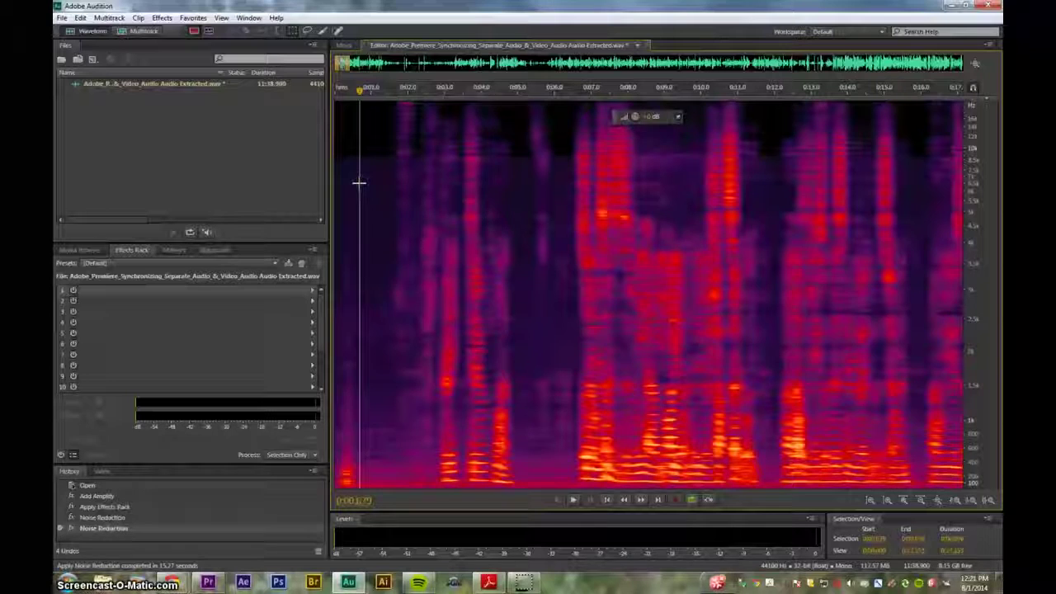
key(space)
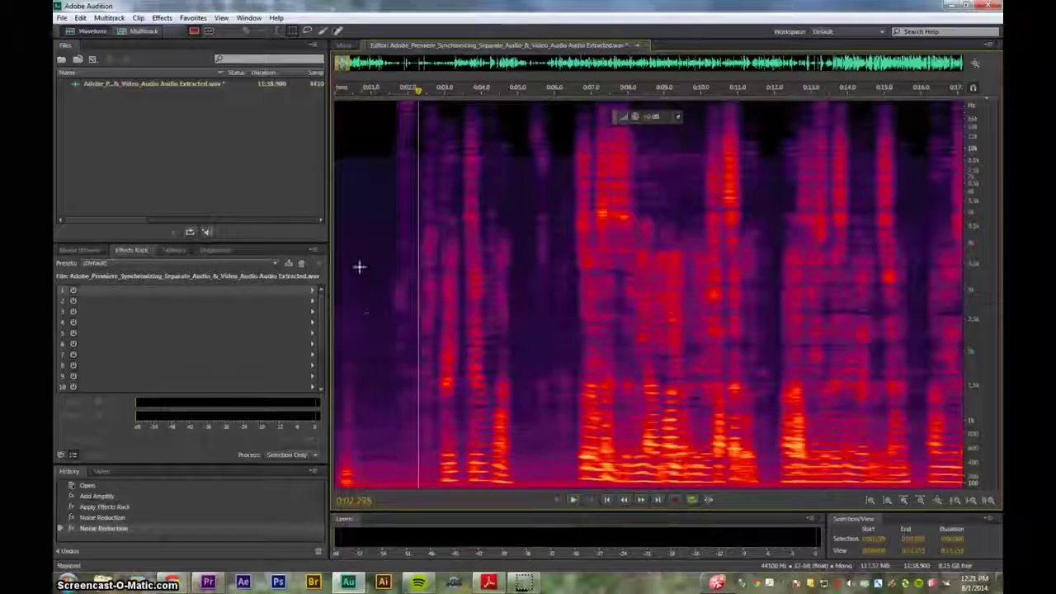
drag(395, 228, 292, 370)
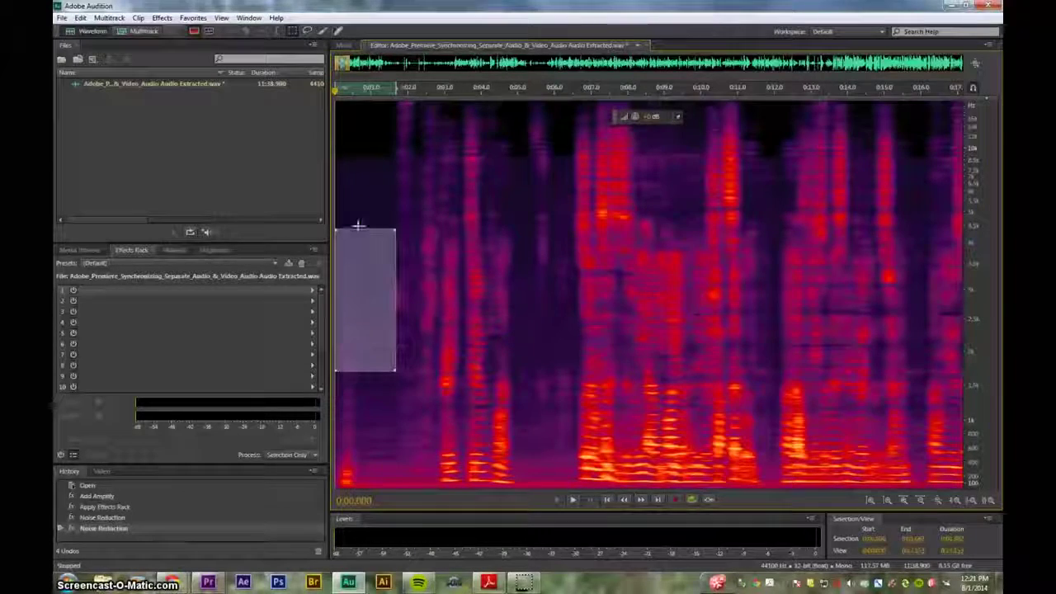
key(space)
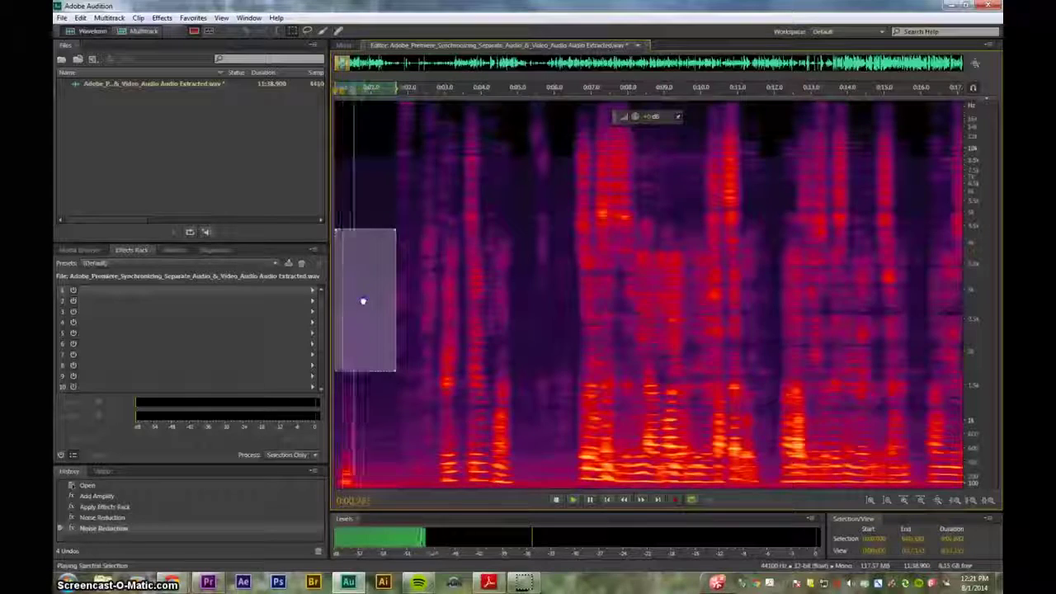
- Raise the region's upper and lower frequency edges, then capture it as the noise print
drag(363, 299, 363, 273)
drag(369, 214, 375, 167)
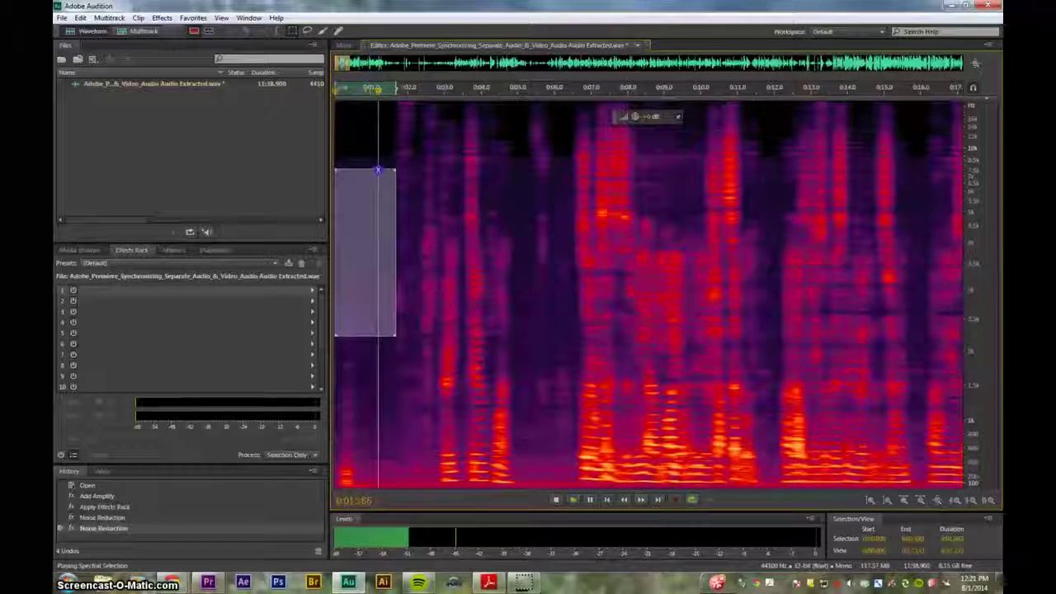
drag(370, 330, 384, 222)
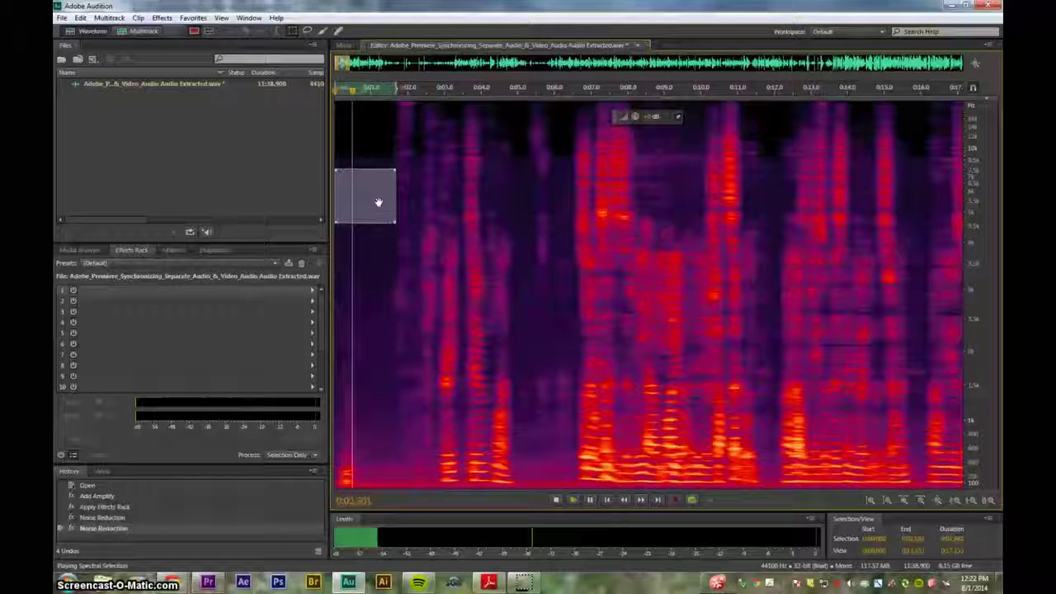
key(space)
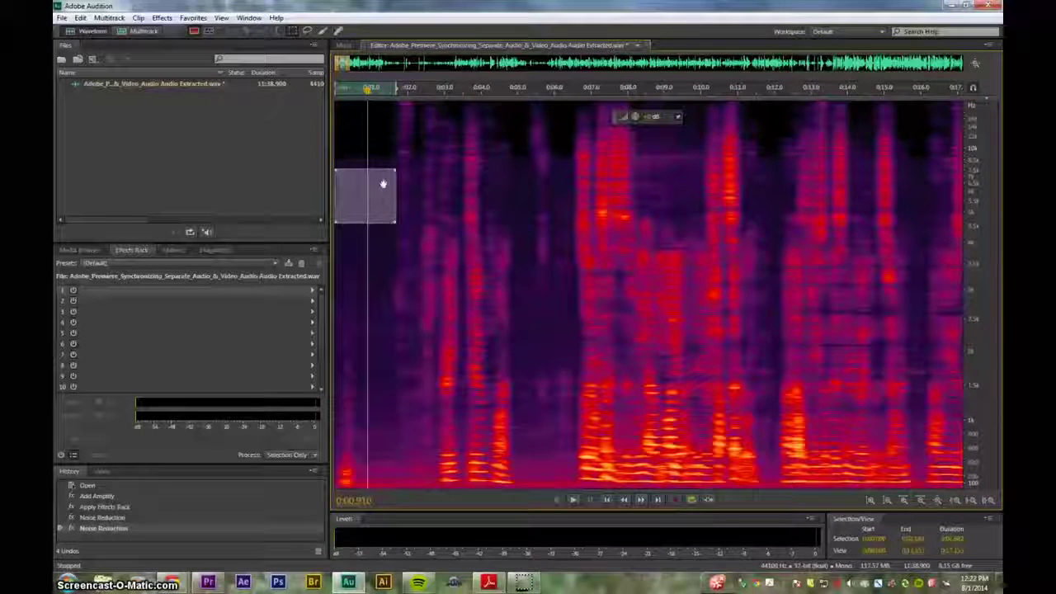
drag(375, 171, 379, 154)
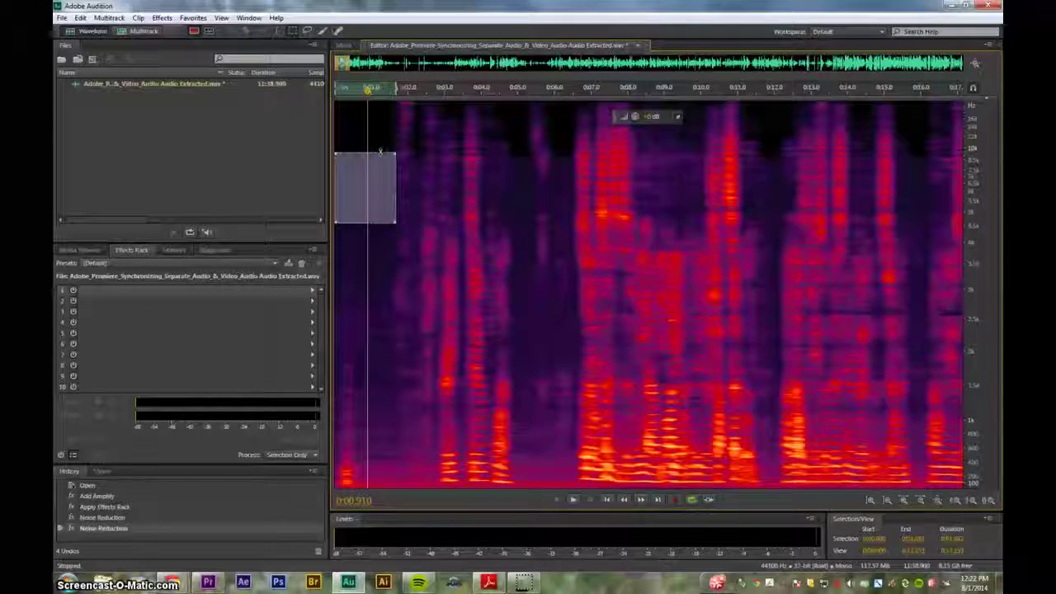
key(shift+p)
- Apply Noise Reduction with the new high-frequency noise print to the entire file
key(ctrl+a)
key(ctrl+shift+p)
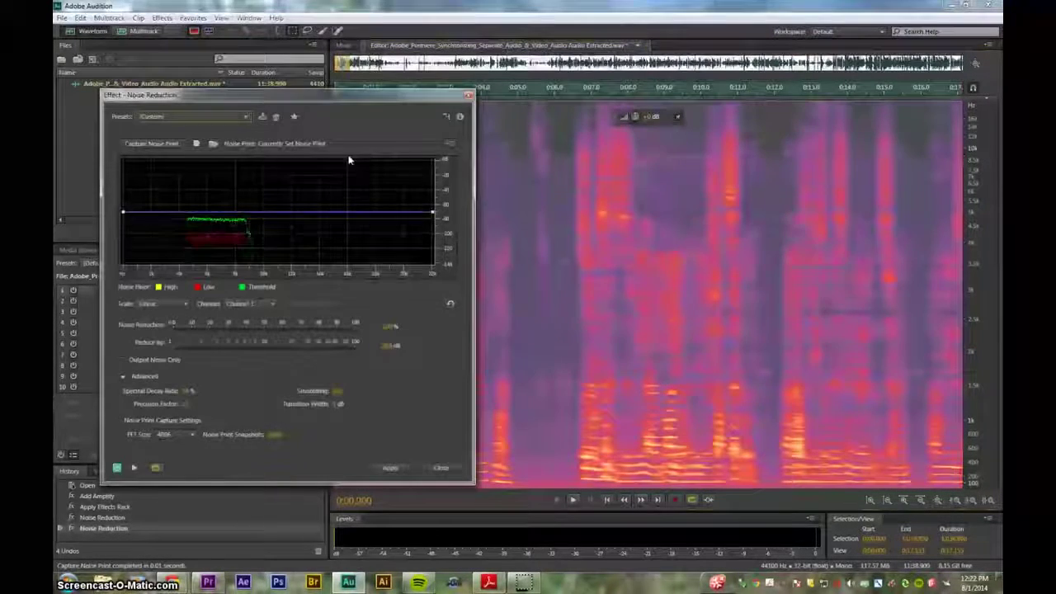
click(382, 467)
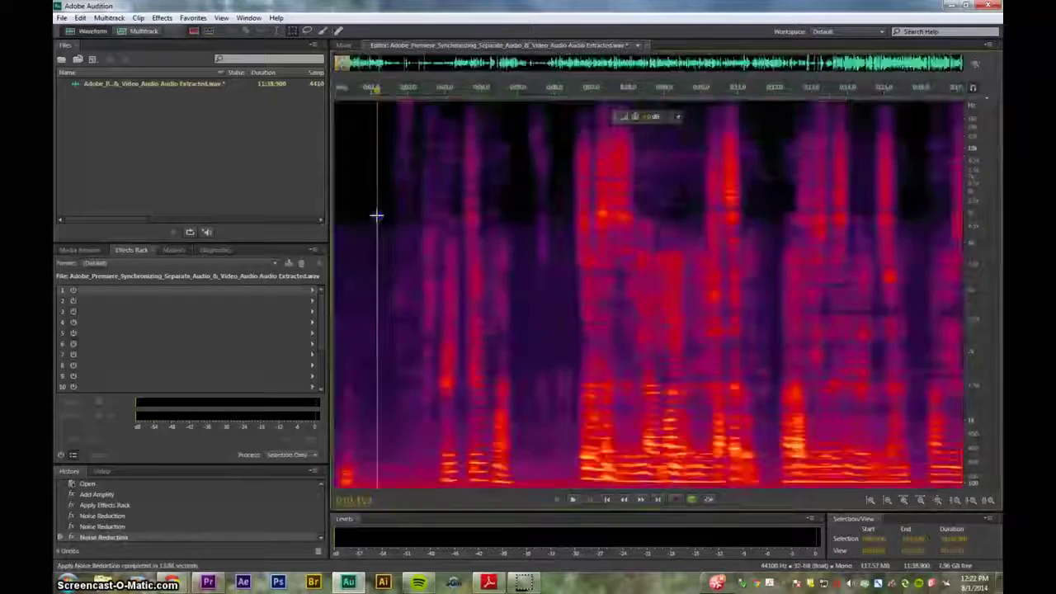
- Replace the high patch with a lower, mid-frequency noise region at the clip start and play it
drag(382, 218, 328, 114)
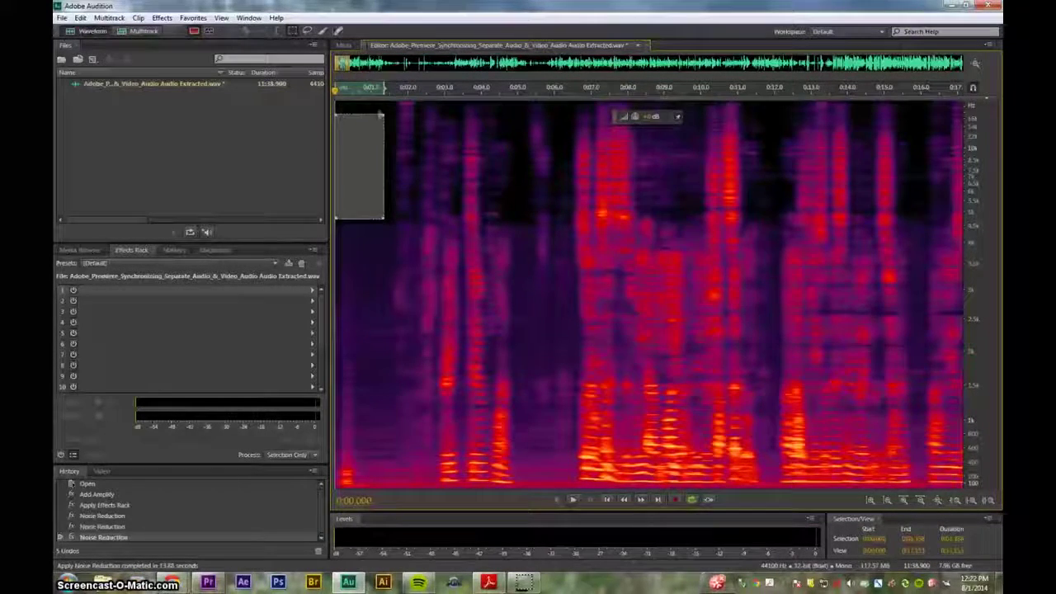
click(380, 236)
drag(384, 222, 304, 322)
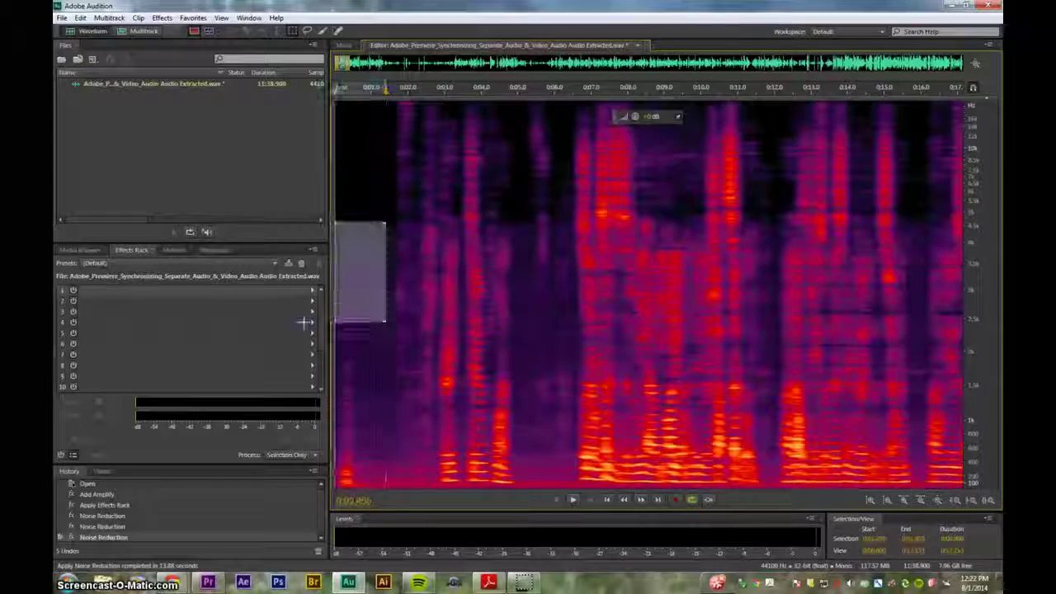
key(space)
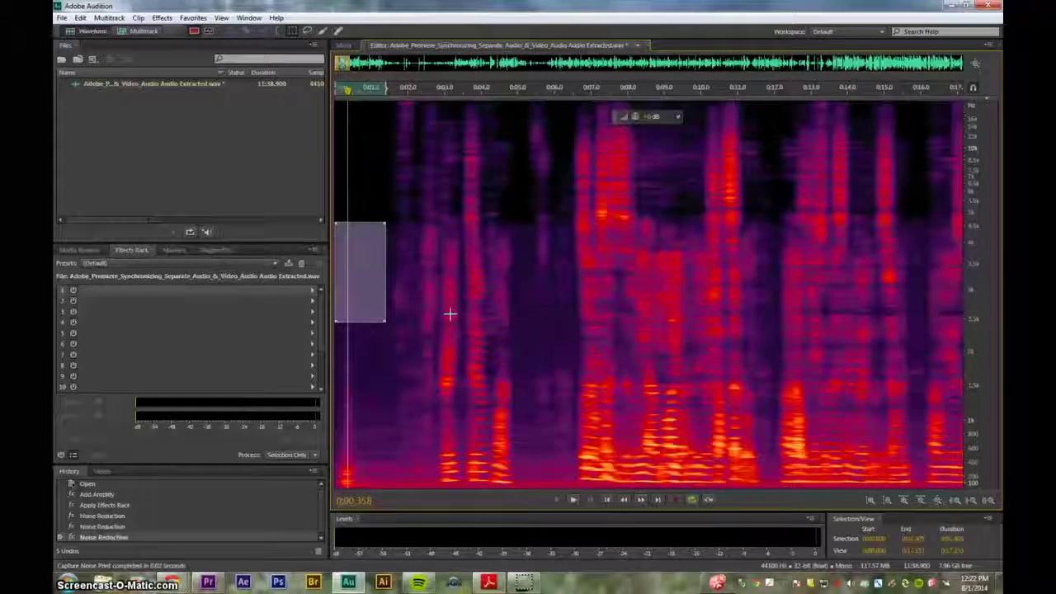
- Preview Noise Reduction on the whole file, toggling Output Noise Only on and off, then apply it
key(ctrl+a)
key(ctrl+shift+p)
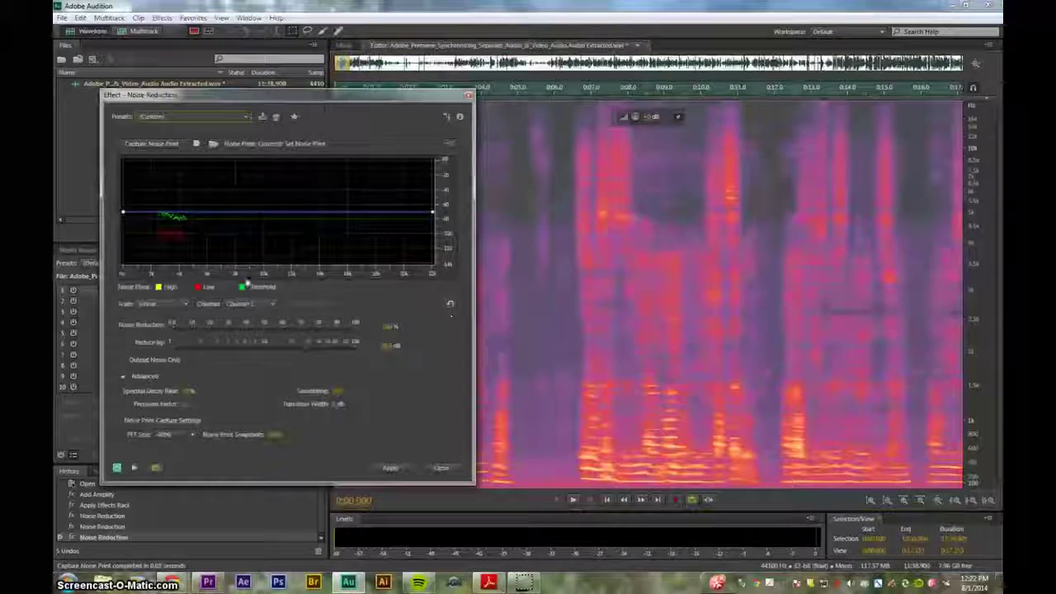
key(space)
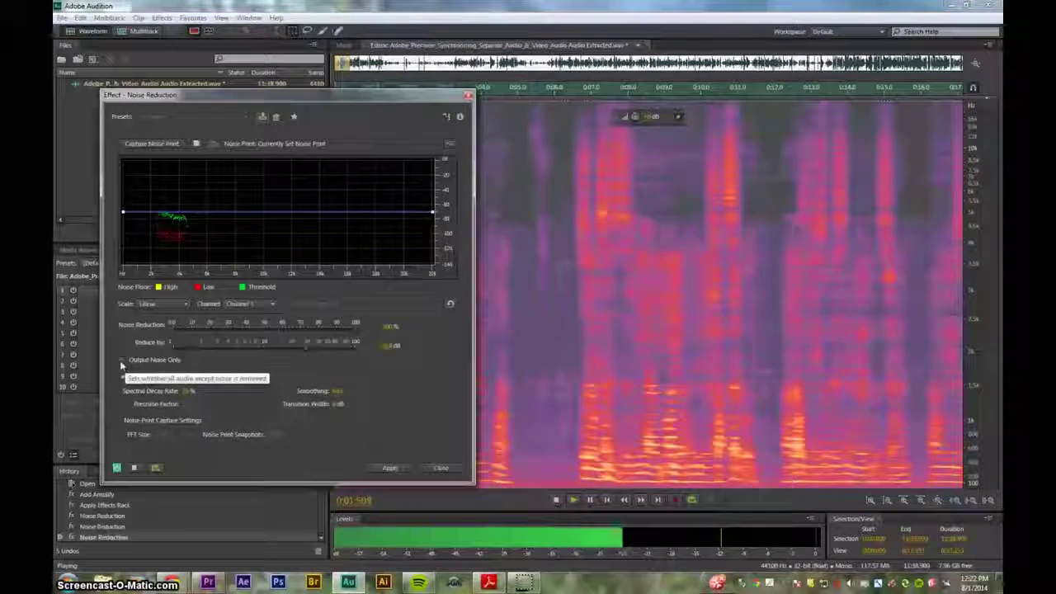
click(121, 361)
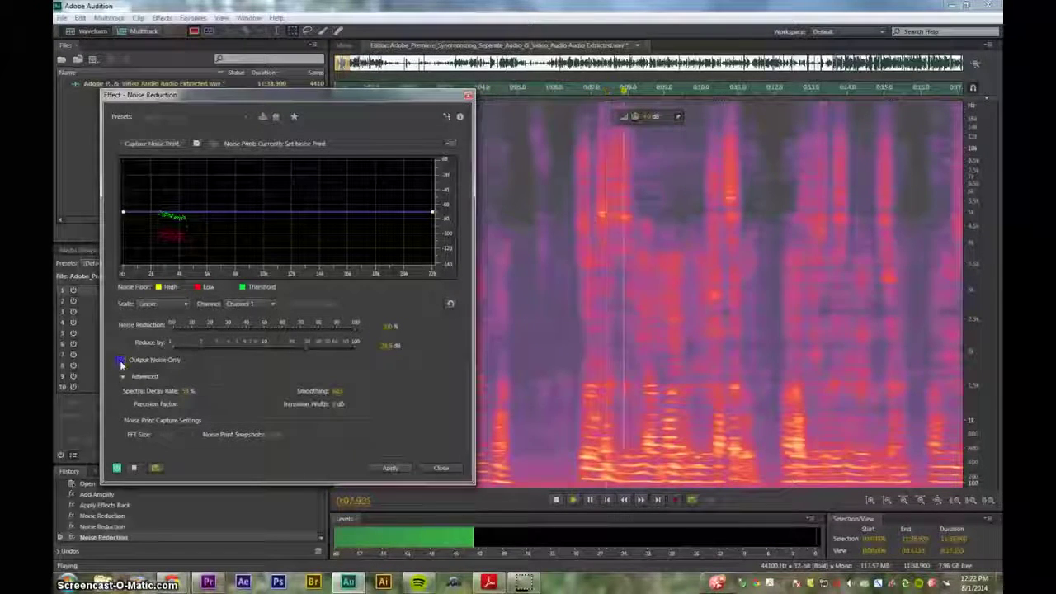
click(121, 361)
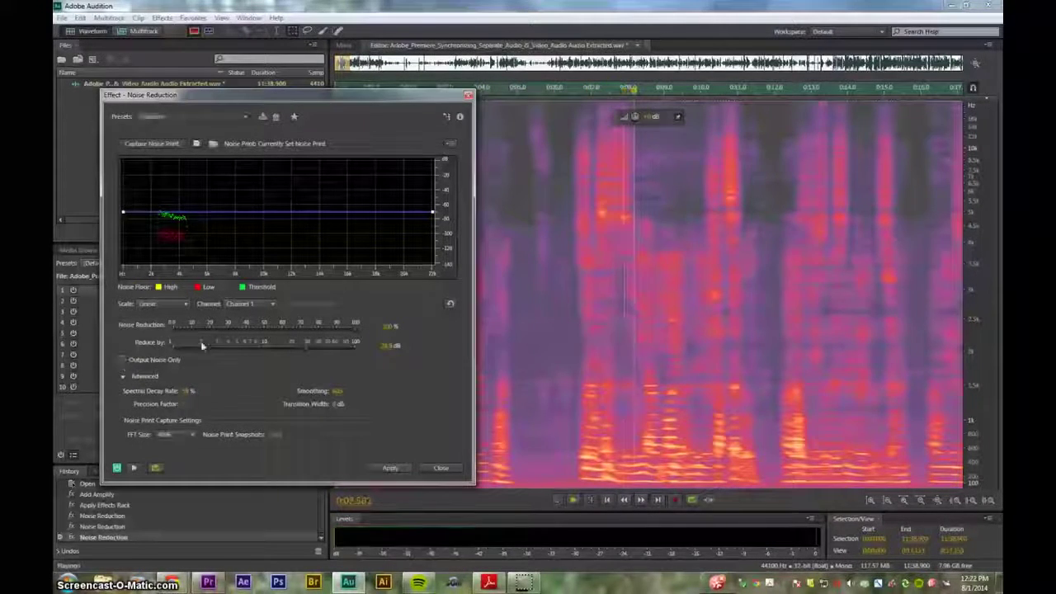
click(391, 468)
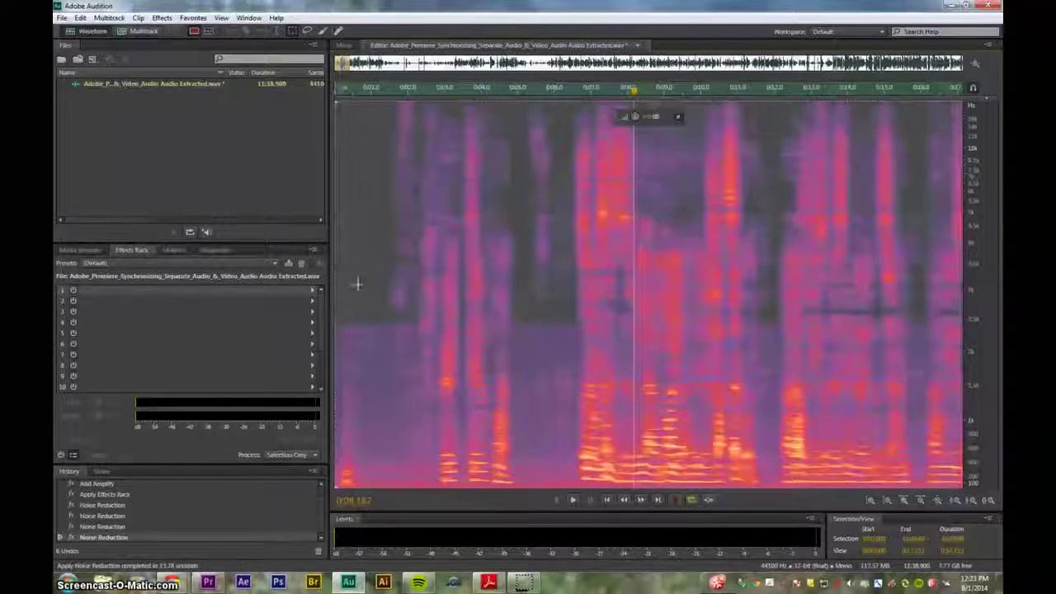
- Mark a noise region at the start of the clip and listen to it
click(357, 280)
drag(381, 168, 322, 316)
key(space)
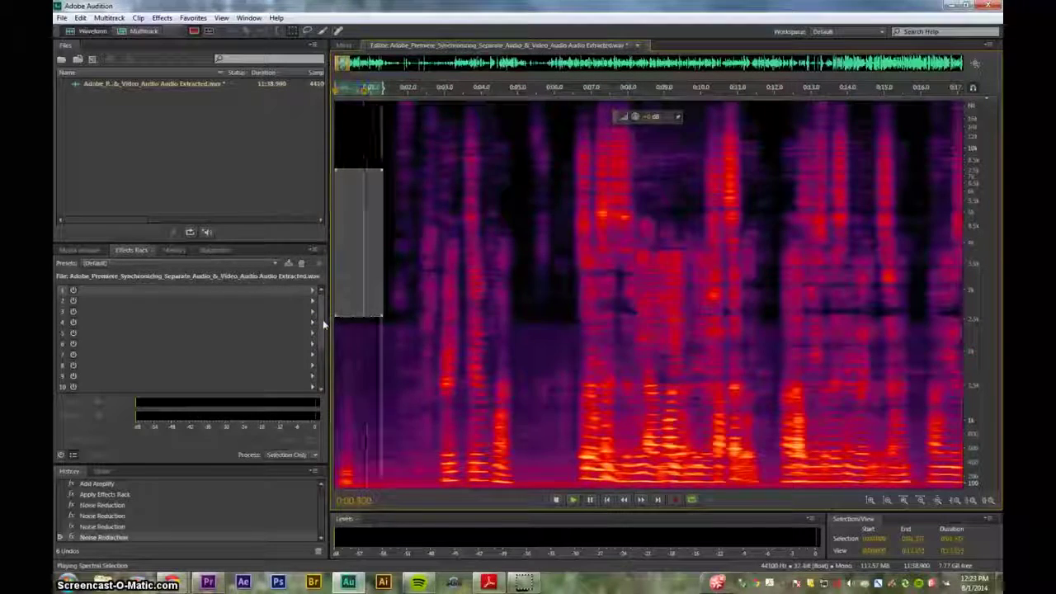
click(388, 271)
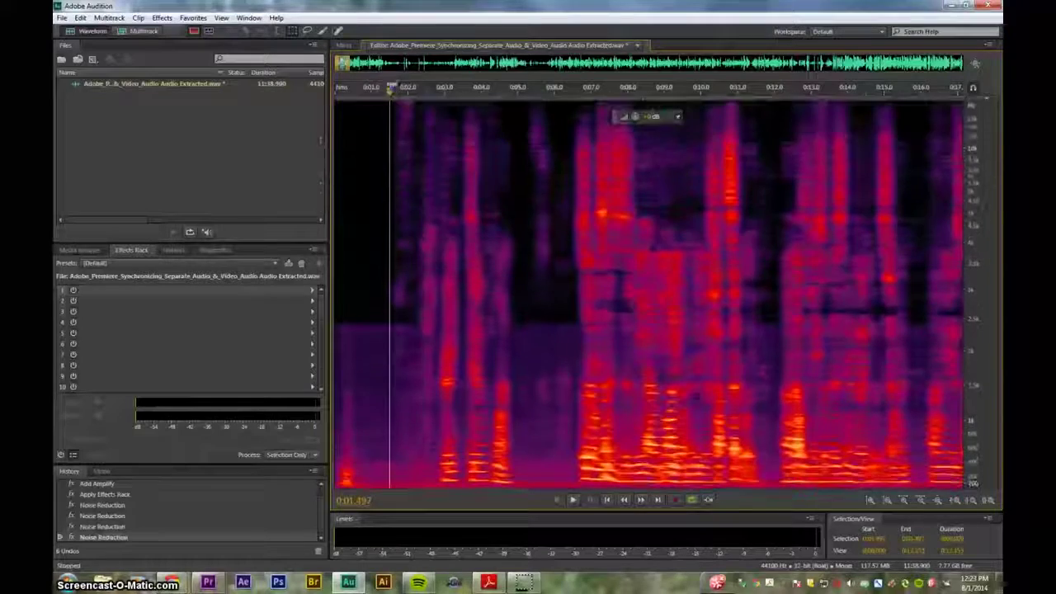
- Capture a tall noise band from the opening second as the noise print and apply Noise Reduction
drag(386, 101, 314, 321)
key(shift+p)
key(ctrl+shift+p)
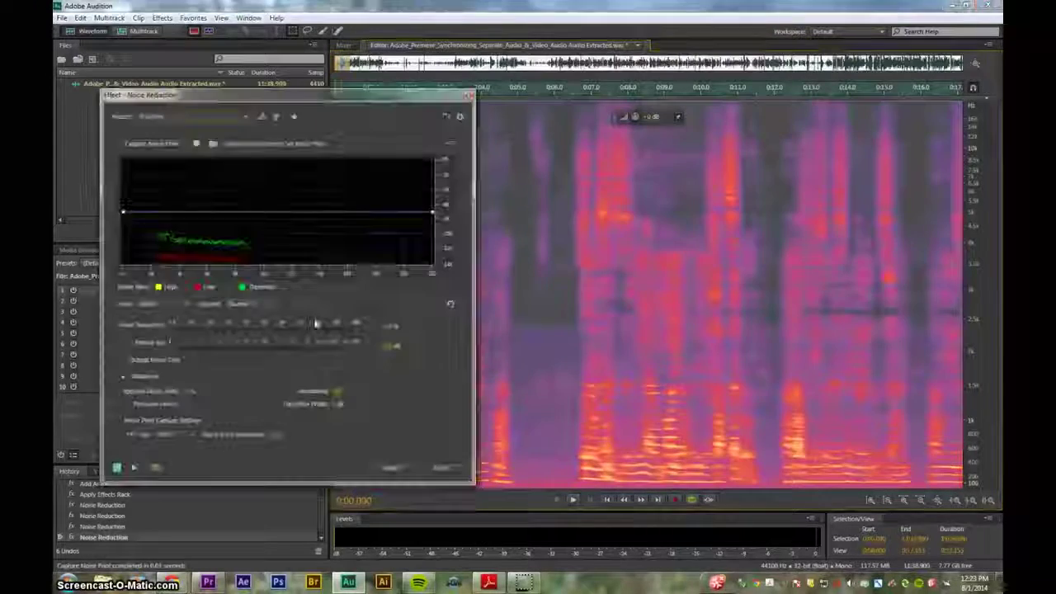
click(389, 468)
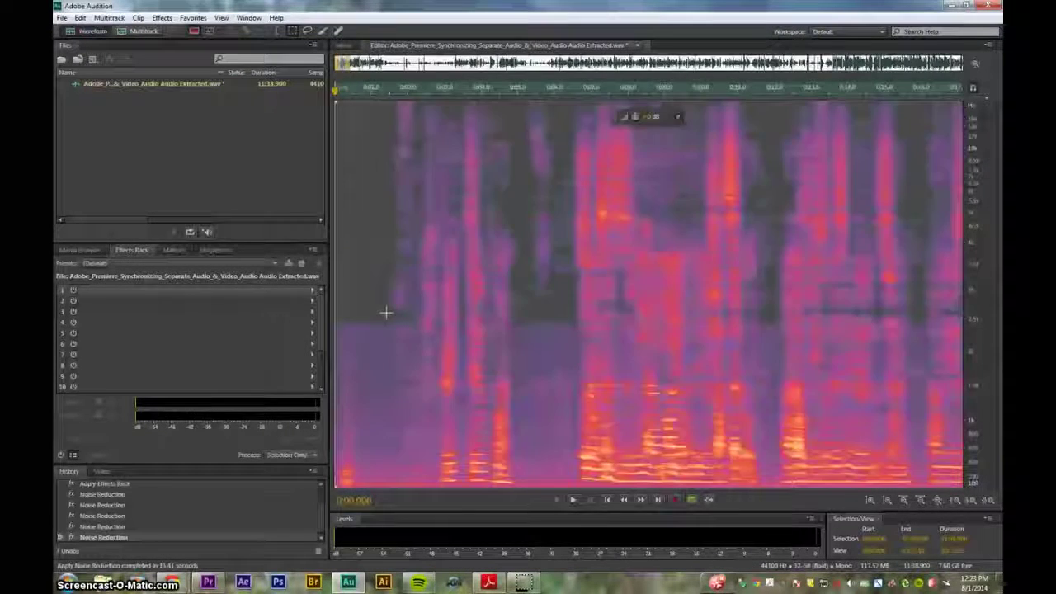
- Capture the low-frequency band at the clip start as the noise print and preview its removal with Output Noise Only
click(386, 312)
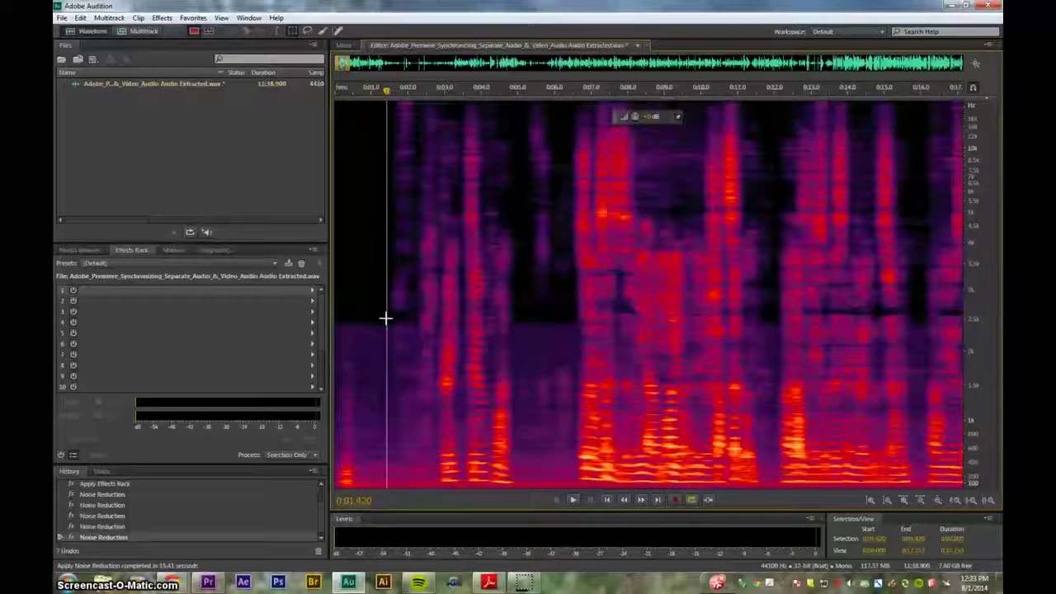
drag(384, 319, 312, 364)
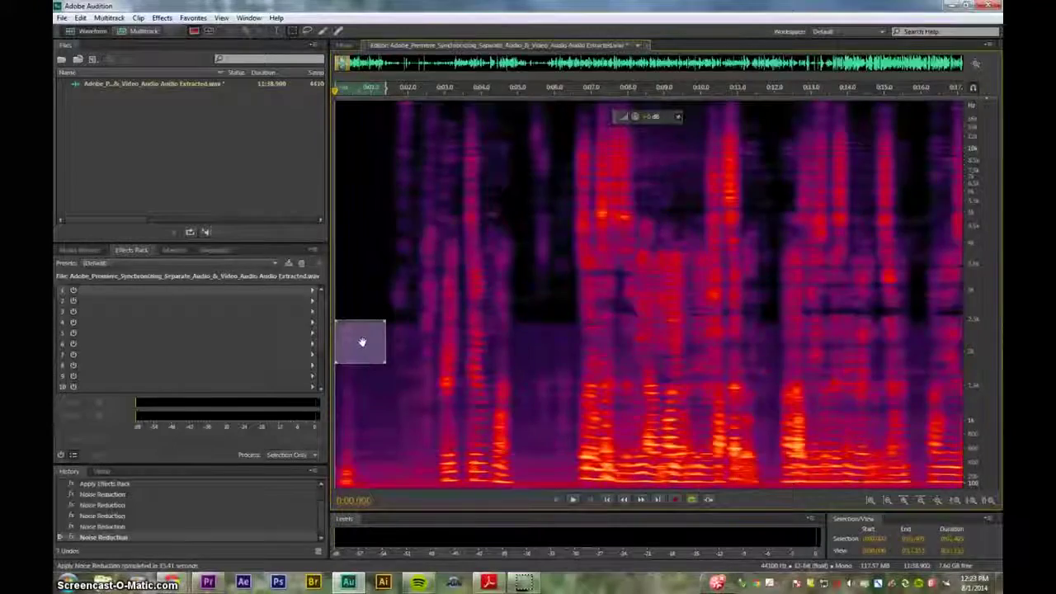
key(shift+p)
key(ctrl+shift+p)
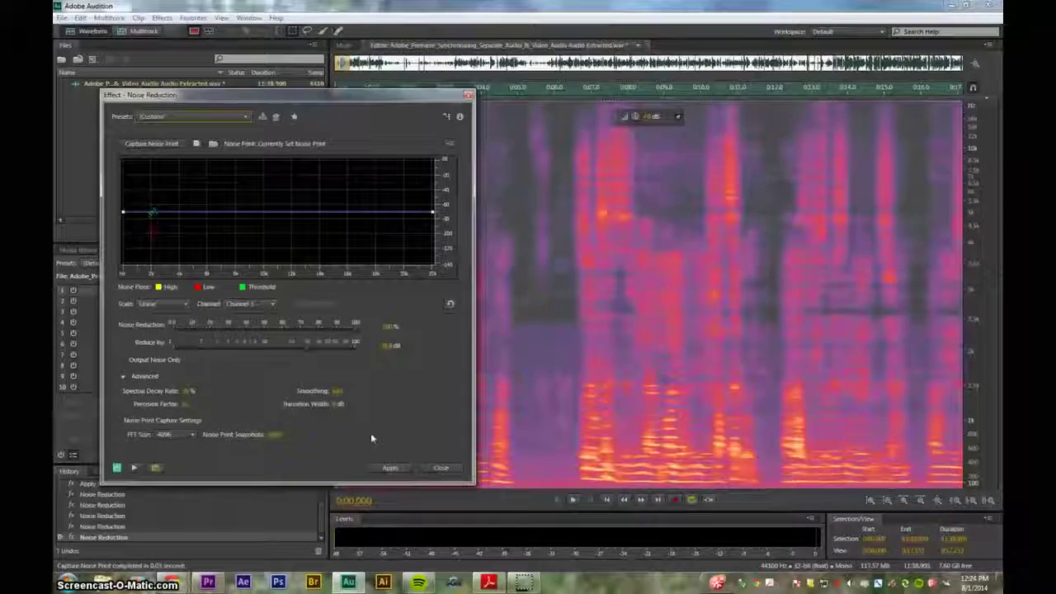
key(space)
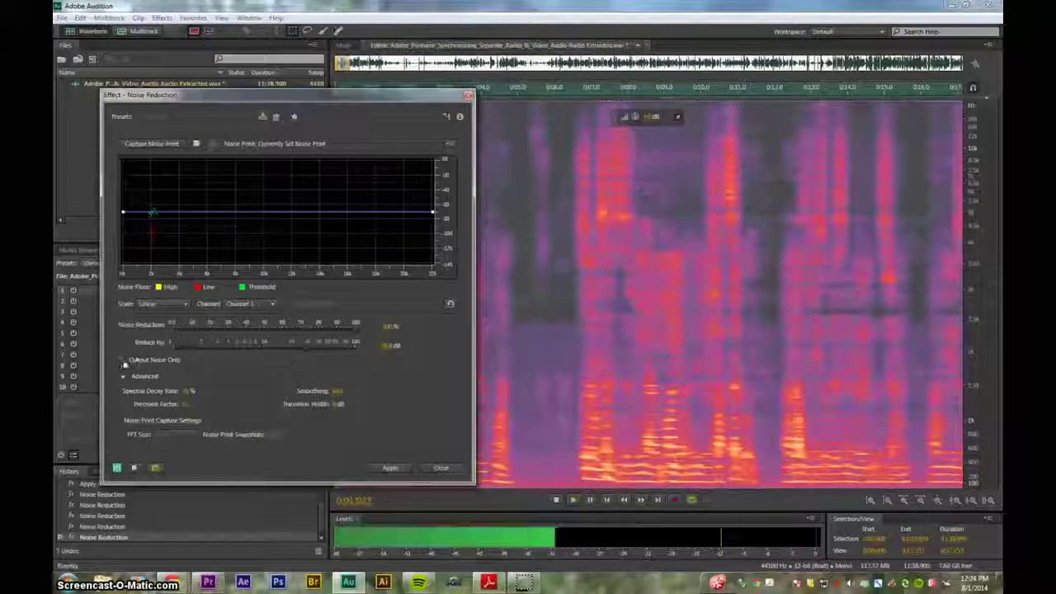
click(123, 361)
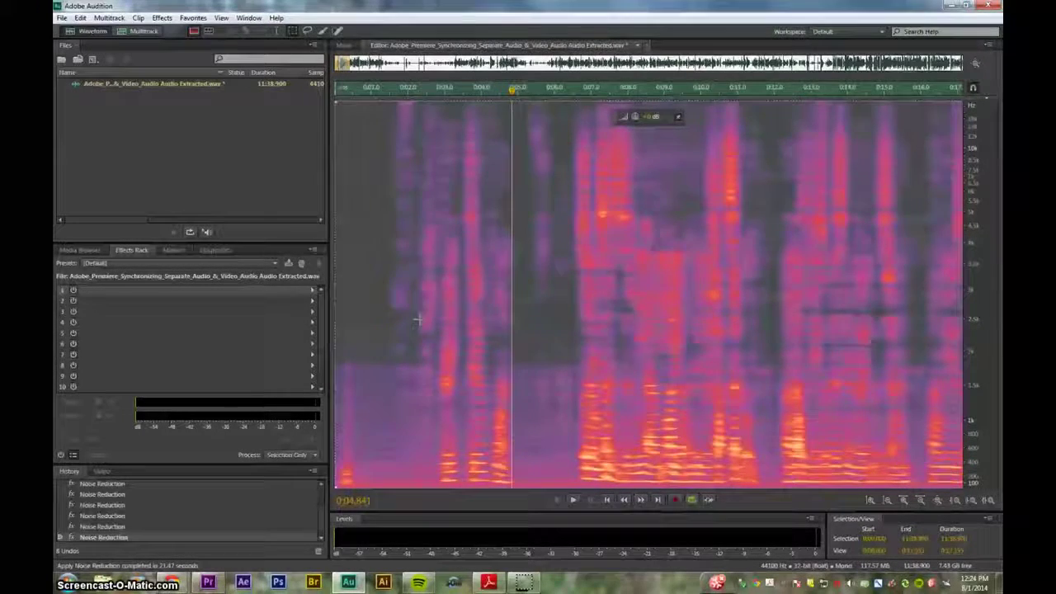
click(419, 313)
- Capture a quiet low-frequency patch at the start as the noise print and open Noise Reduction for the whole clip
drag(376, 319, 310, 359)
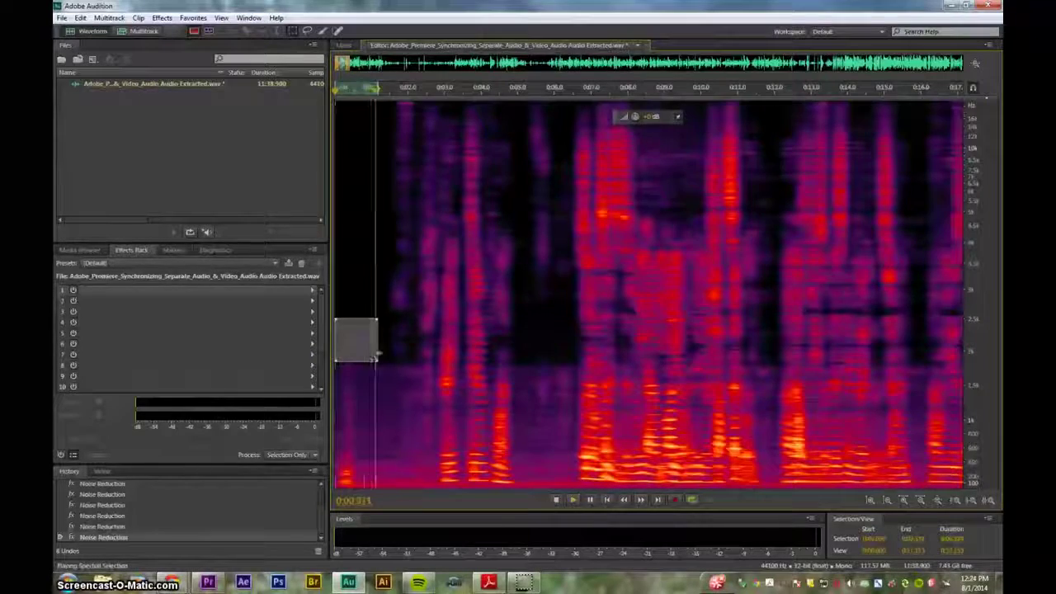
click(391, 341)
drag(386, 363, 309, 435)
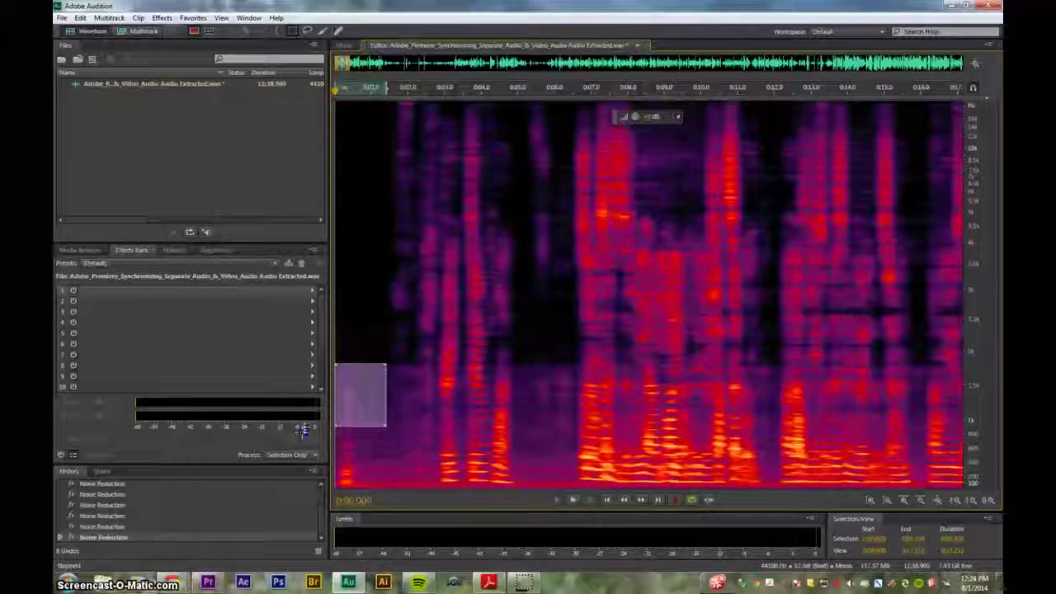
key(shift+p)
key(ctrl+a)
key(ctrl+shift+p)
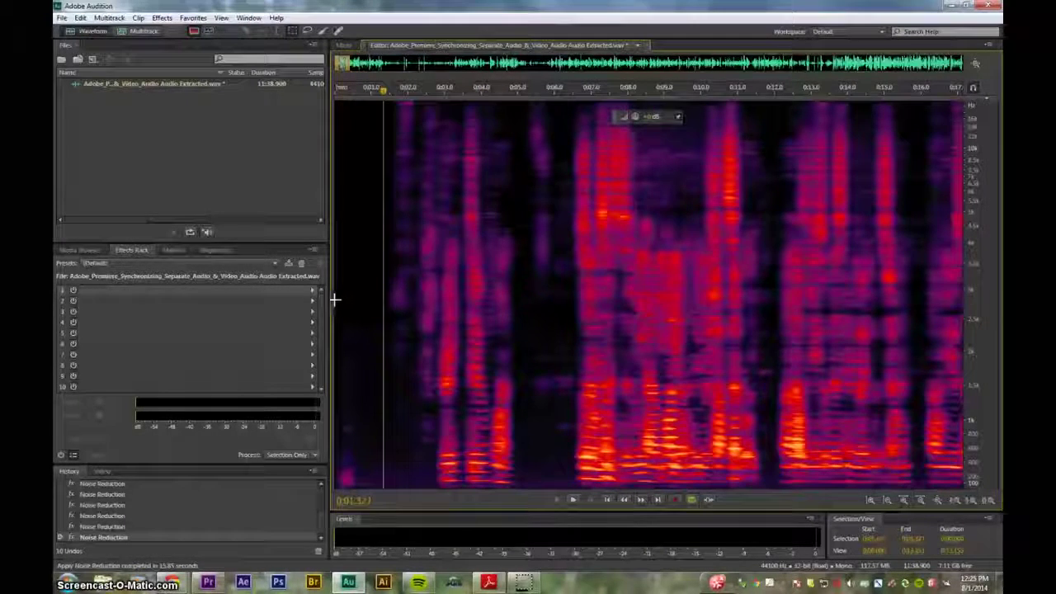
- Sample the quiet opening fraction of a second as the noise print and apply Noise Reduction to the whole clip
drag(336, 302, 392, 478)
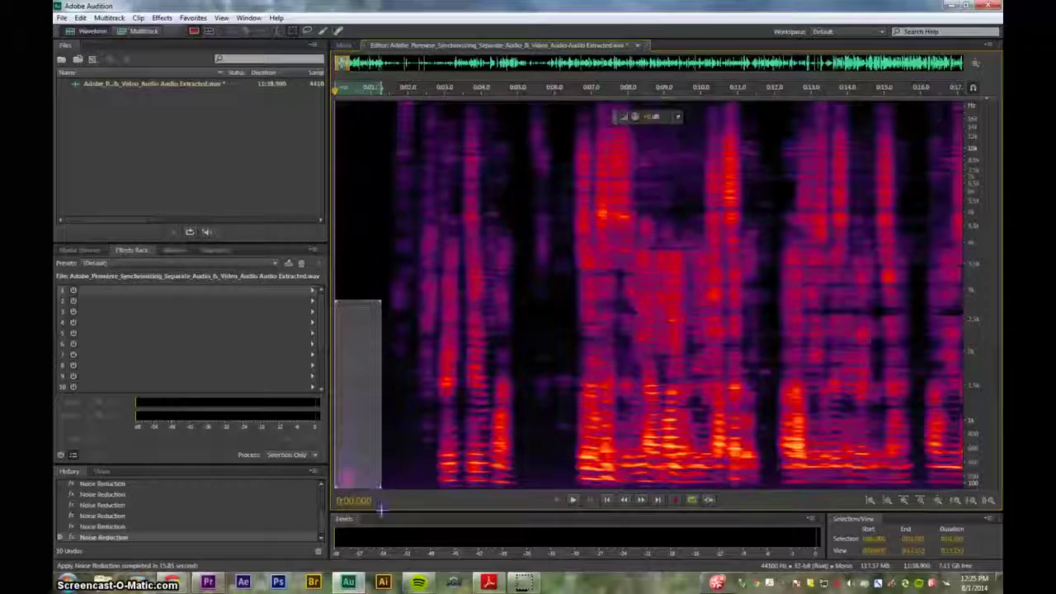
key(space)
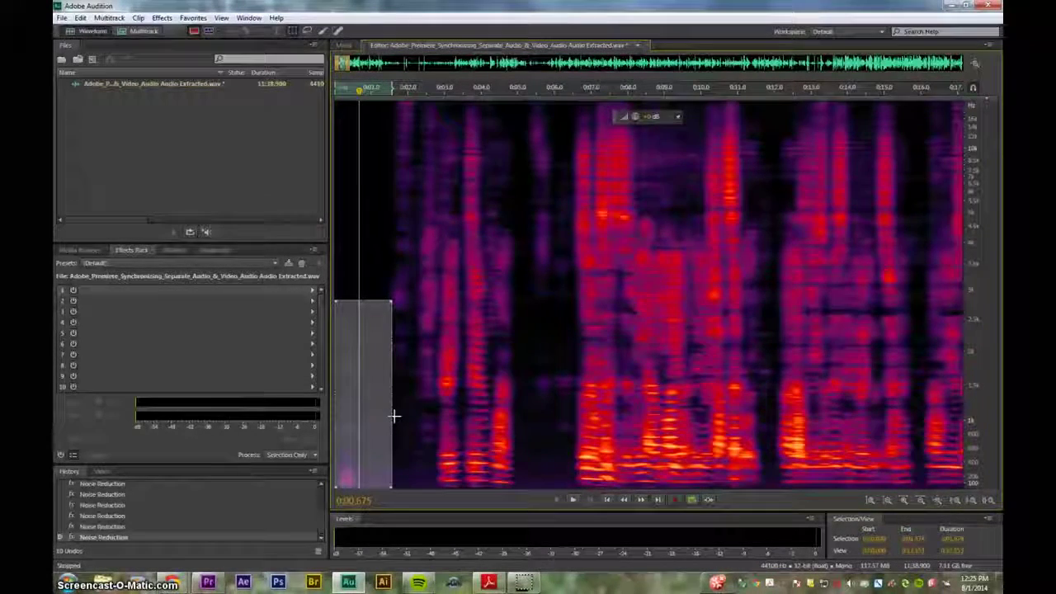
key(shift+p)
key(ctrl+a)
key(ctrl+shift+p)
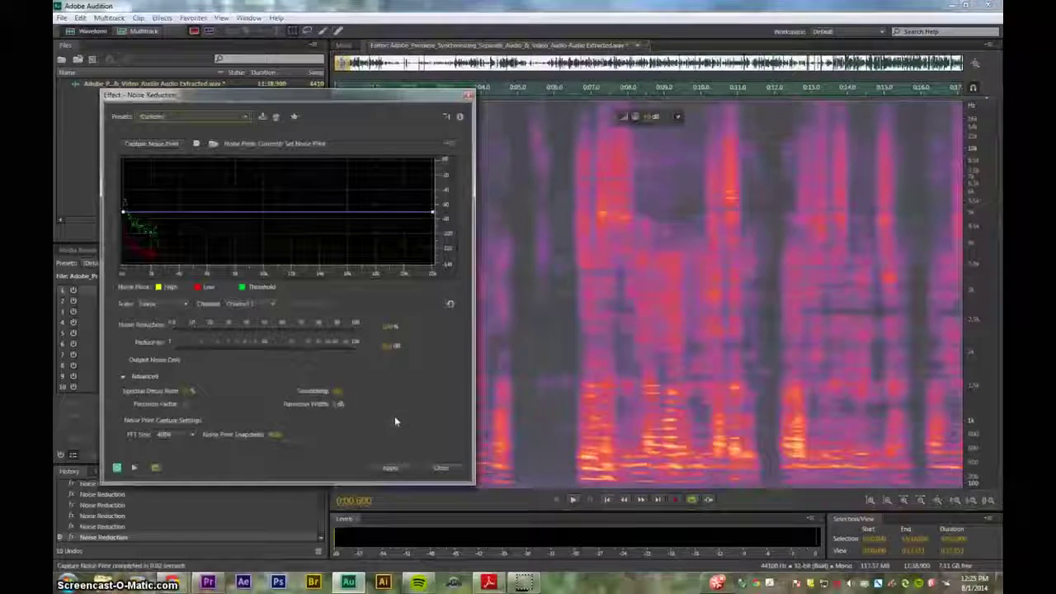
click(399, 468)
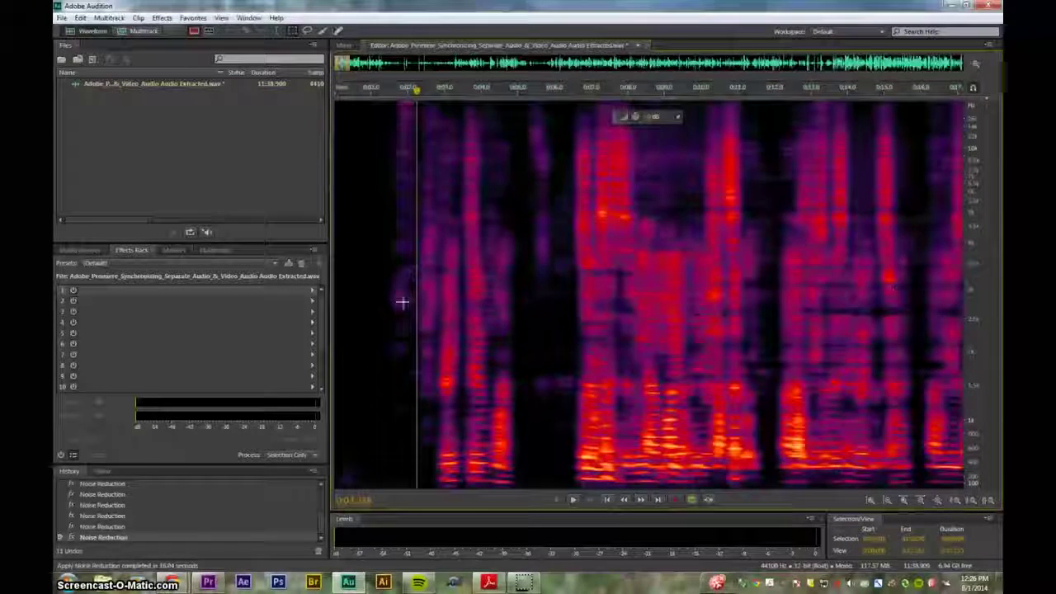
click(356, 244)
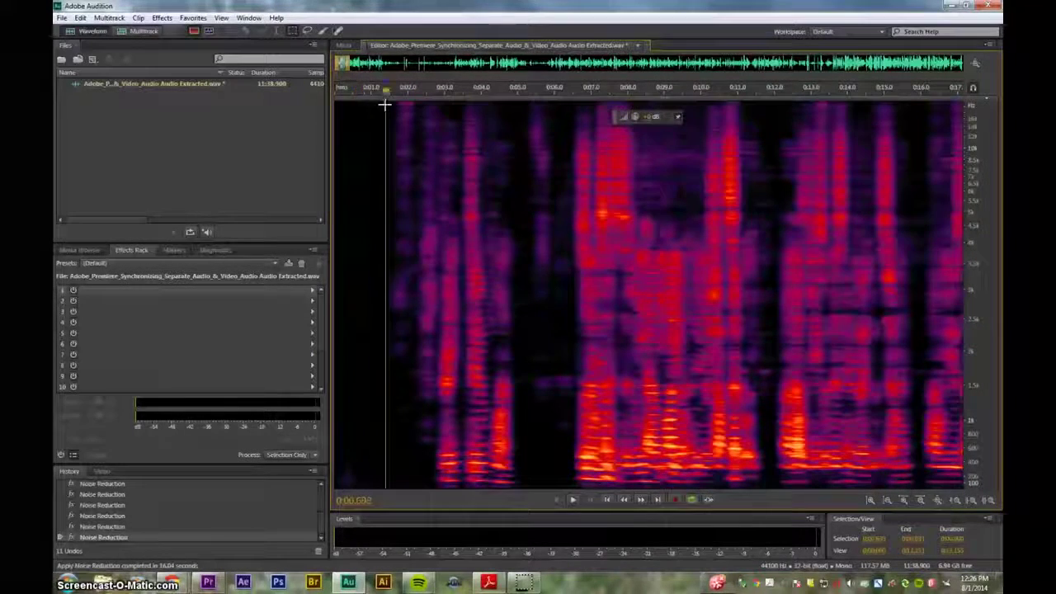
drag(385, 102, 277, 548)
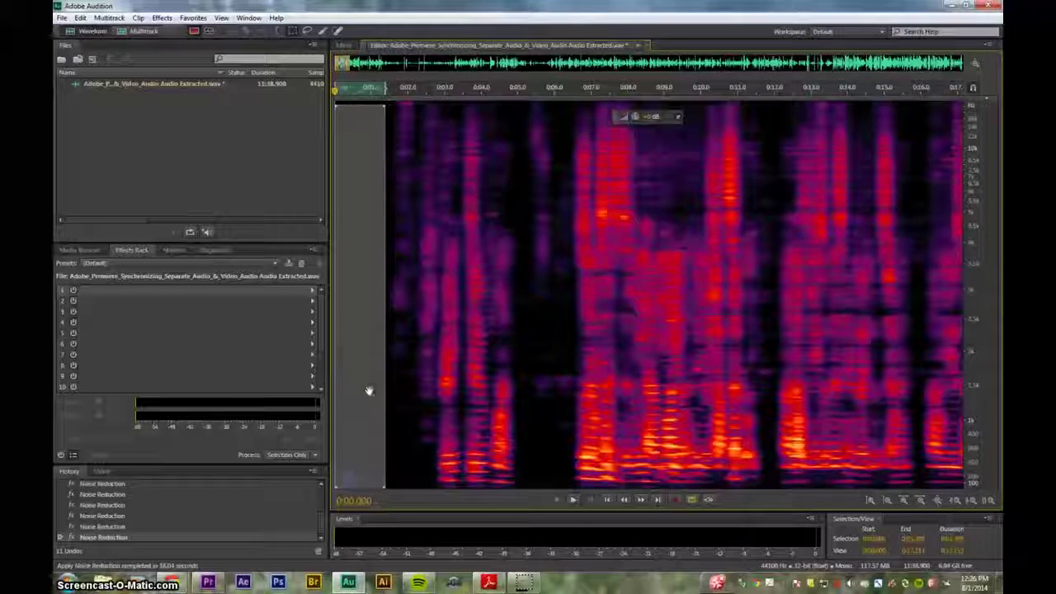
click(400, 384)
drag(394, 458, 363, 176)
click(423, 294)
click(354, 255)
click(379, 254)
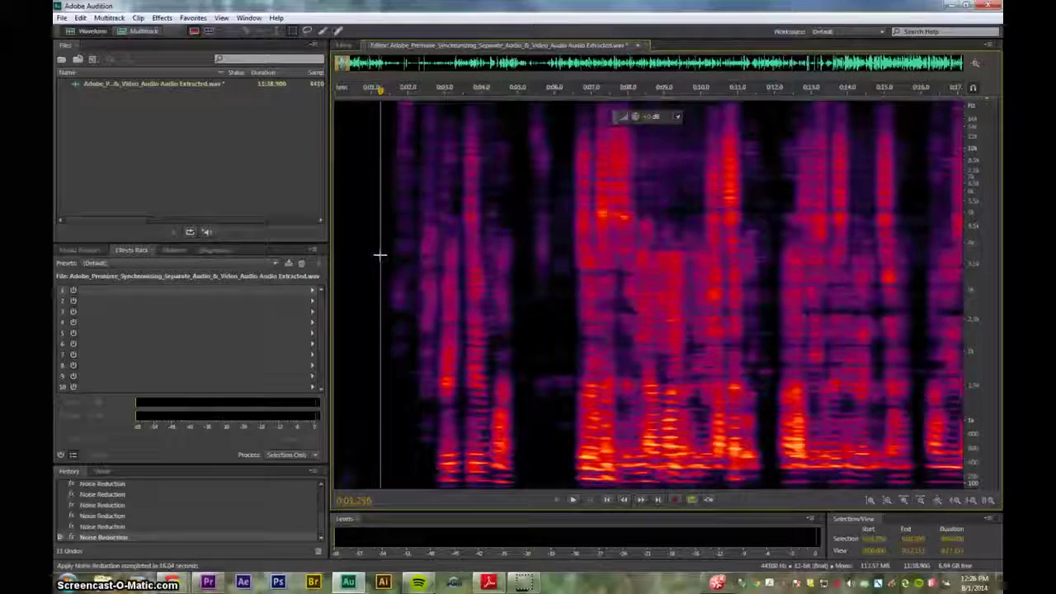
key(space)
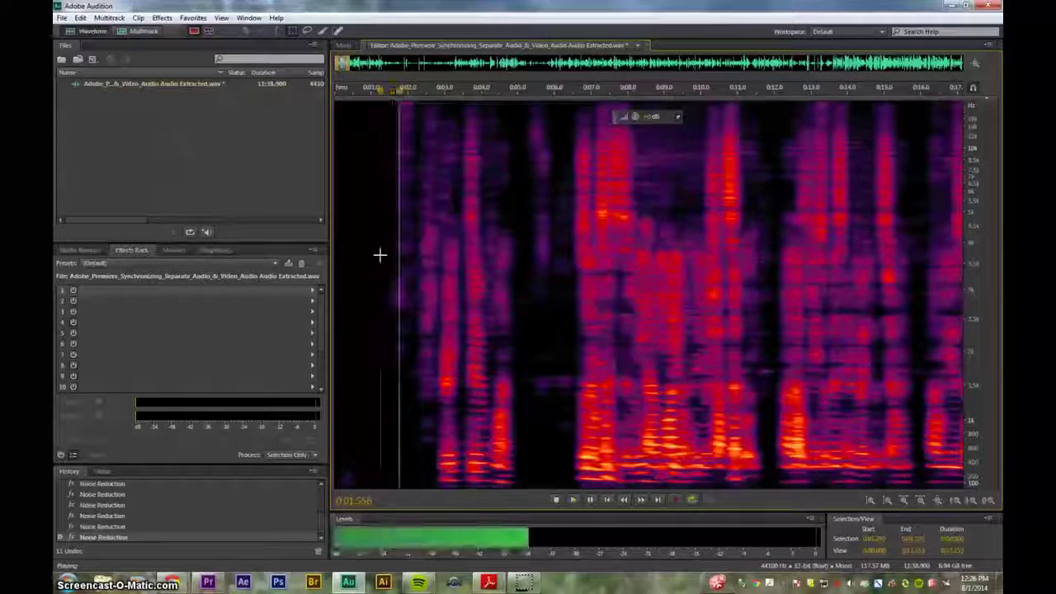
key(space)
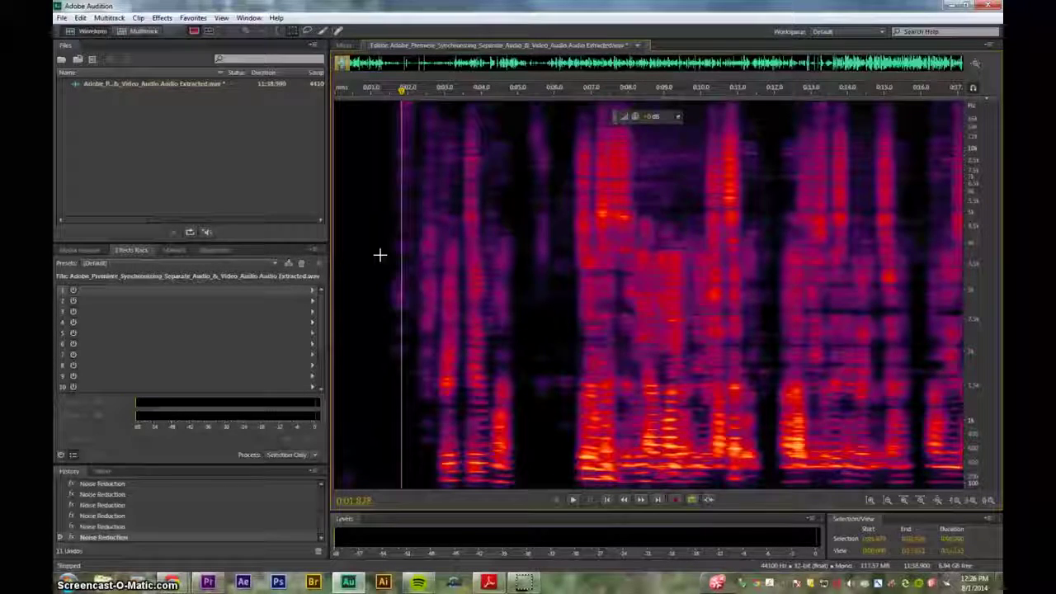
key(space)
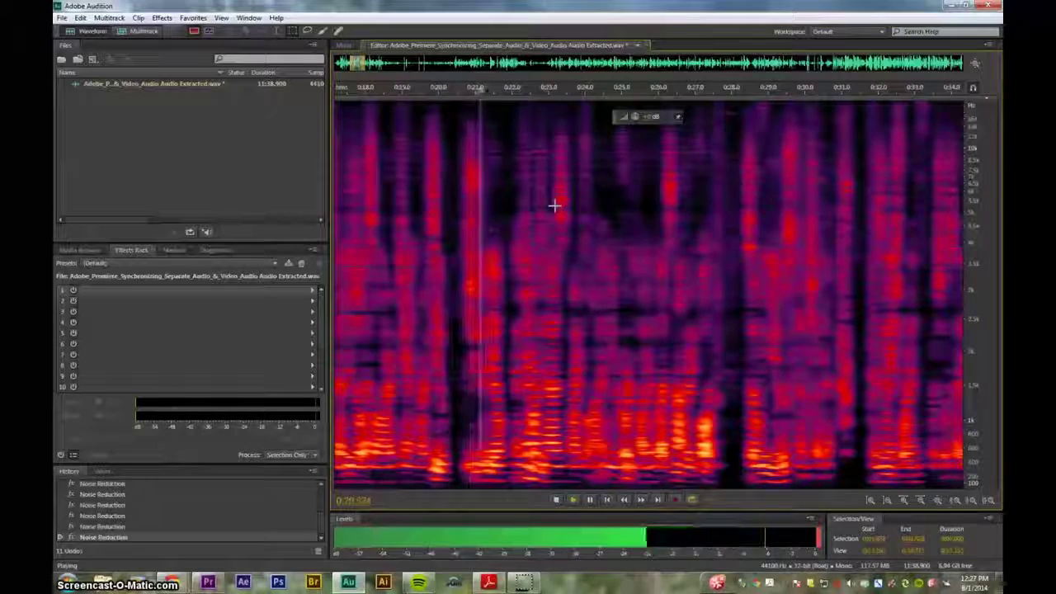
- Stop near 0:22 and marquee-select the high-frequency artifact just after 0:21, playing it
key(space)
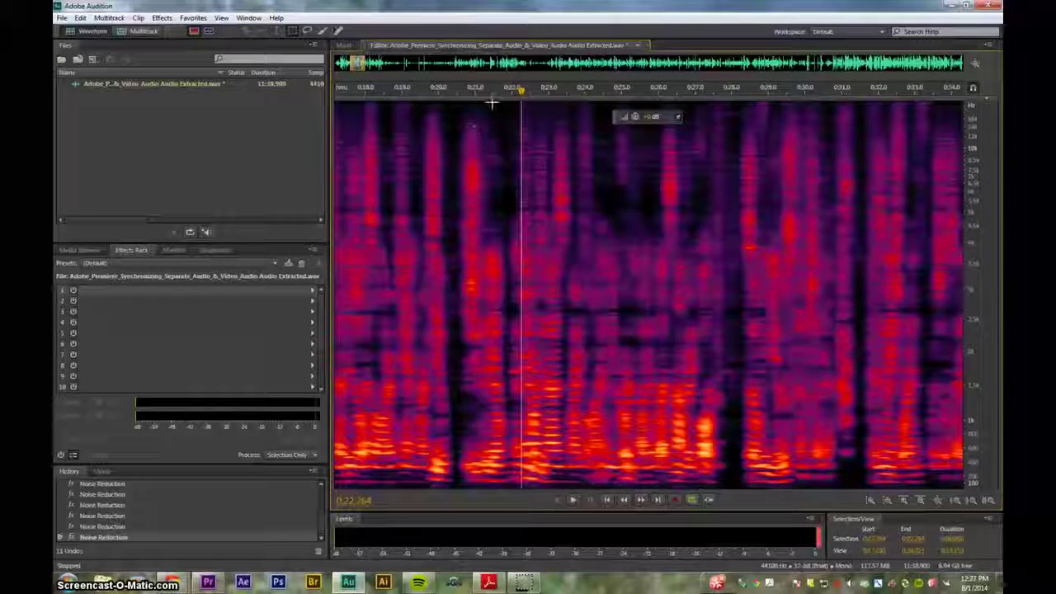
mouse_move(489, 91)
mouse_down()
mouse_move(478, 91)
mouse_move(517, 97)
mouse_move(483, 91)
mouse_up()
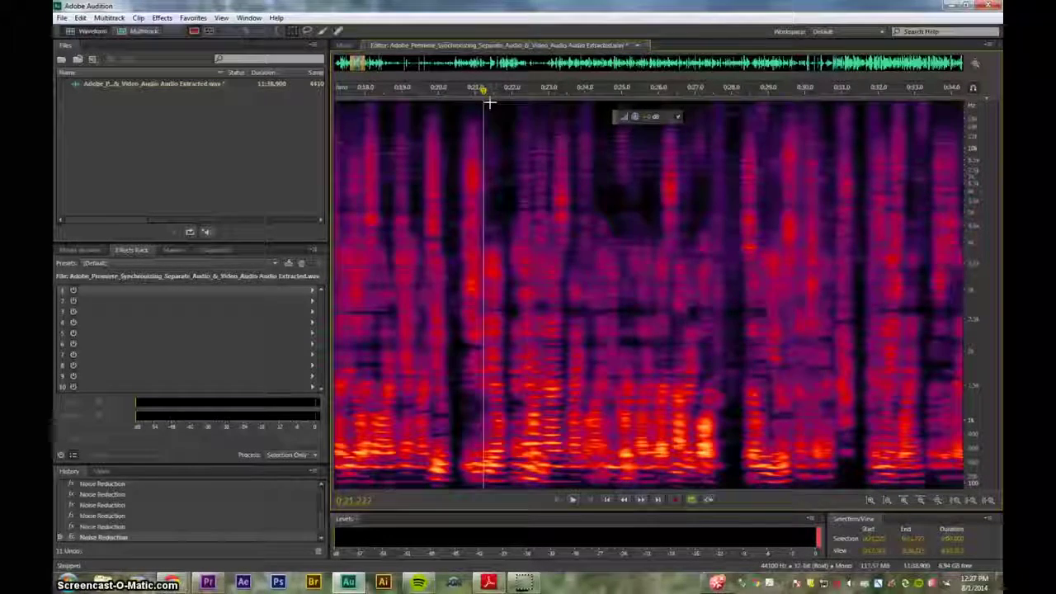
drag(491, 102, 512, 216)
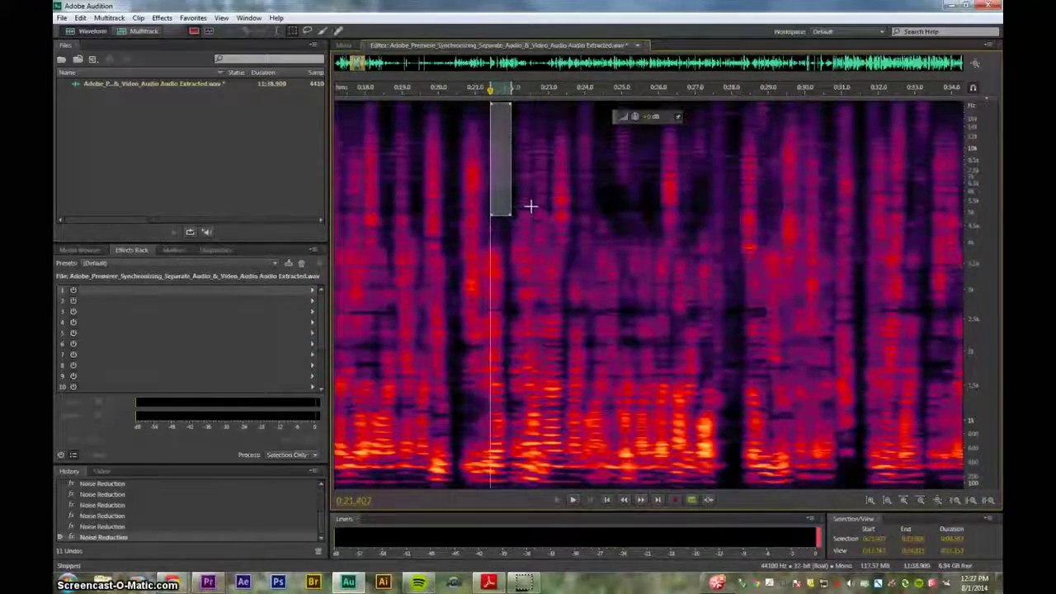
key(space)
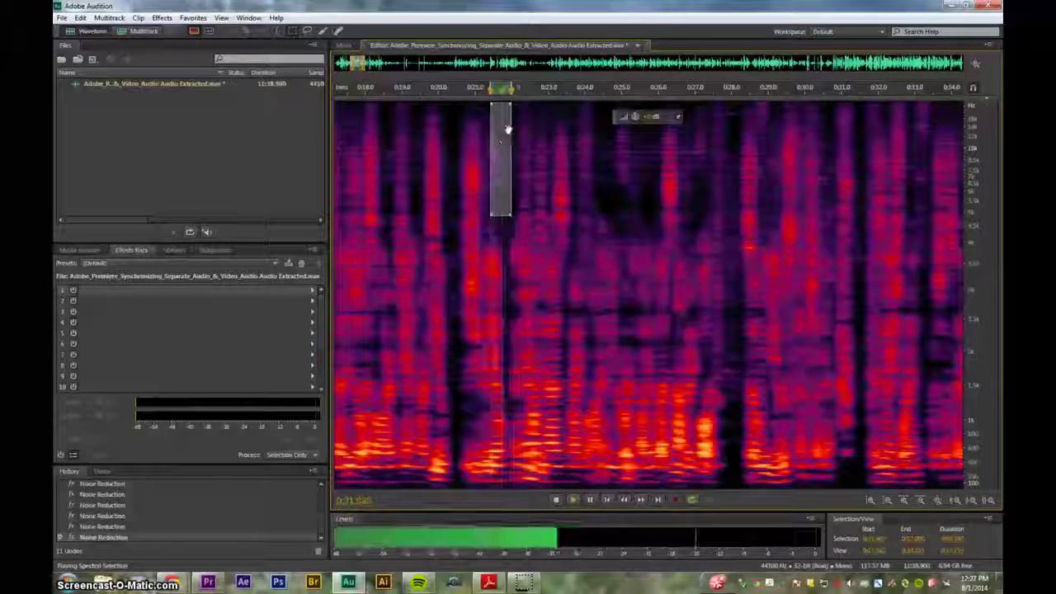
- Try different frequency bands around the 0:21.5 artifact, auditioning each selection
drag(501, 216, 503, 487)
drag(504, 198, 501, 130)
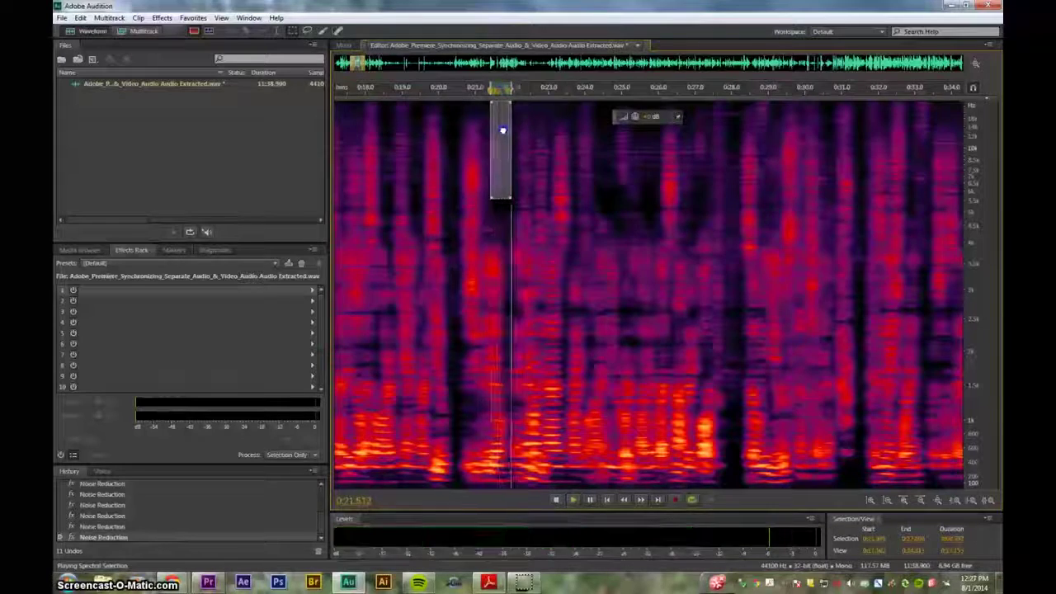
key(space)
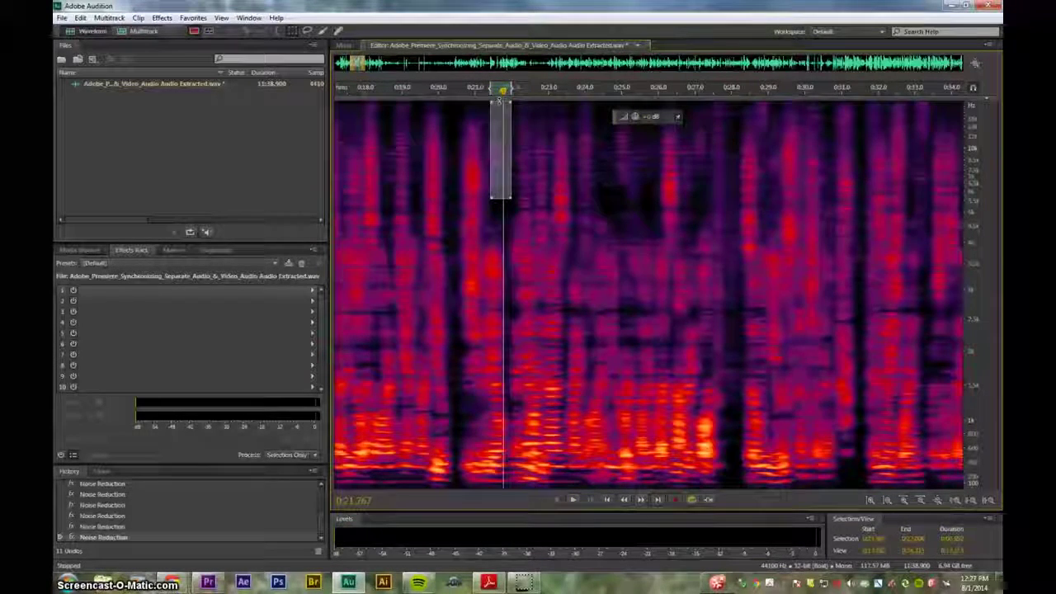
drag(496, 189, 498, 211)
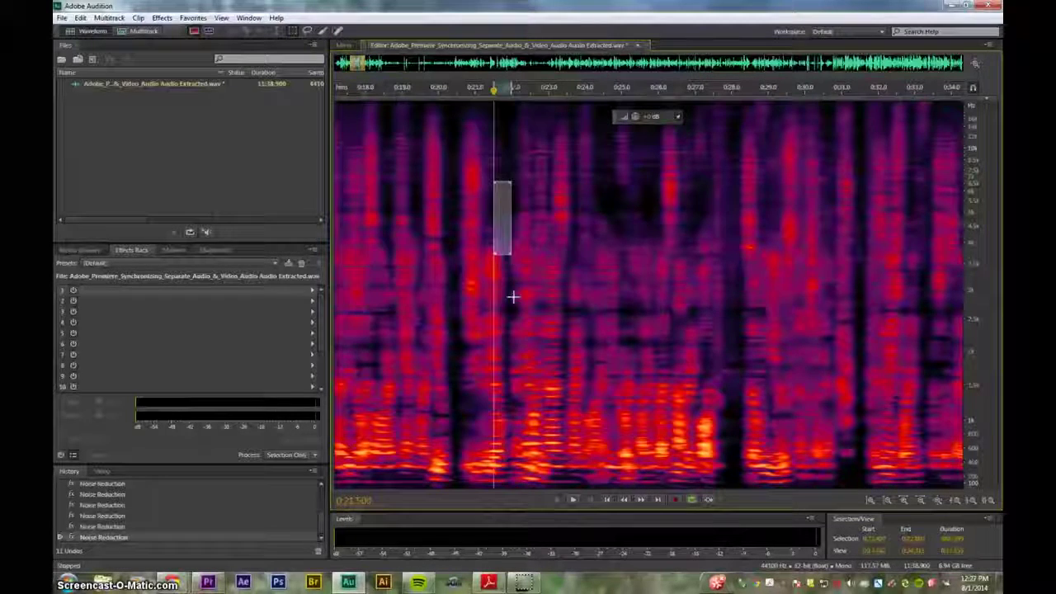
click(502, 248)
drag(501, 248, 509, 341)
key(space)
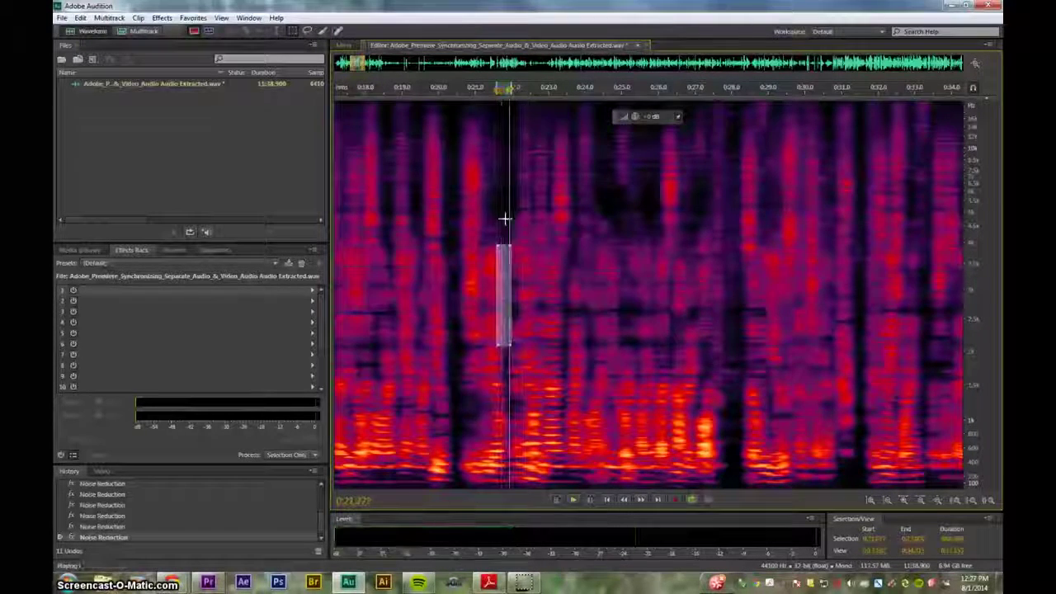
click(502, 148)
- Tighten the marquee around the 0:21.5 artifact and capture it as the noise print, closing Noise Reduction unapplied
drag(491, 120, 520, 206)
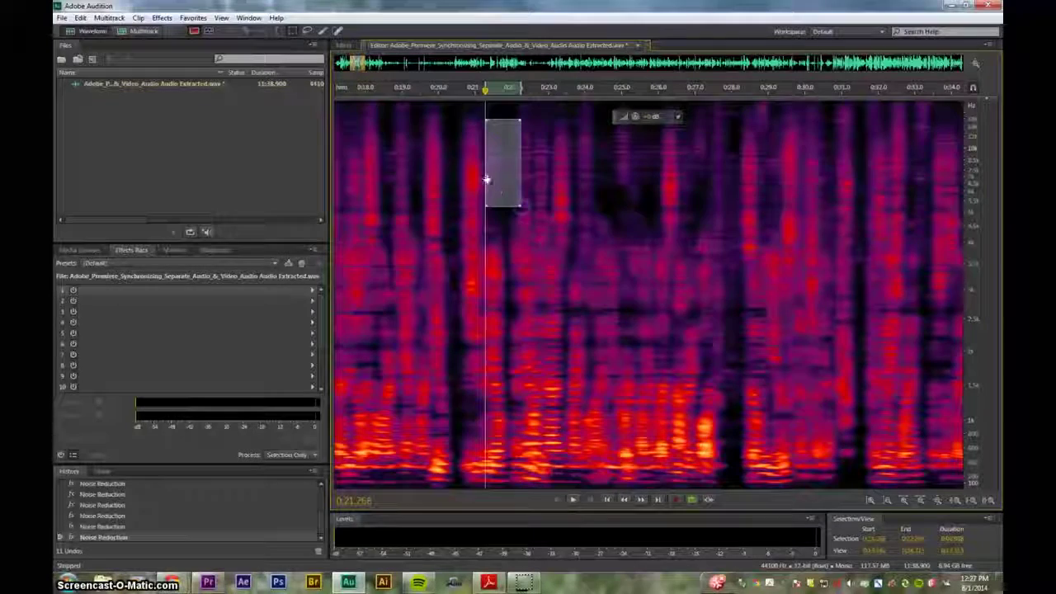
drag(506, 119, 515, 155)
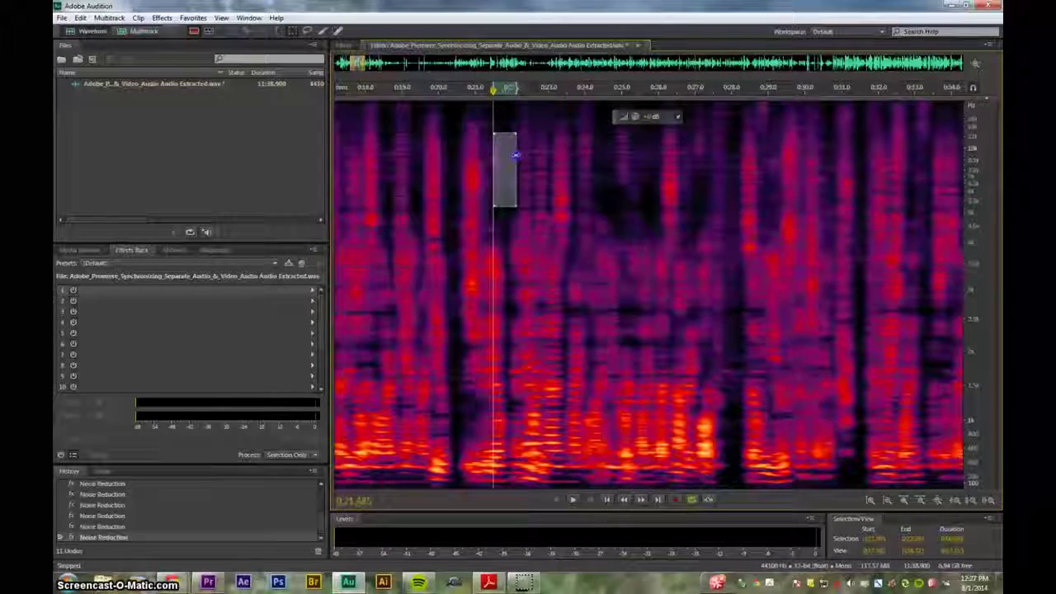
drag(503, 206, 502, 198)
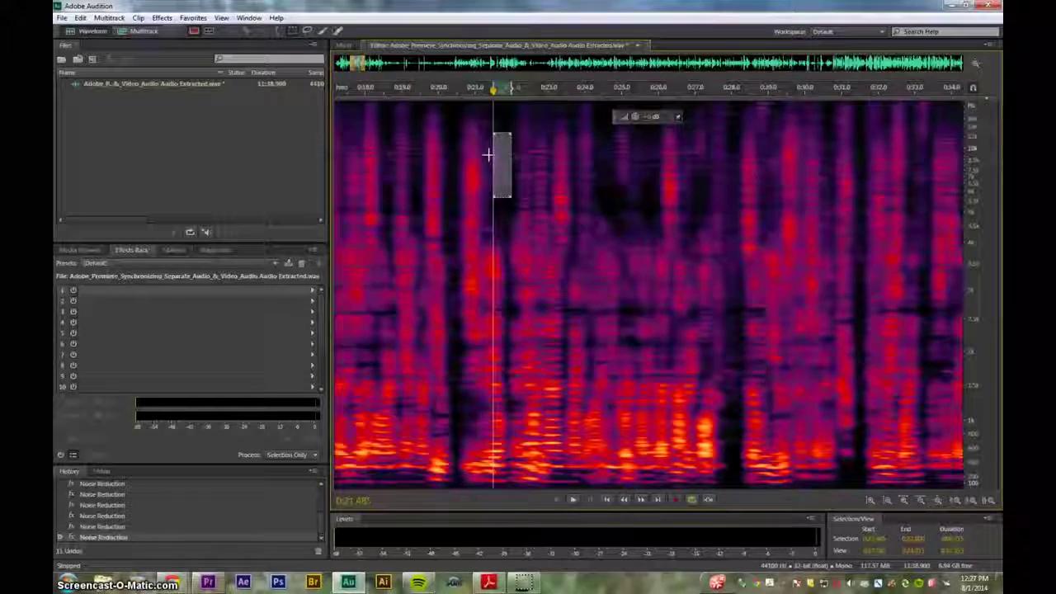
key(shift+p)
key(ctrl+shift+p)
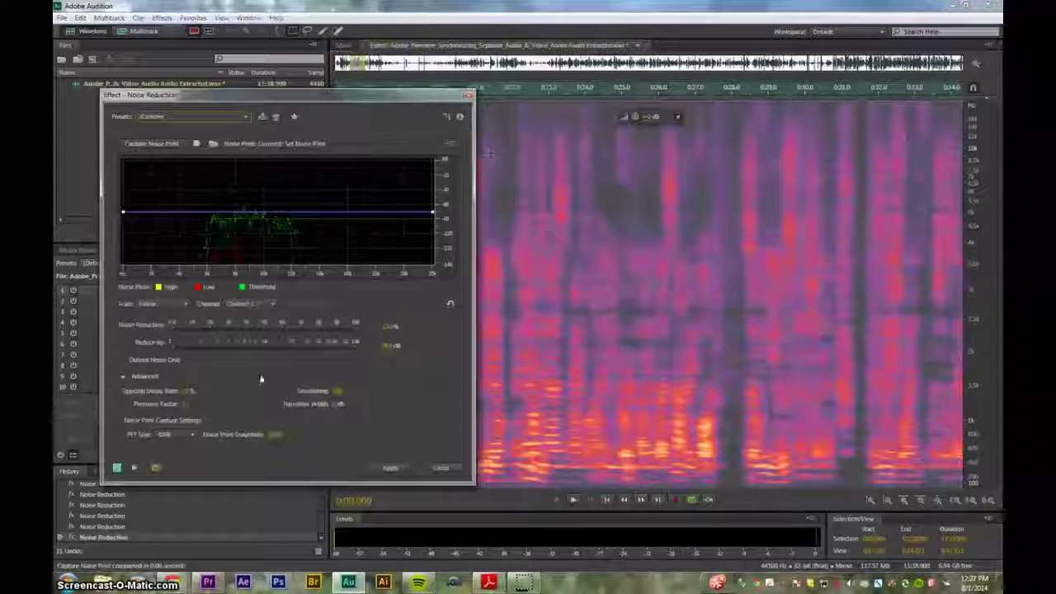
click(441, 468)
click(512, 239)
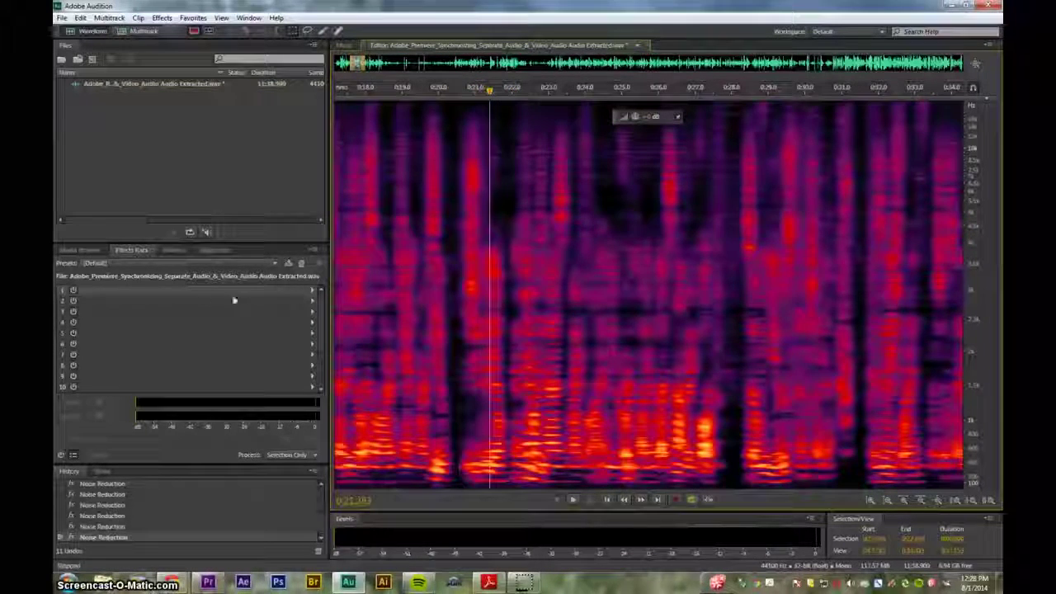
- Add a Parametric Equalizer with the Vocal Enhancer preset in rack slot 1 and apply it
click(312, 291)
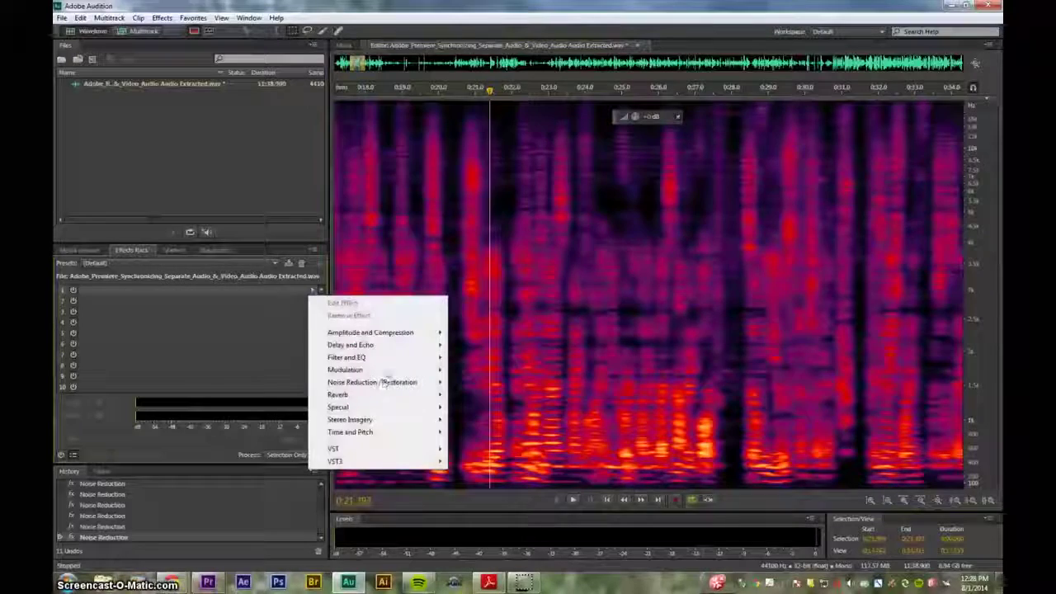
mouse_move(396, 357)
click(470, 357)
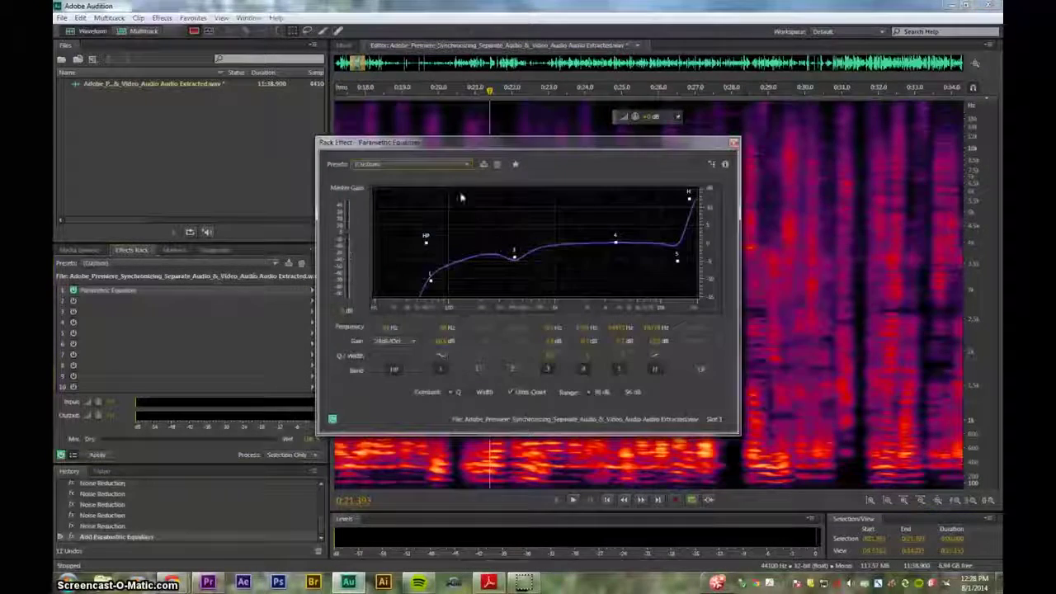
click(446, 163)
click(401, 311)
key(space)
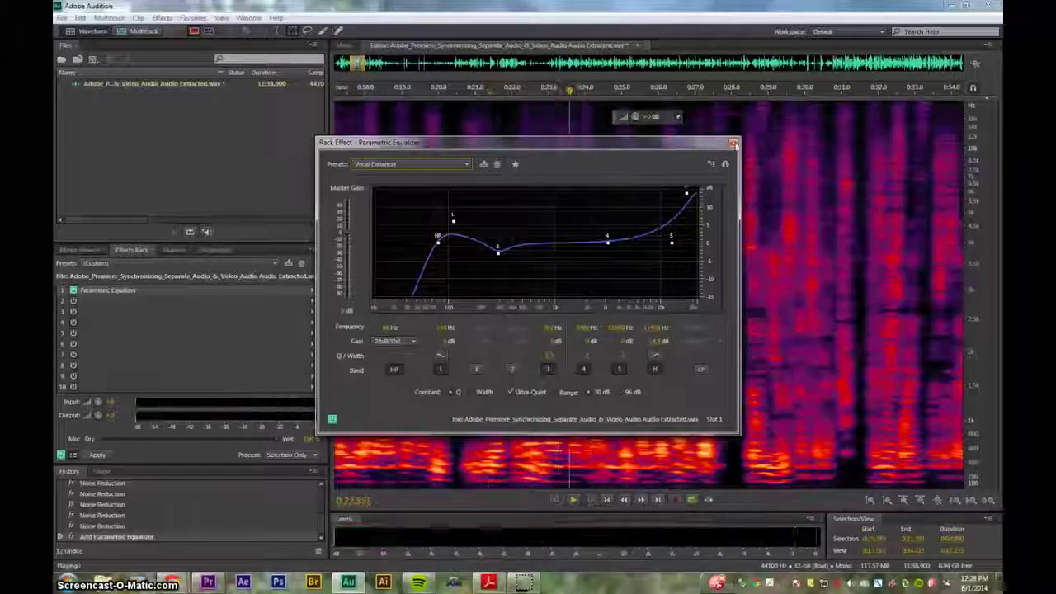
click(733, 143)
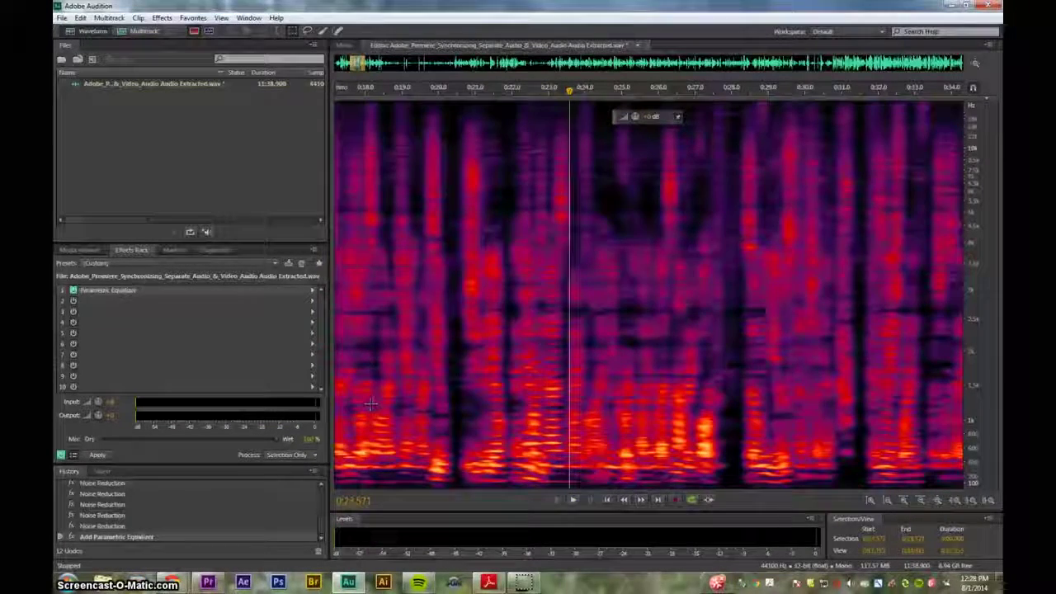
click(99, 454)
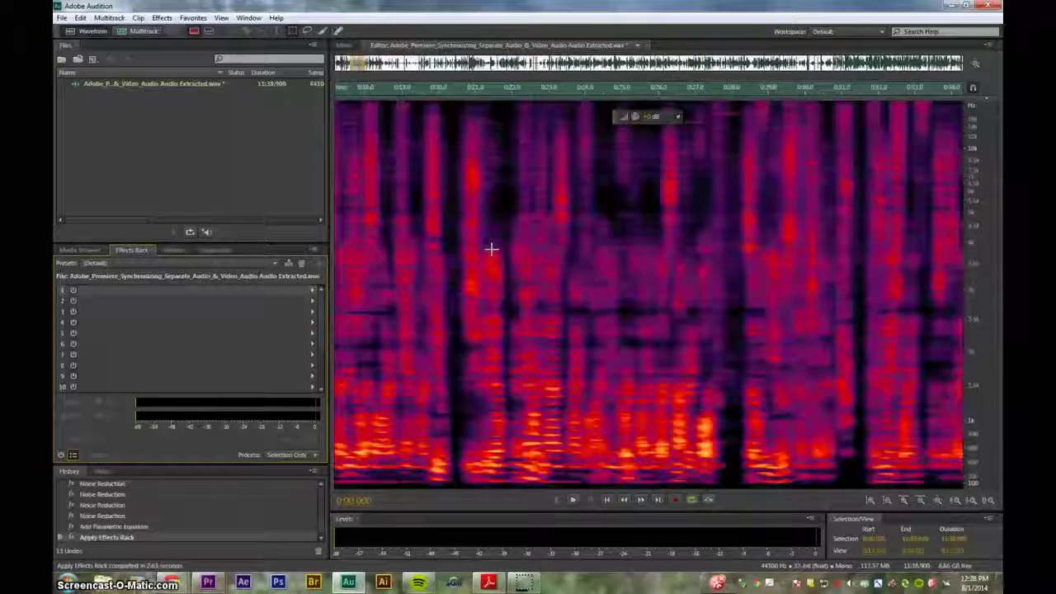
click(664, 213)
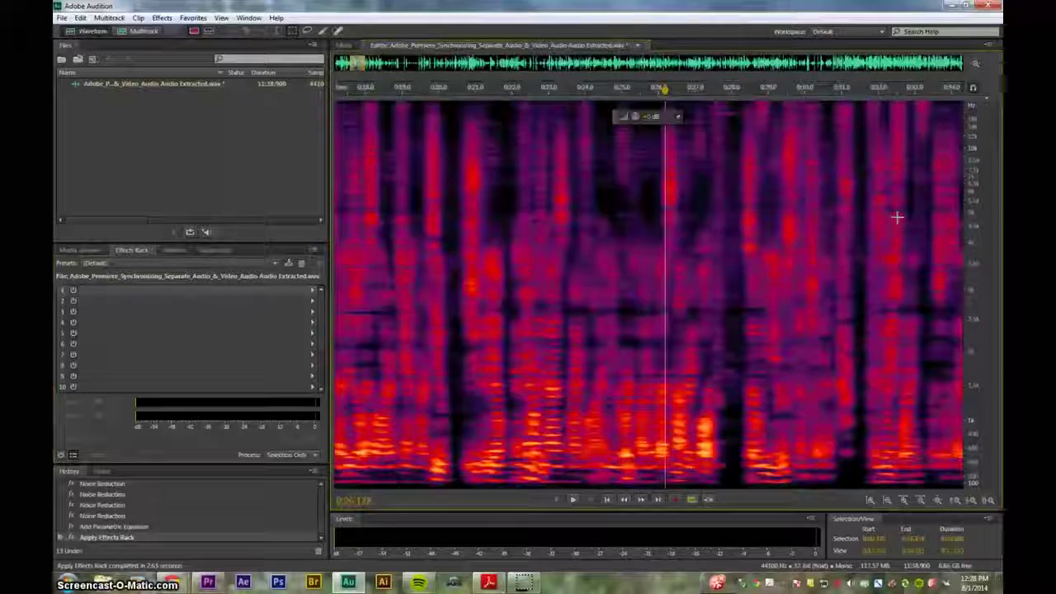
- Locate the quiet gap near 2:58 and audition a small trial patch of it
key(minus)
key(minus)
key(minus)
key(minus)
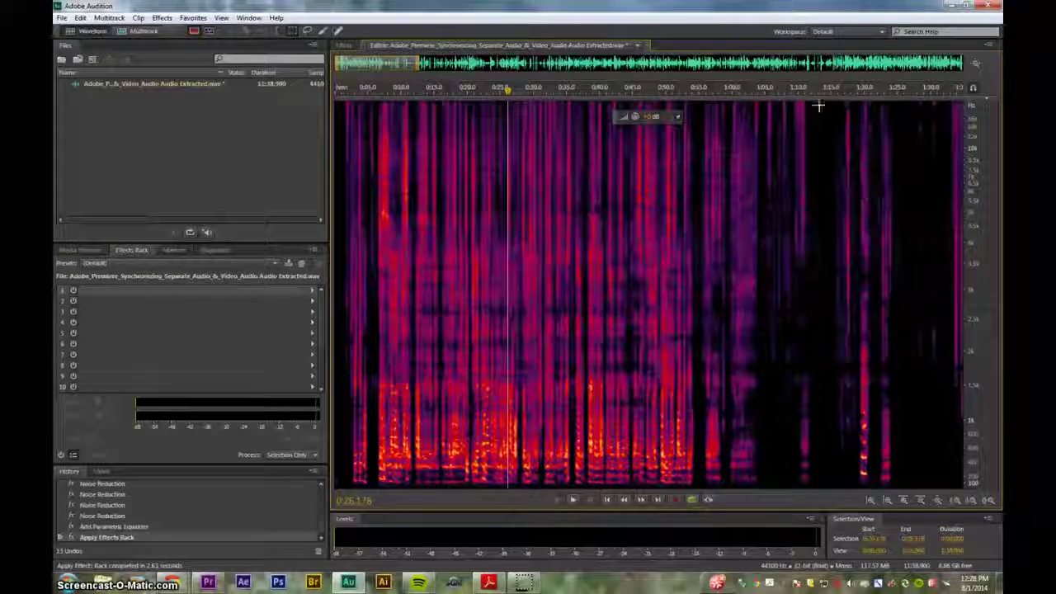
drag(800, 92, 449, 107)
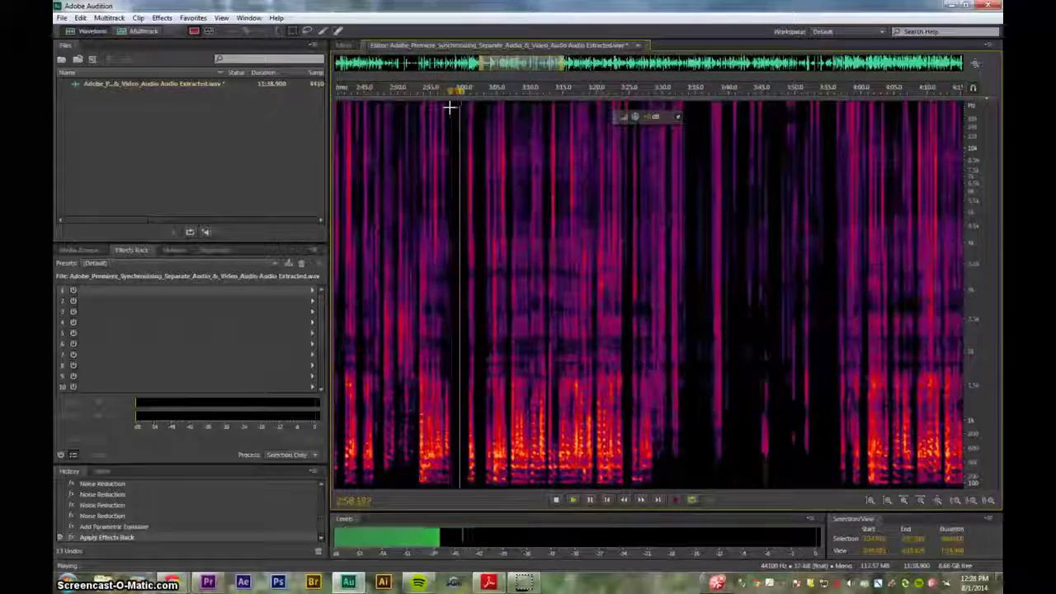
key(space)
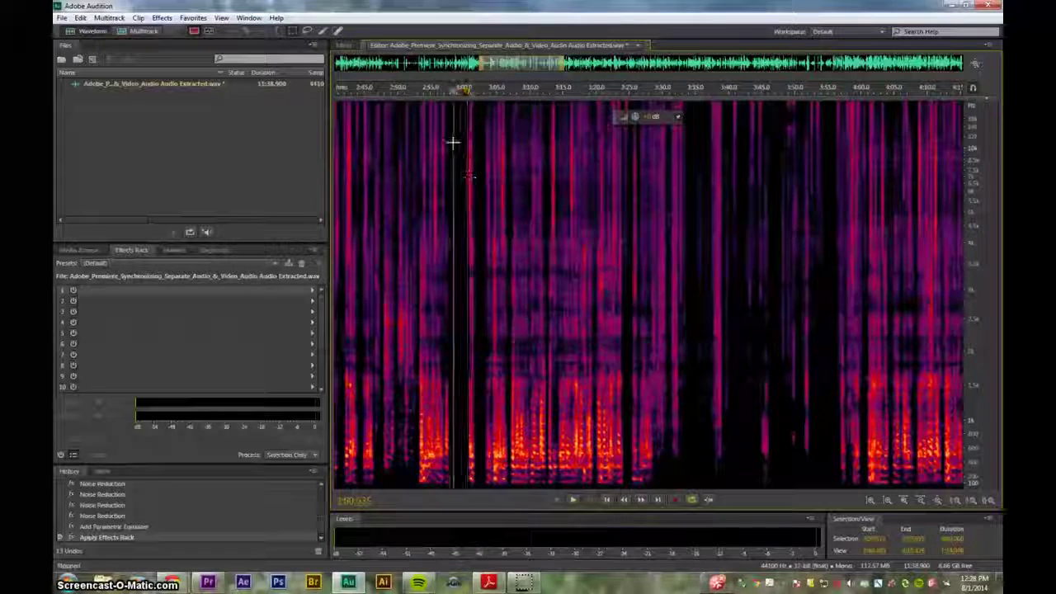
drag(455, 143, 462, 192)
key(space)
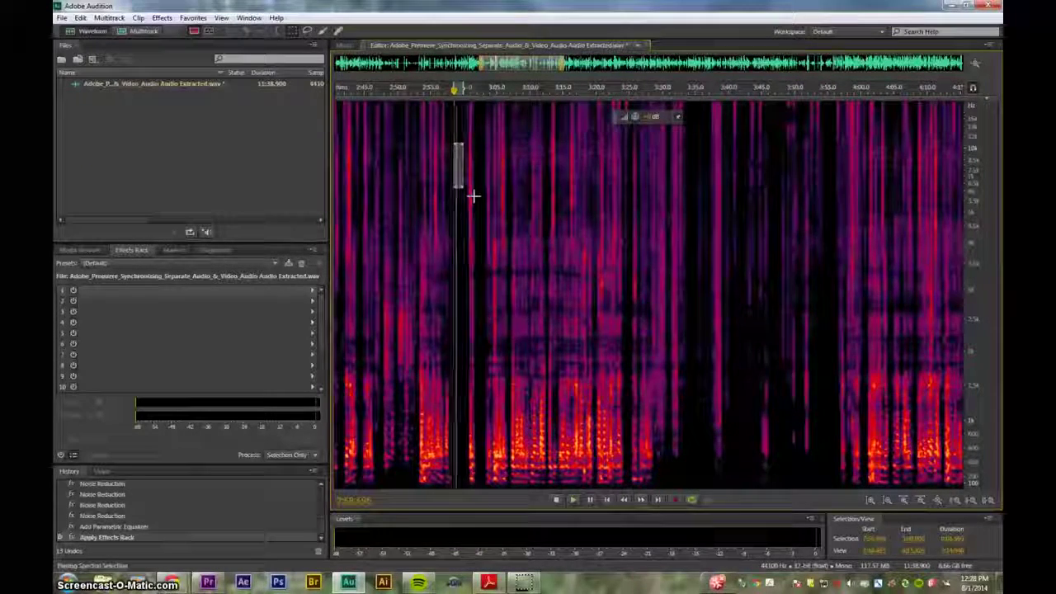
key(equal)
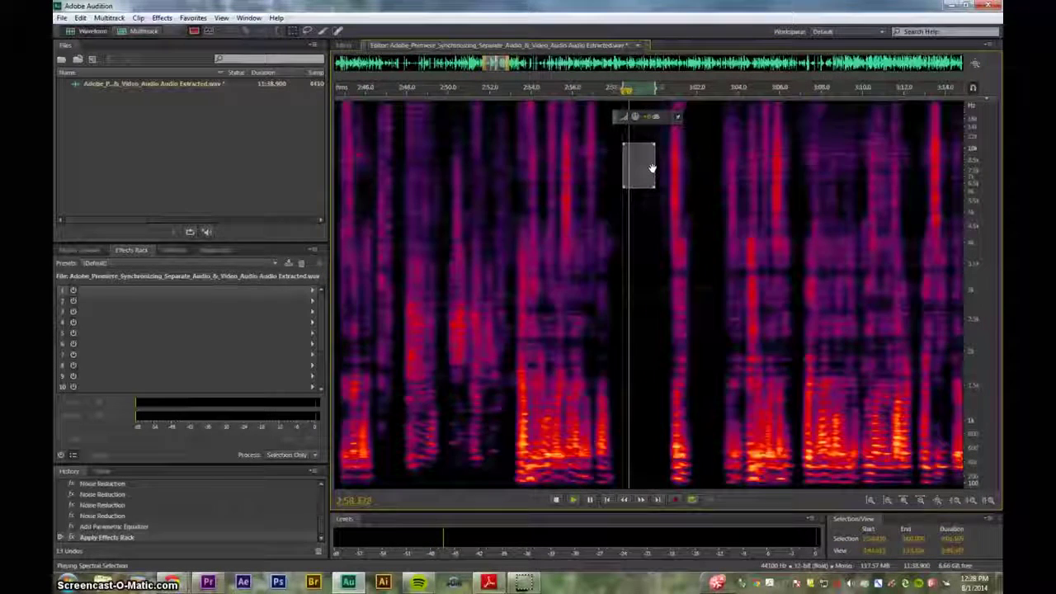
click(604, 132)
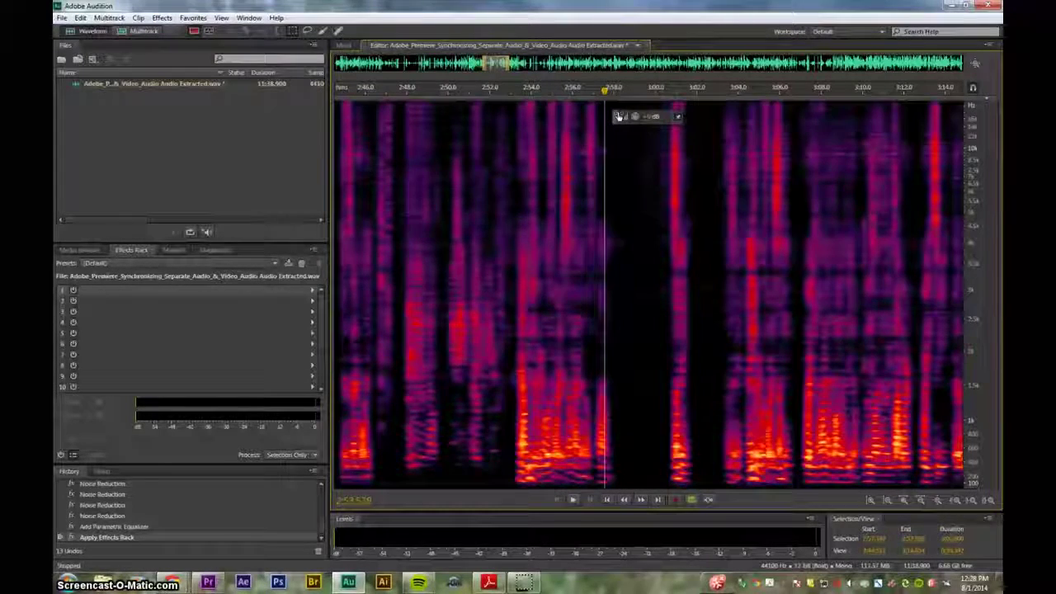
- Mark a noise-only patch in the pause near 2:58 and capture it as the noise print
drag(620, 116, 495, 109)
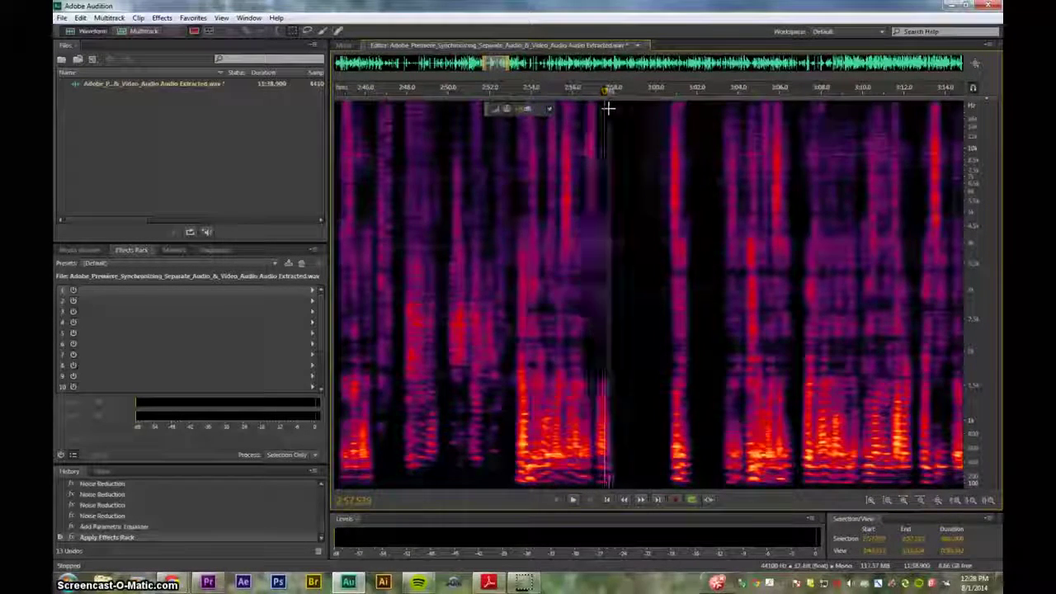
drag(608, 106, 654, 170)
key(space)
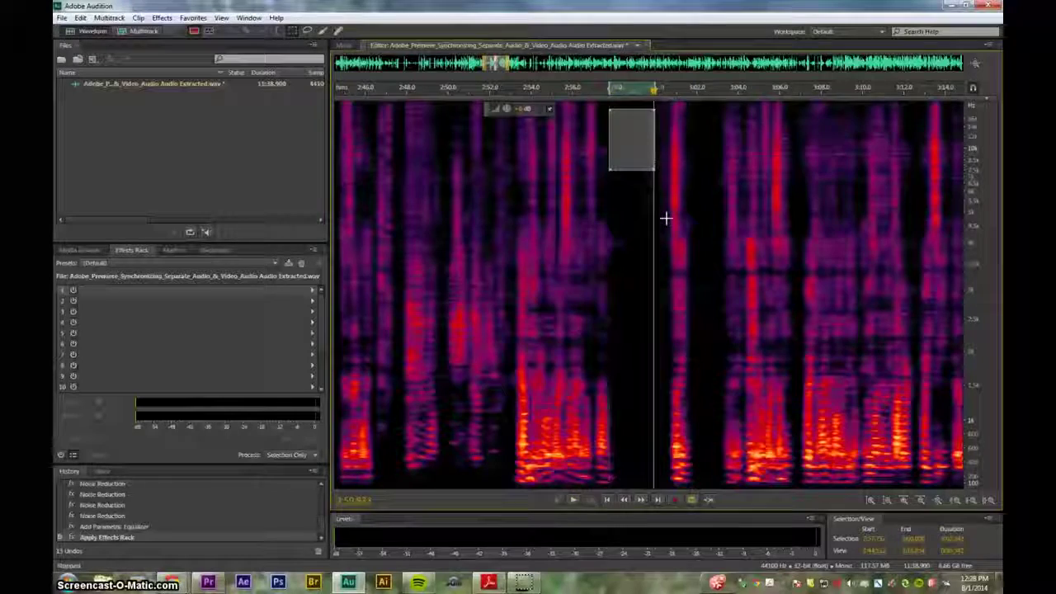
key(shift+p)
- Apply Noise Reduction with the new noise print to the entire file and play back the result
key(ctrl+a)
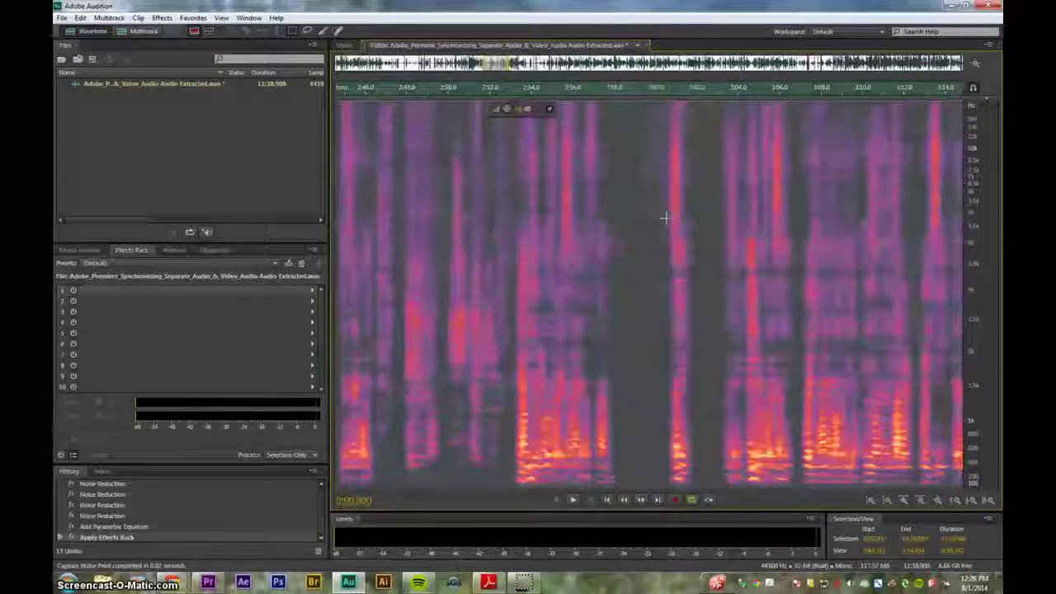
key(ctrl+shift+p)
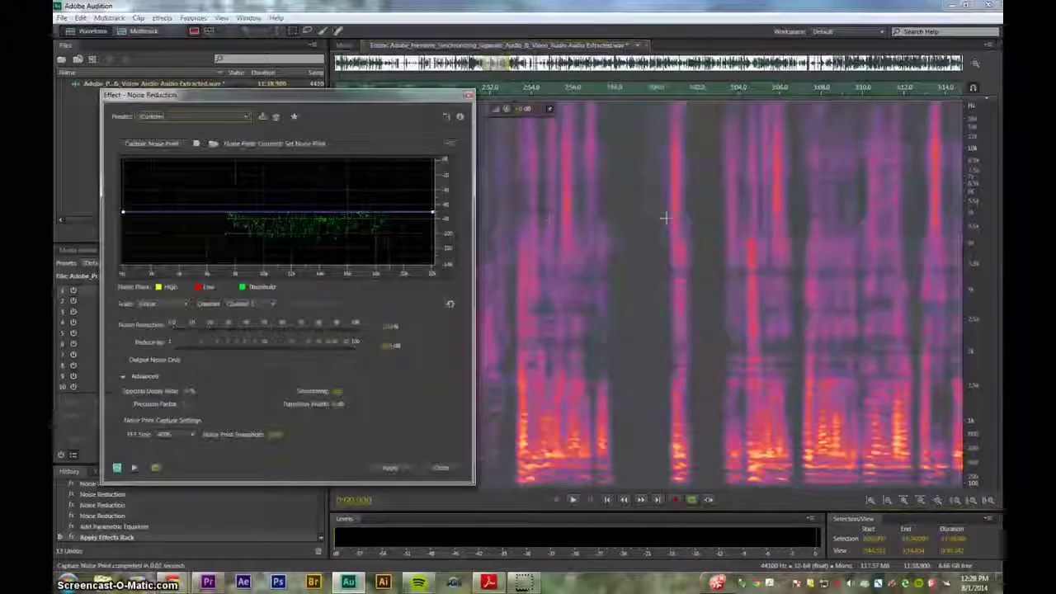
click(386, 467)
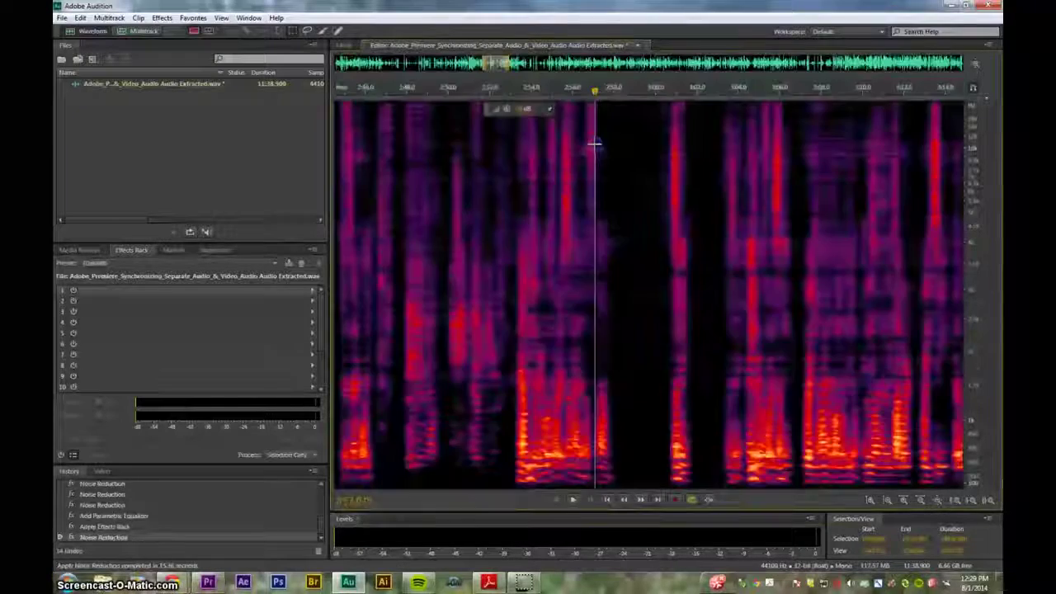
key(space)
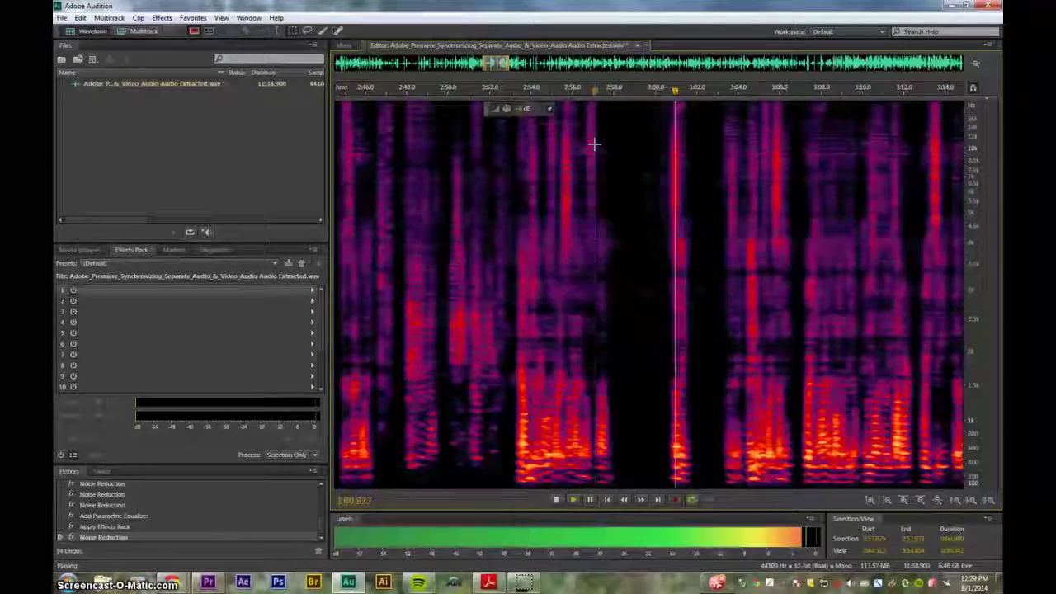
key(space)
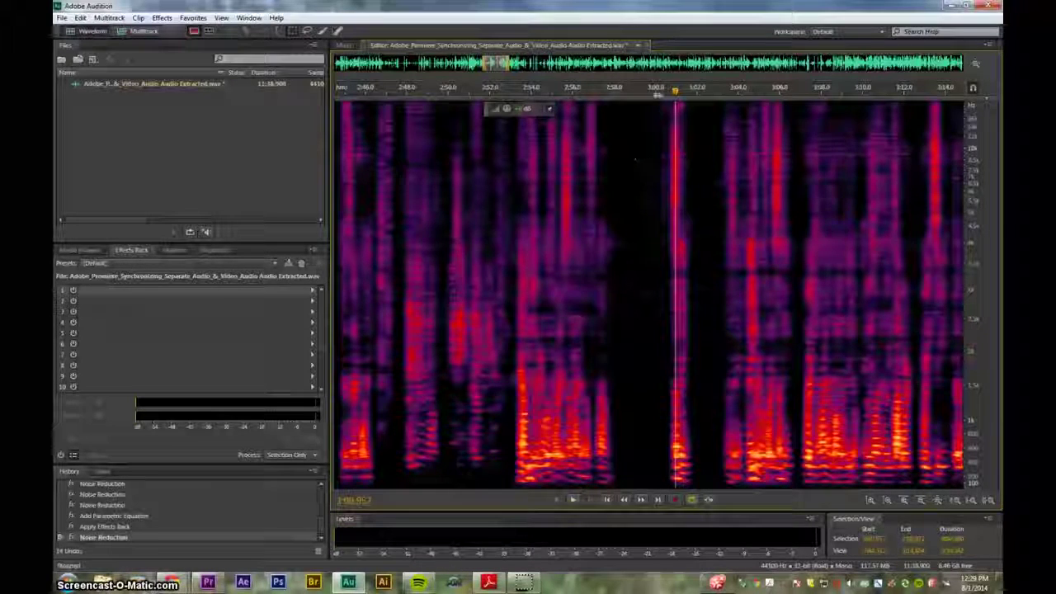
- Return the playhead to just before the pause near 3:00 and reselect the whole file
click(653, 103)
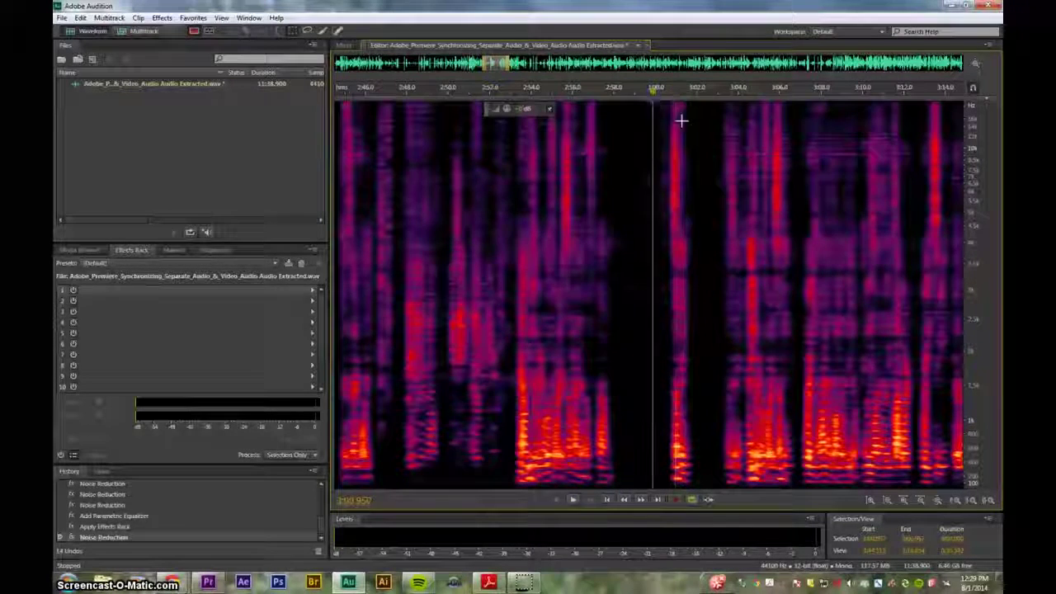
click(636, 138)
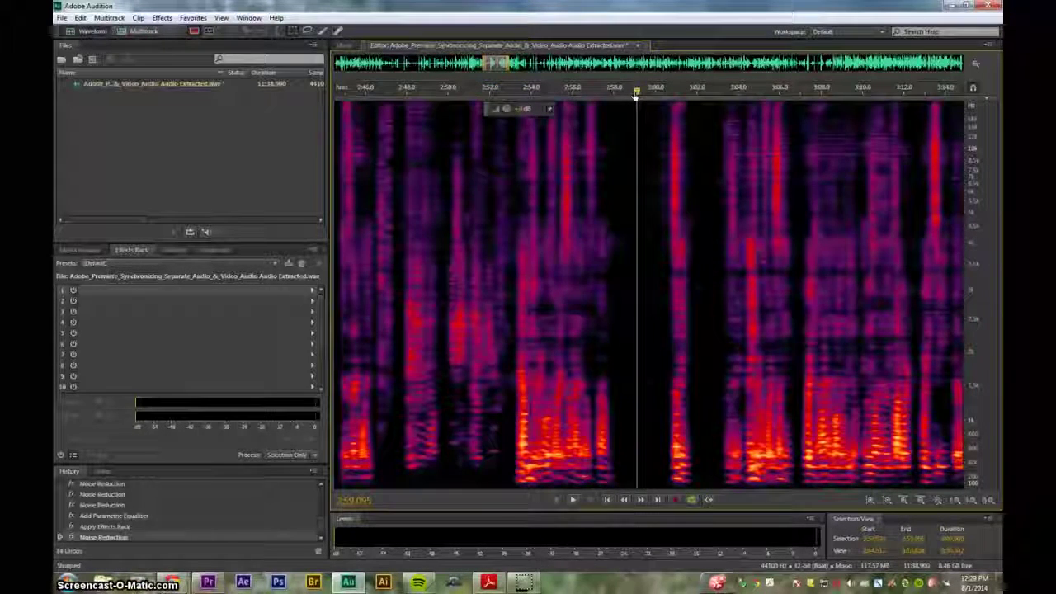
key(ctrl+a)
key(ctrl+shift+p)
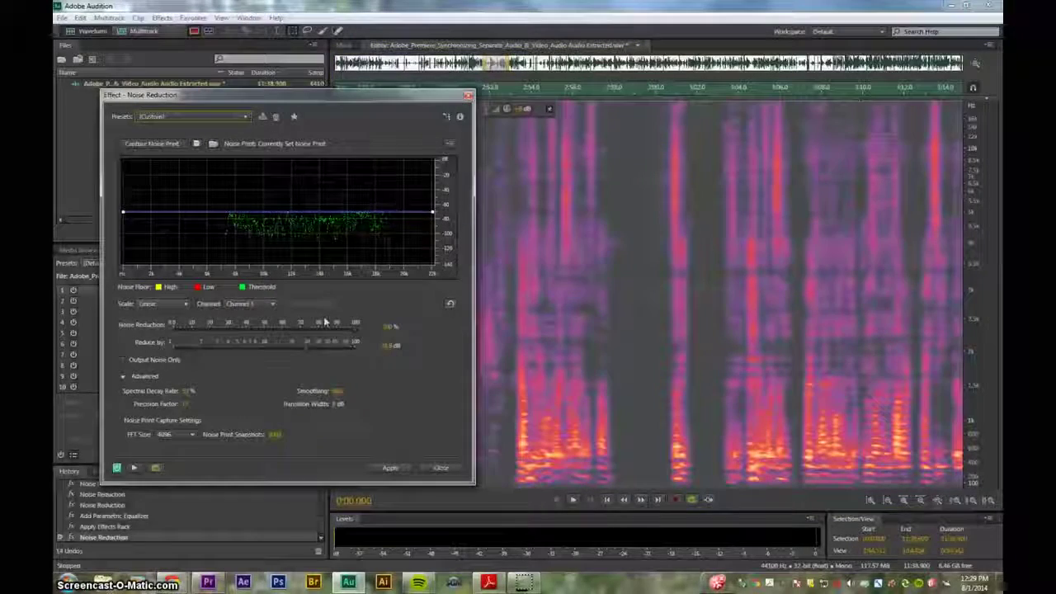
drag(330, 331, 254, 330)
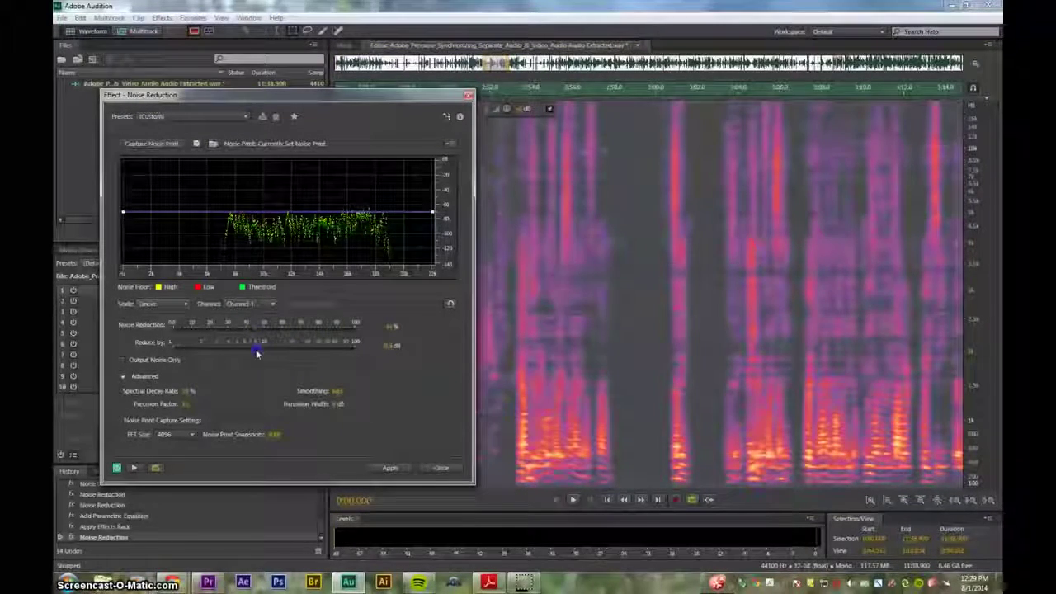
drag(255, 336, 310, 353)
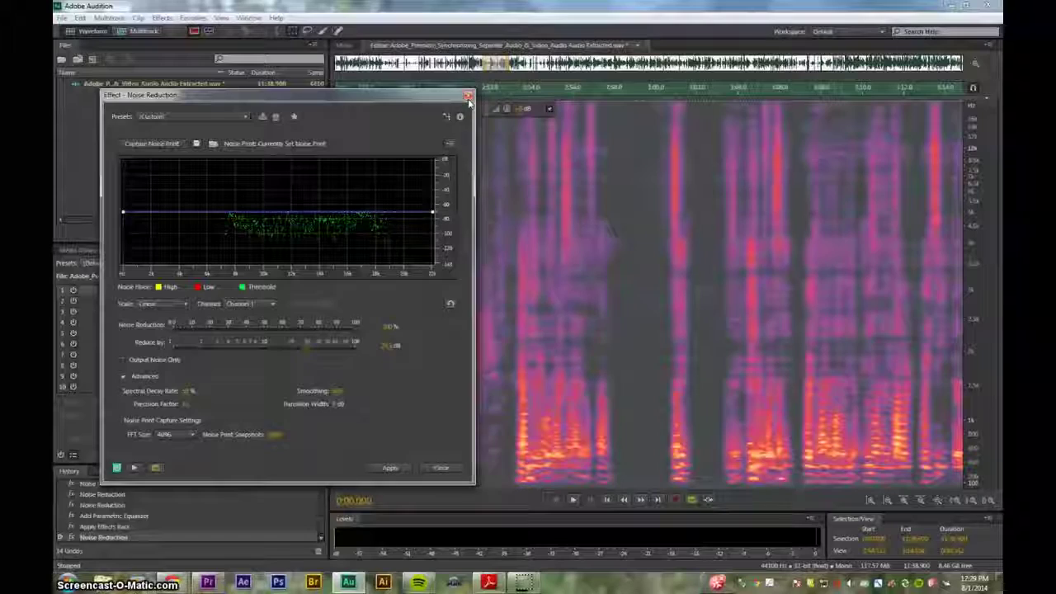
click(468, 97)
click(581, 185)
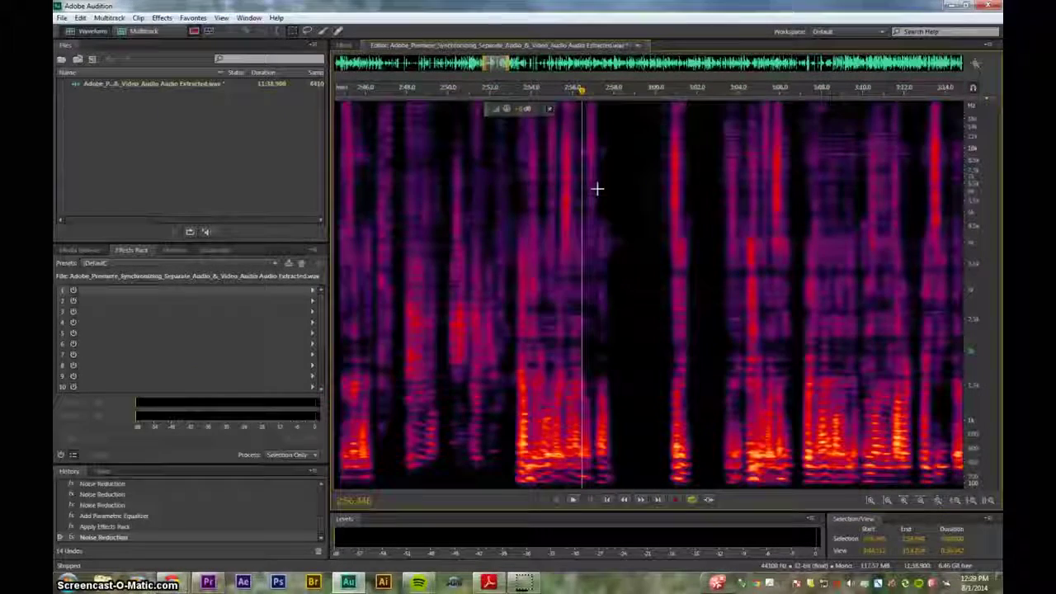
key(ctrl+shift+p)
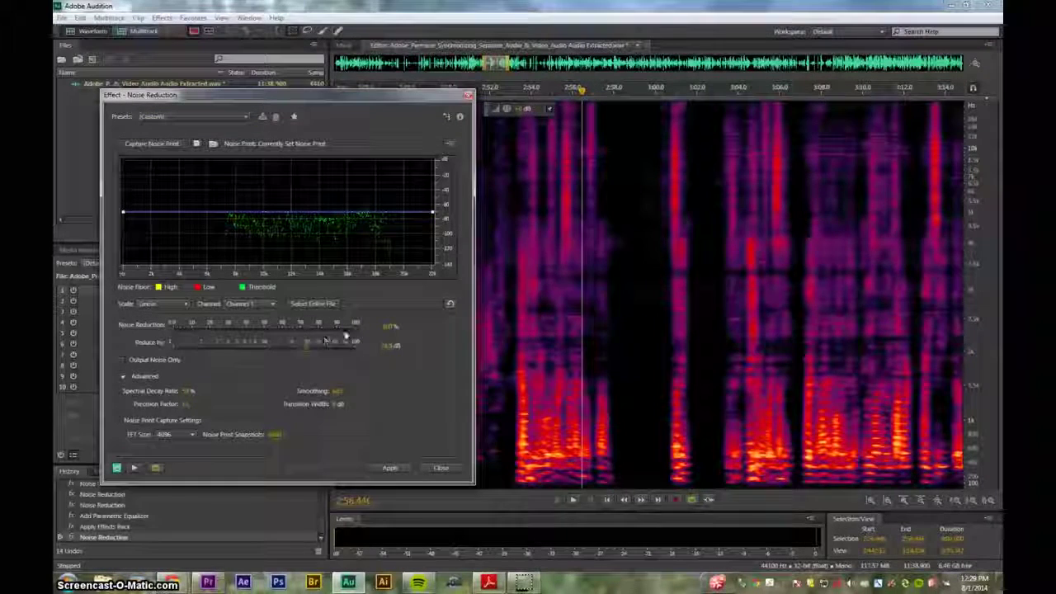
click(122, 361)
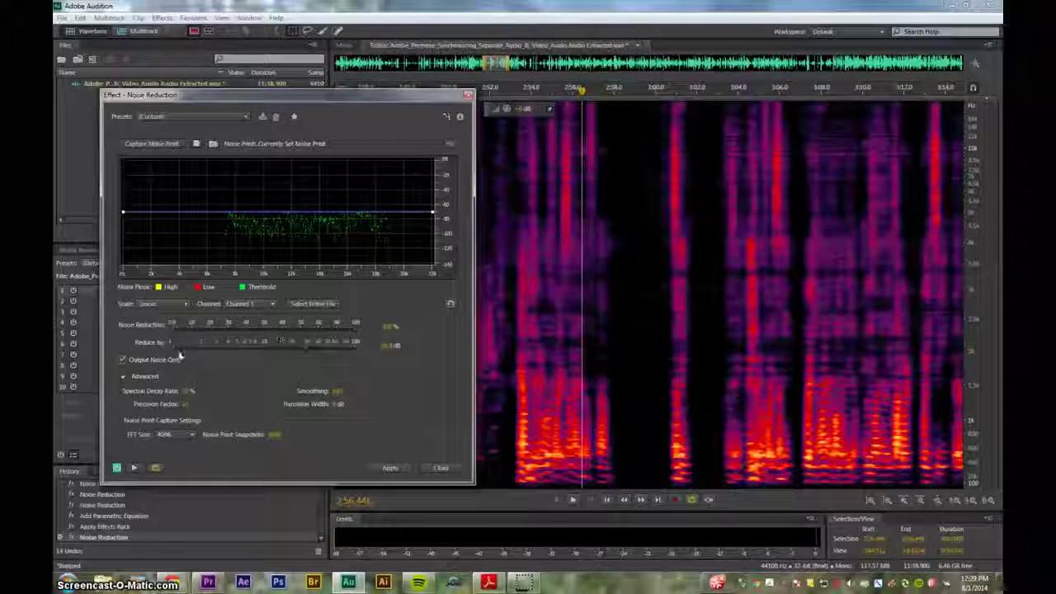
click(122, 361)
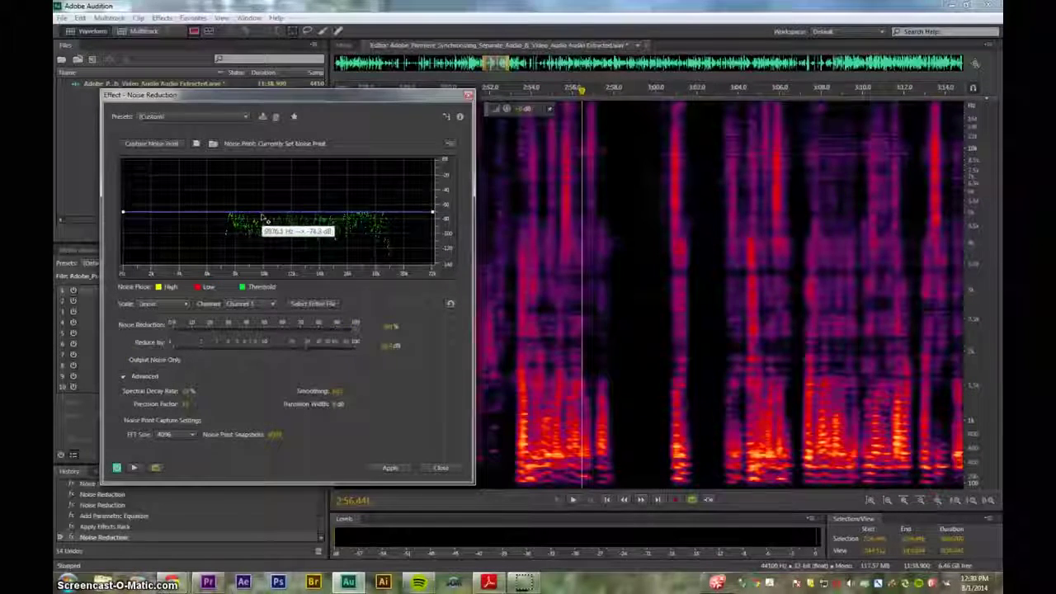
drag(258, 213, 223, 231)
click(450, 303)
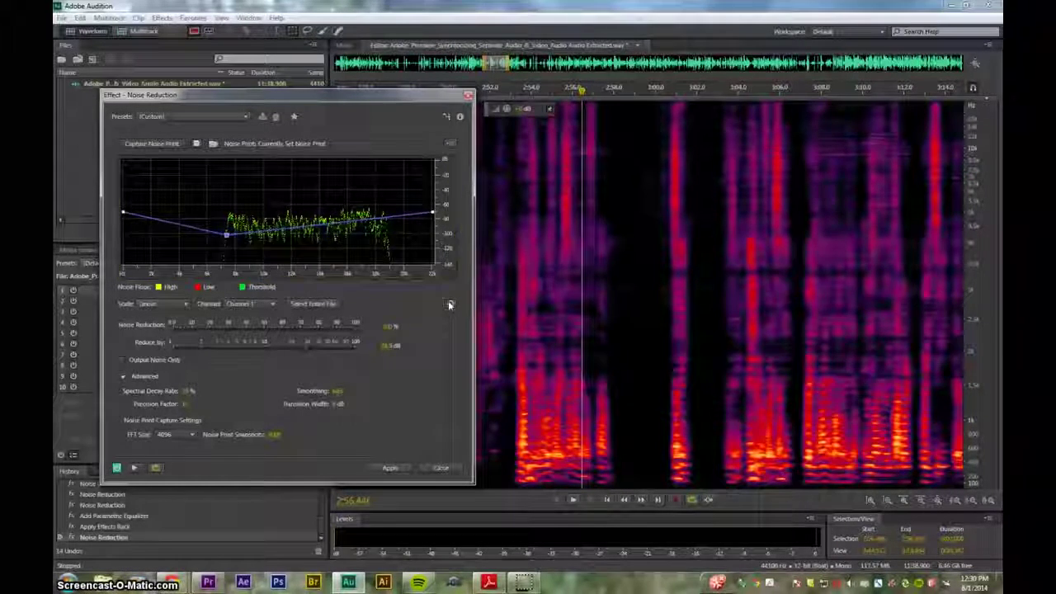
mouse_move(396, 214)
mouse_down()
mouse_move(393, 250)
mouse_move(395, 223)
mouse_up()
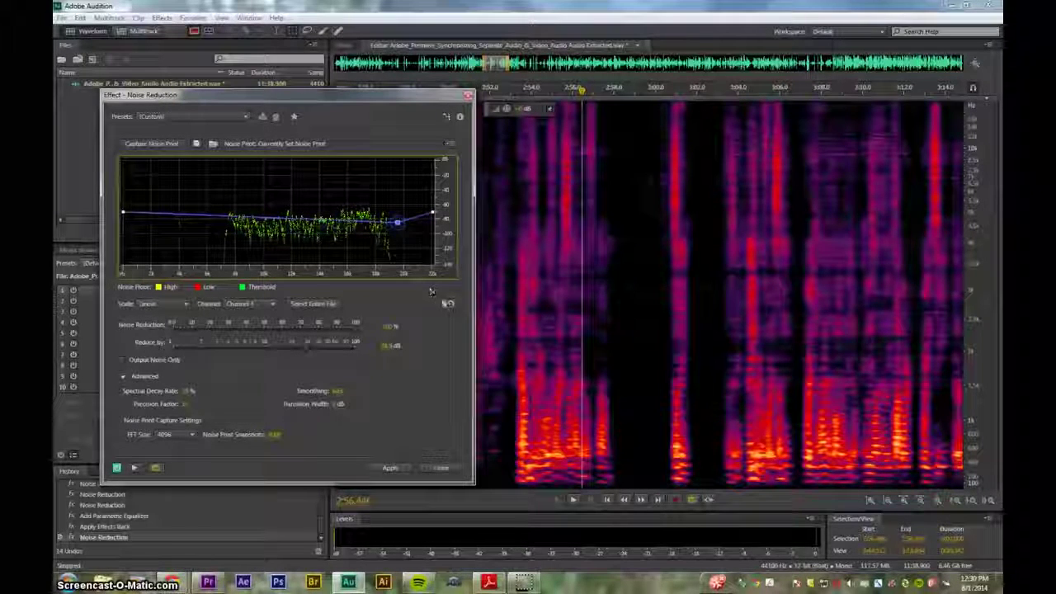
click(450, 304)
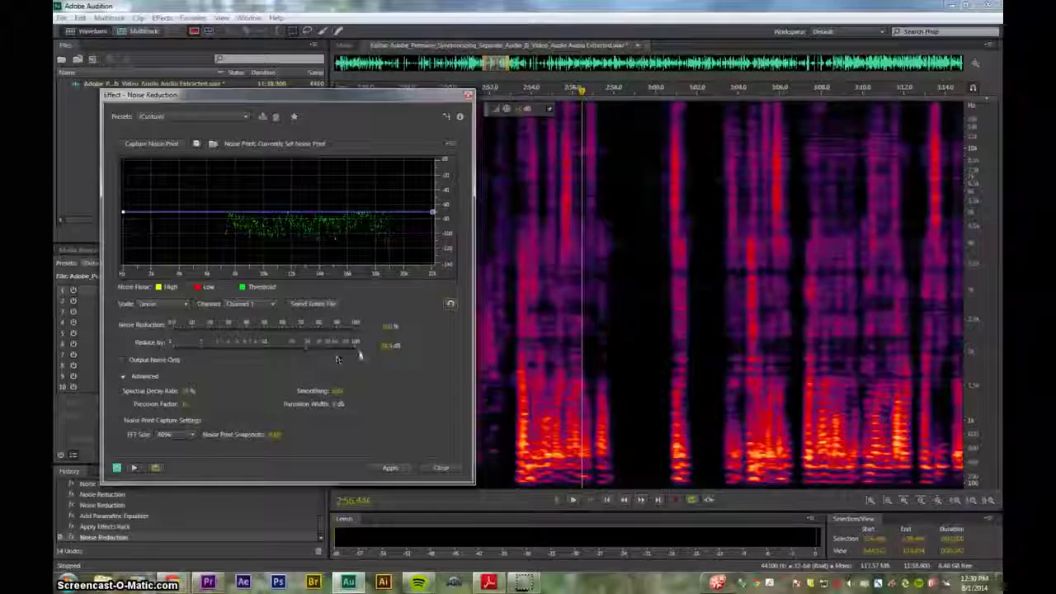
click(441, 468)
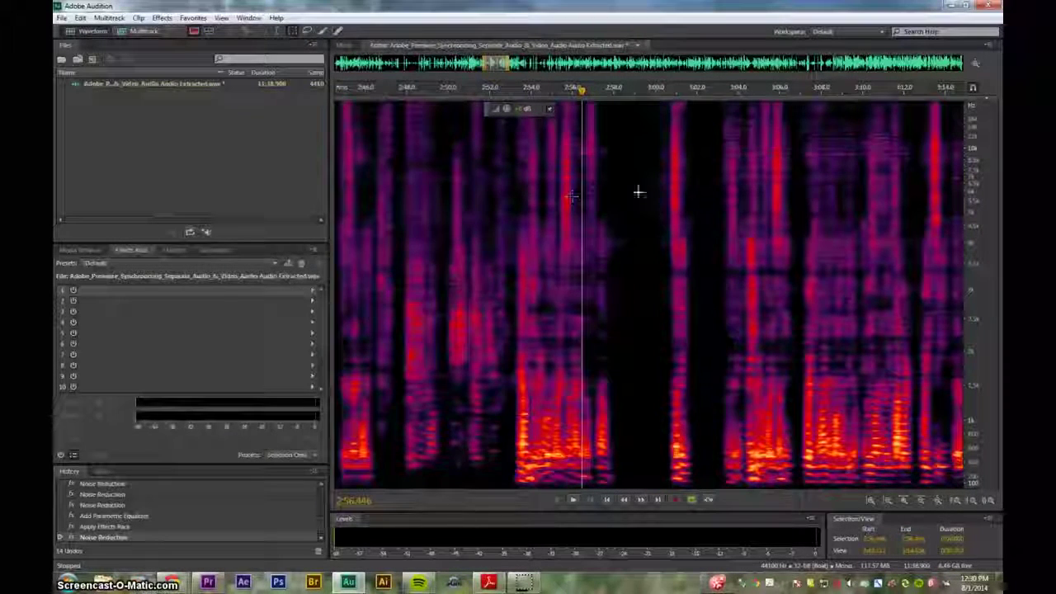
drag(614, 116, 656, 197)
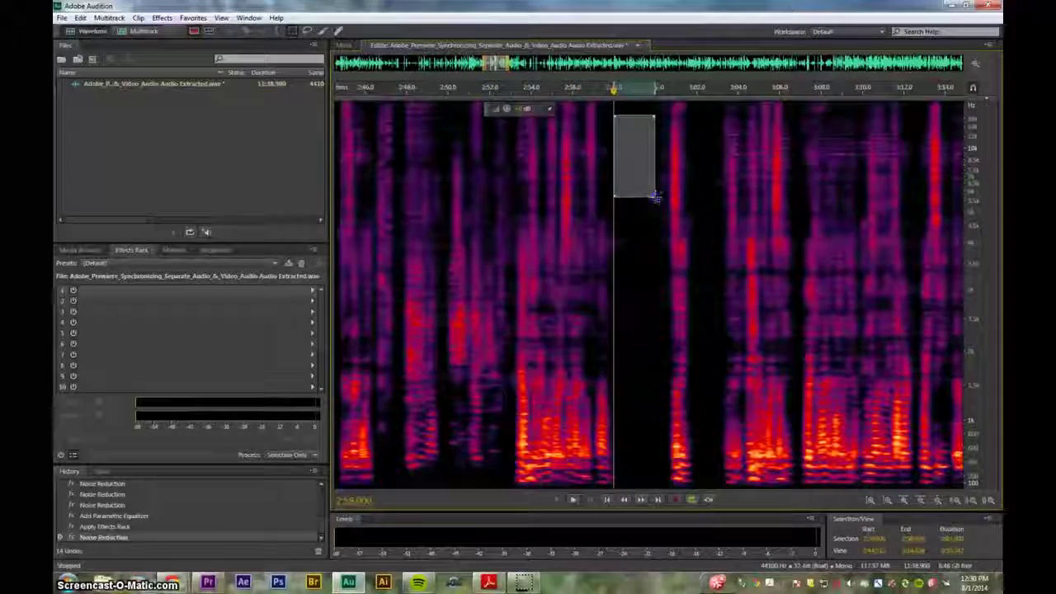
click(633, 226)
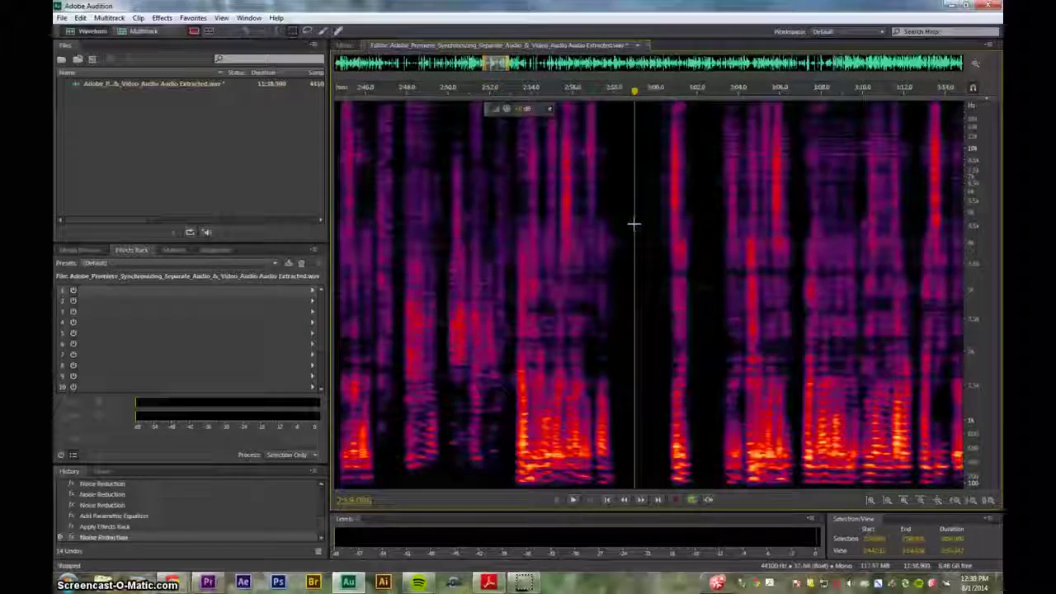